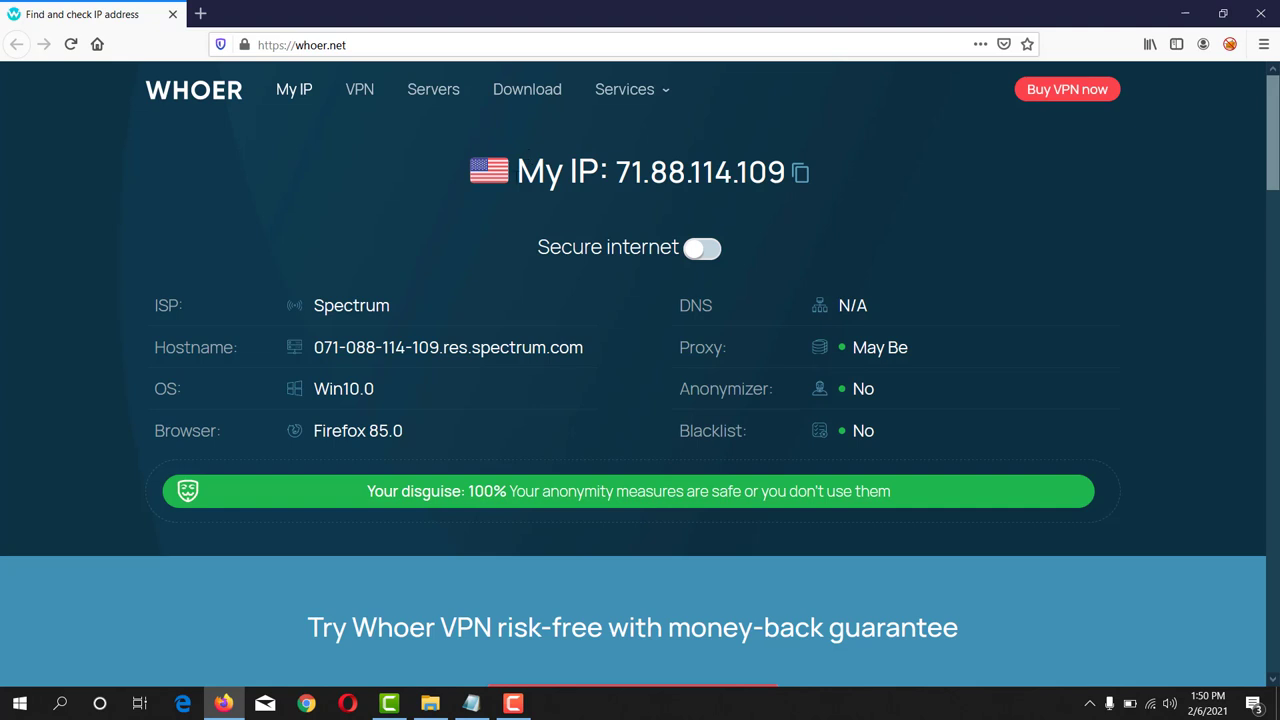
# - Search Google for 'metaflare' in a new tab and pick the ACE Flare Account result
pyautogui.moveTo(517, 172); pyautogui.dragTo(788, 172)
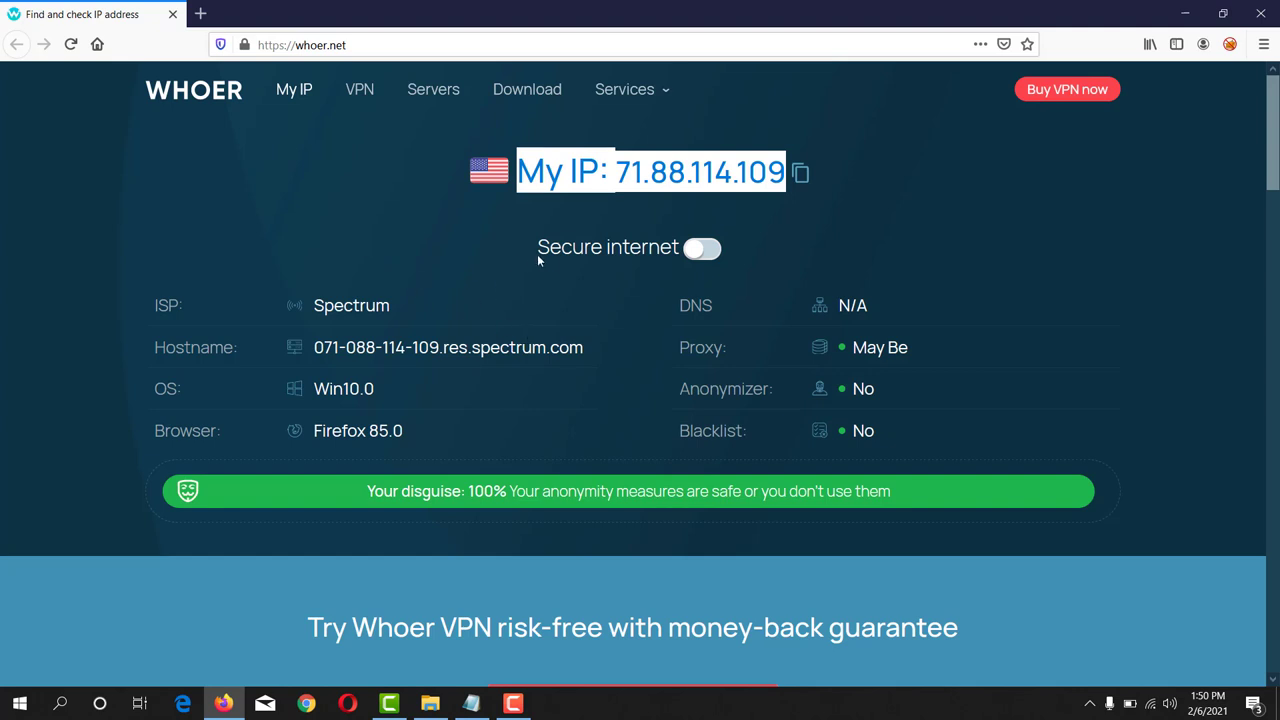
pyautogui.click(201, 13)
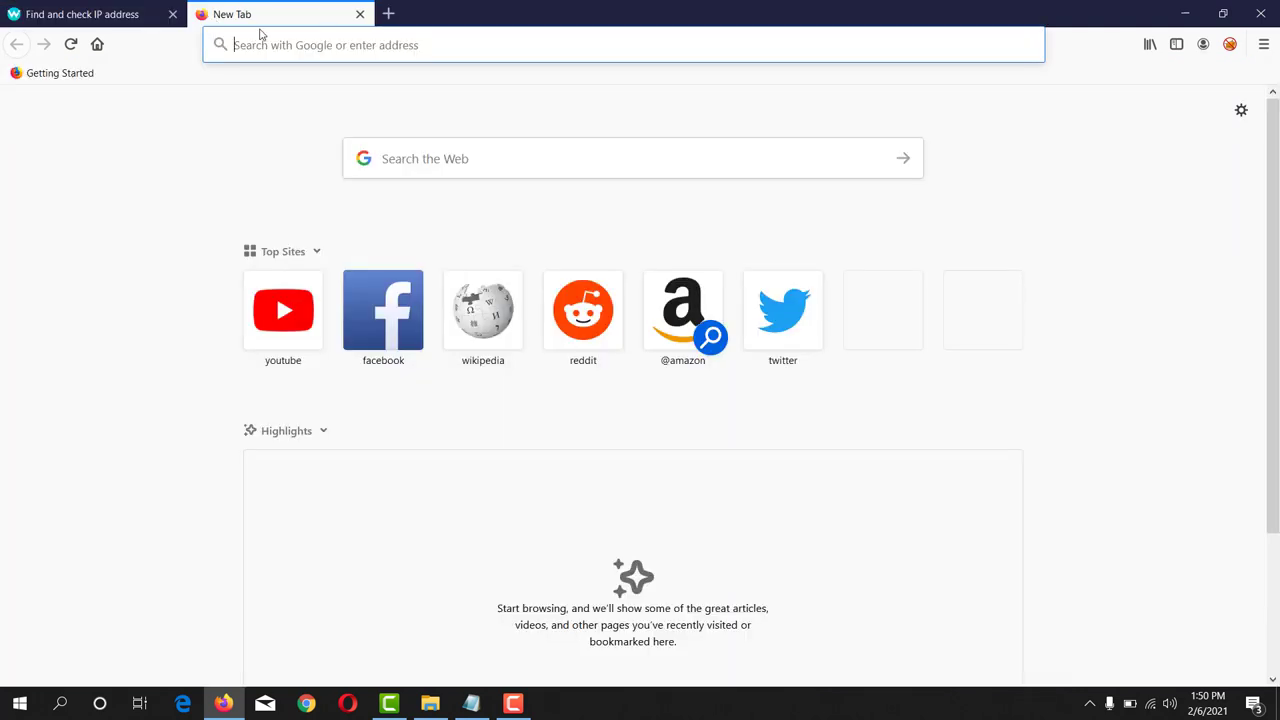
pyautogui.write('met')
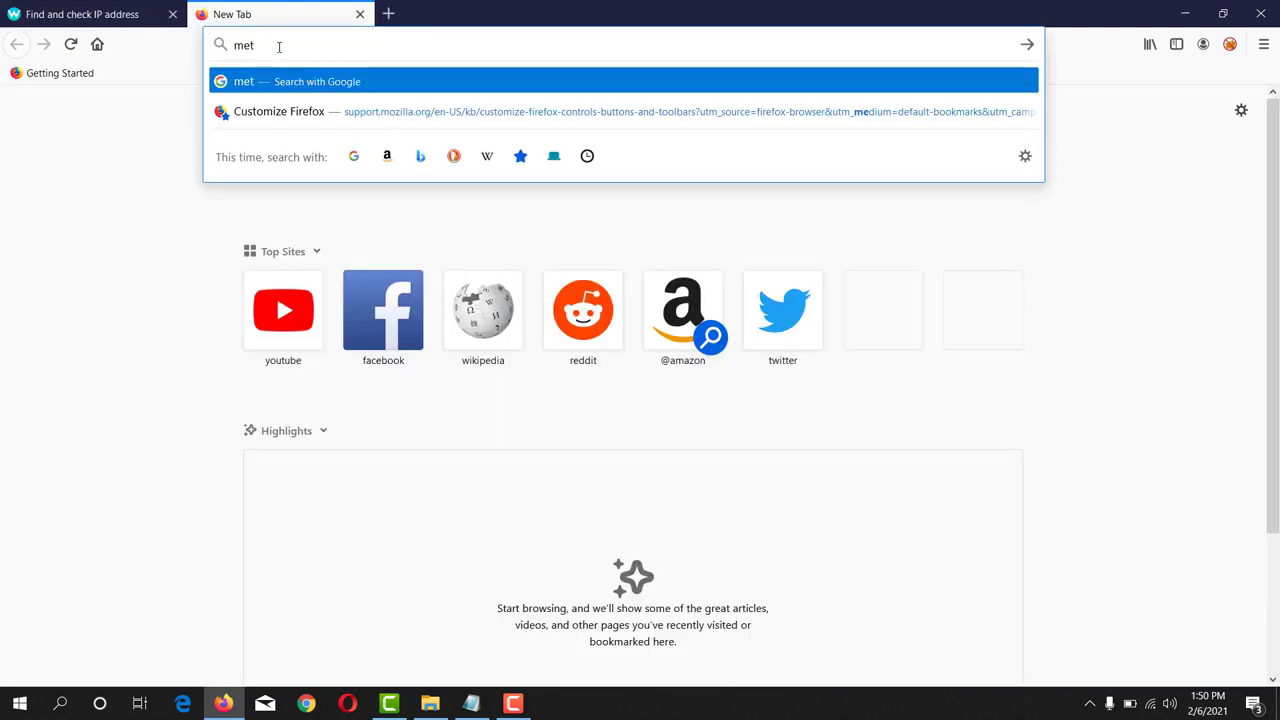
pyautogui.write('aflare')
pyautogui.press('Return')
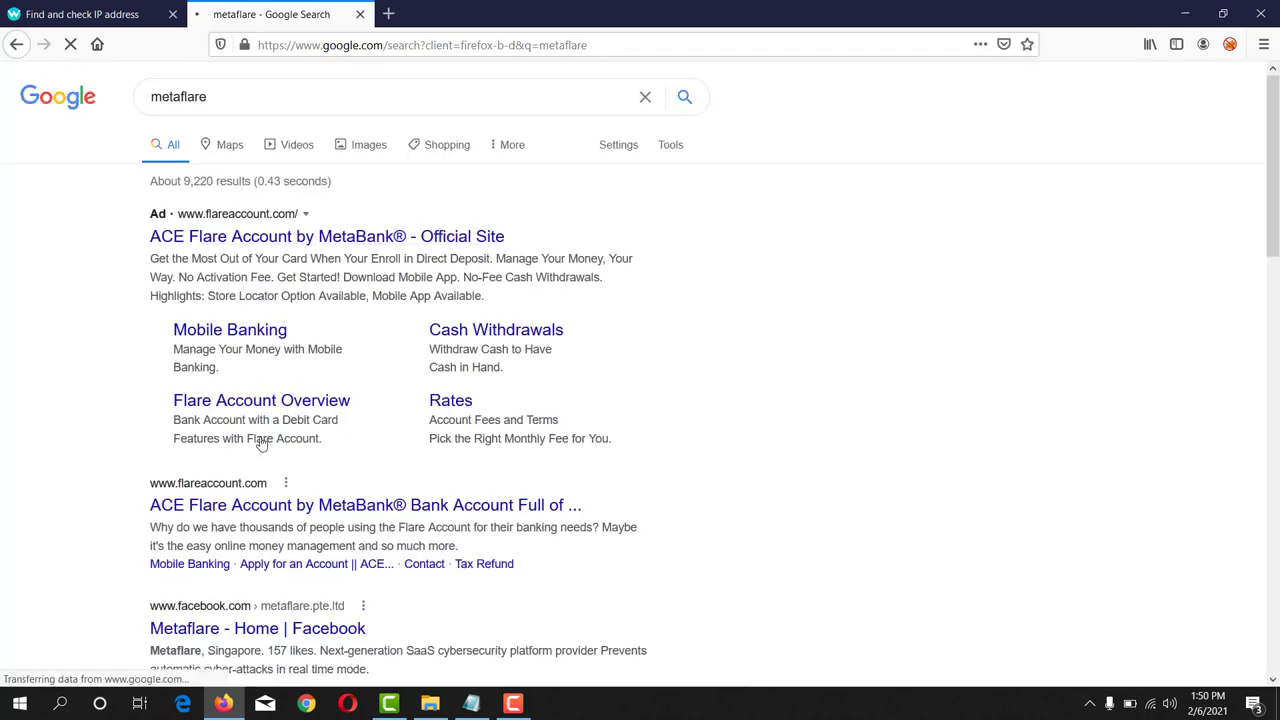
pyautogui.click(187, 505)
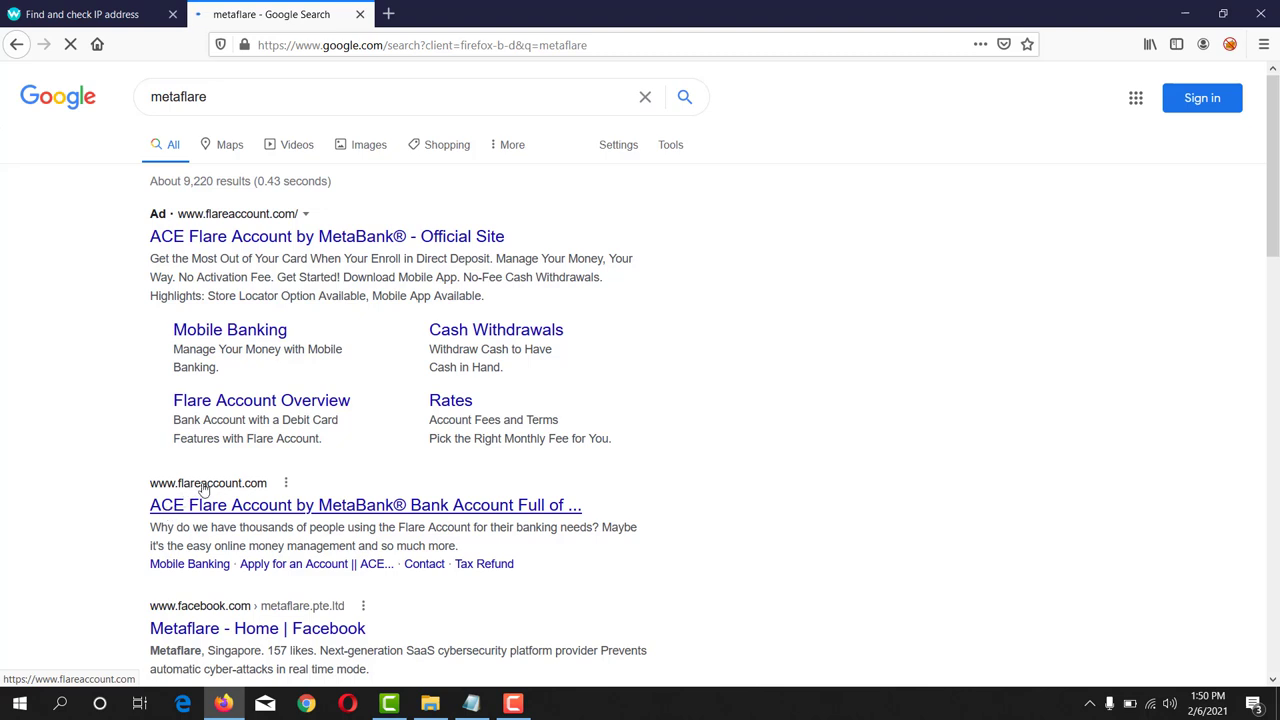
# - Open the flareaccount.com homepage, then the GET STARTED application page in a new tab
pyautogui.click(254, 505)
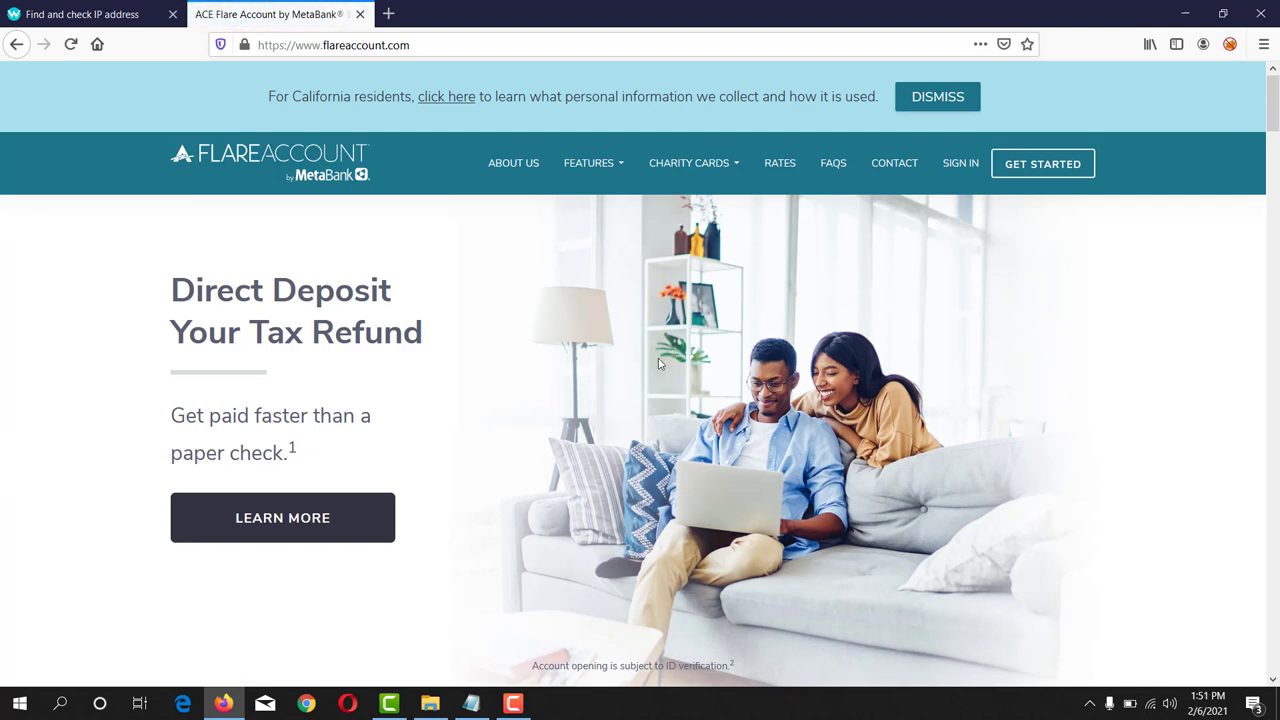
pyautogui.click(1045, 172)
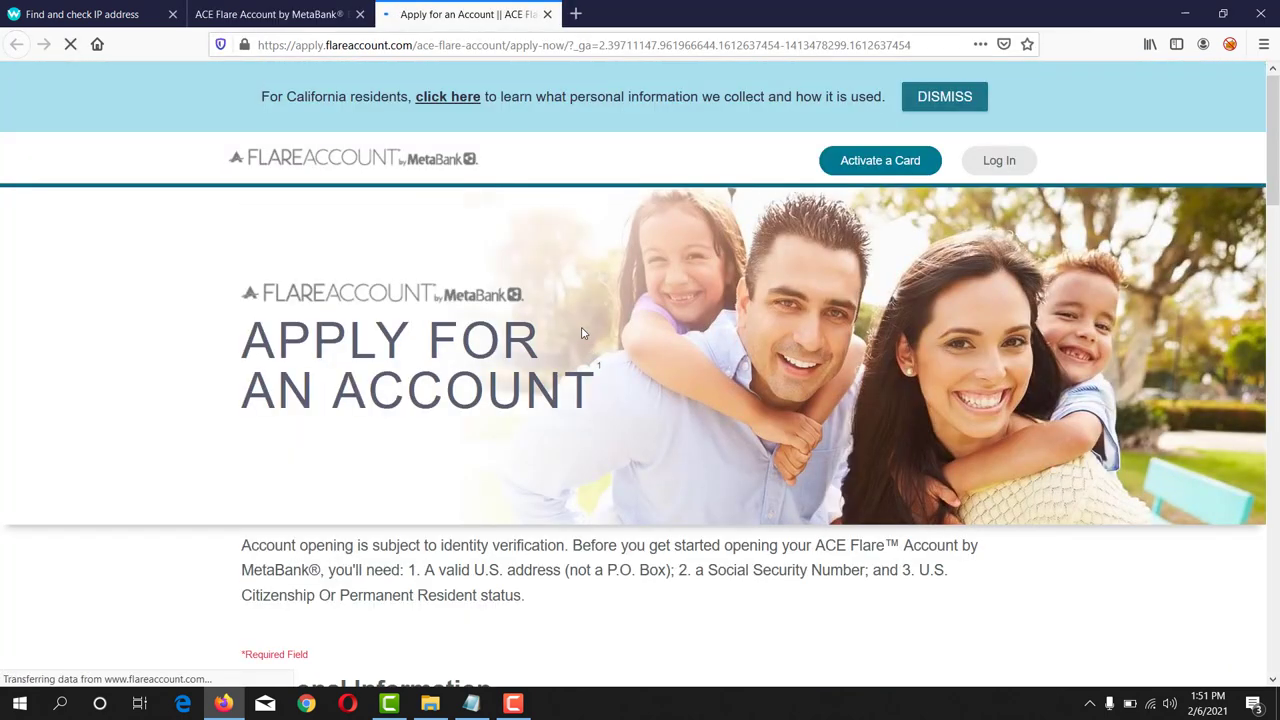
# - Scroll down to the blank Personal Information form and select the First Name label
pyautogui.scroll(-3, 515, 303)
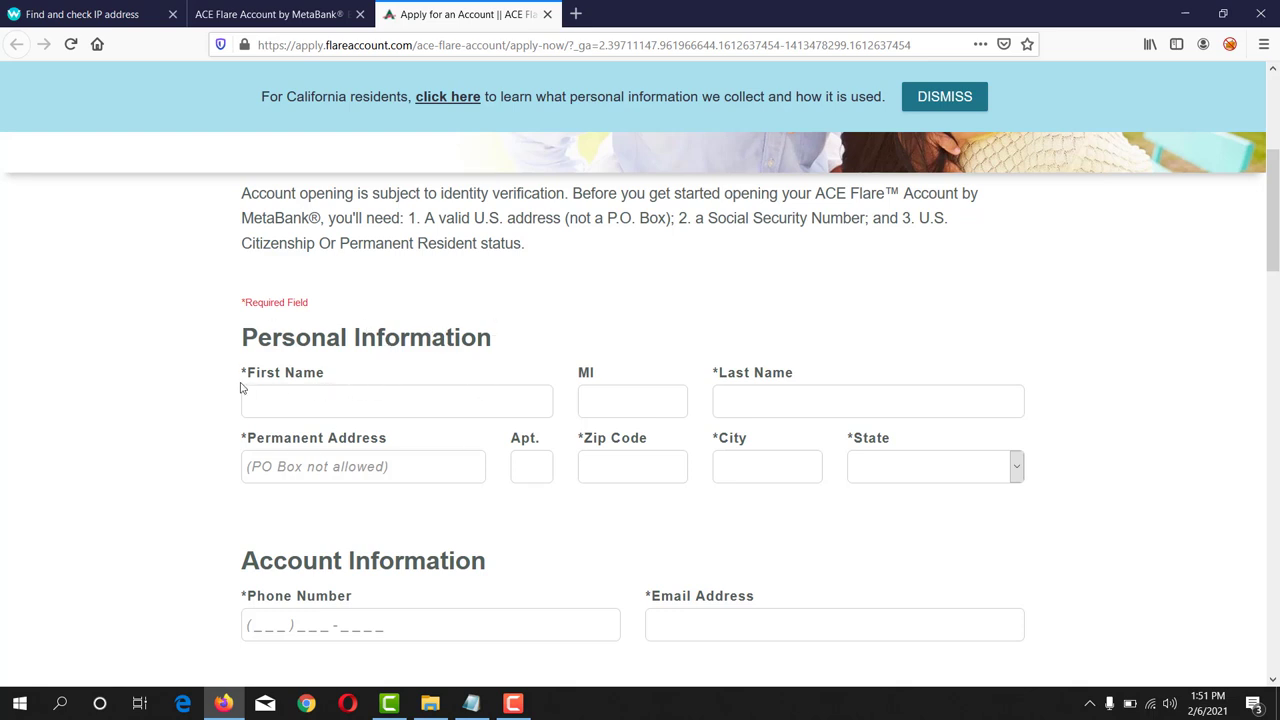
pyautogui.moveTo(247, 372); pyautogui.dragTo(336, 361)
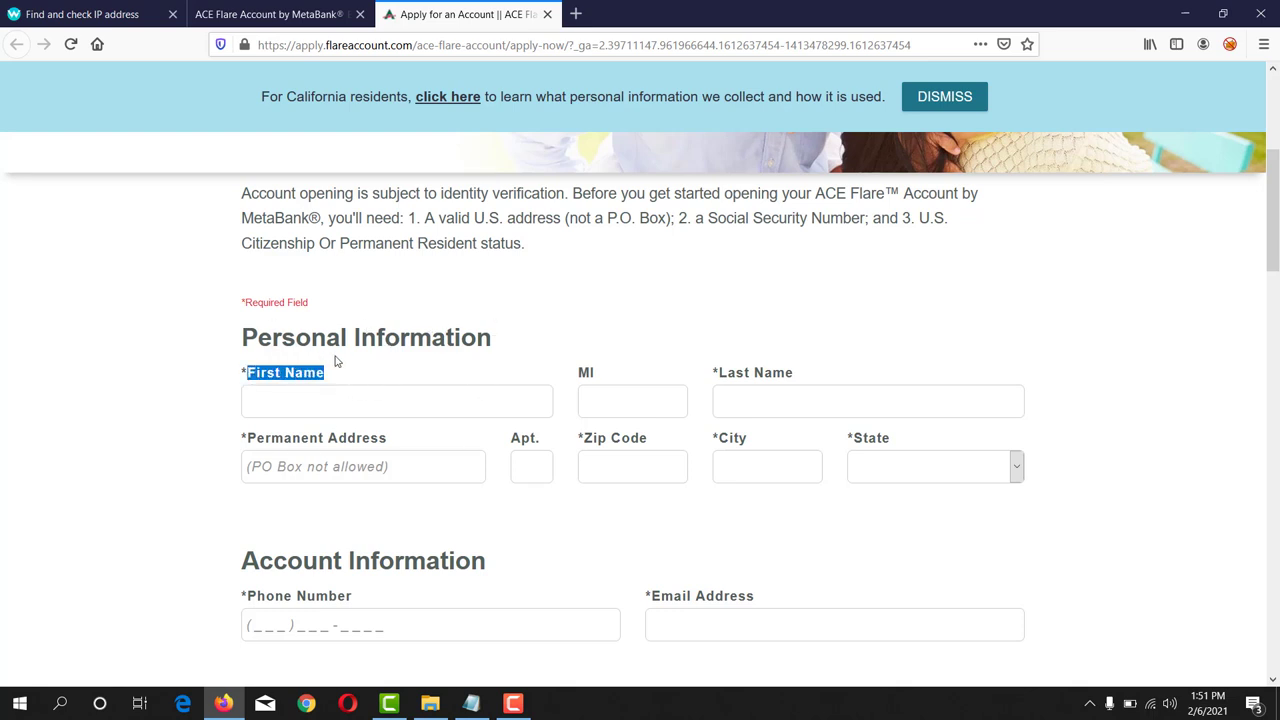
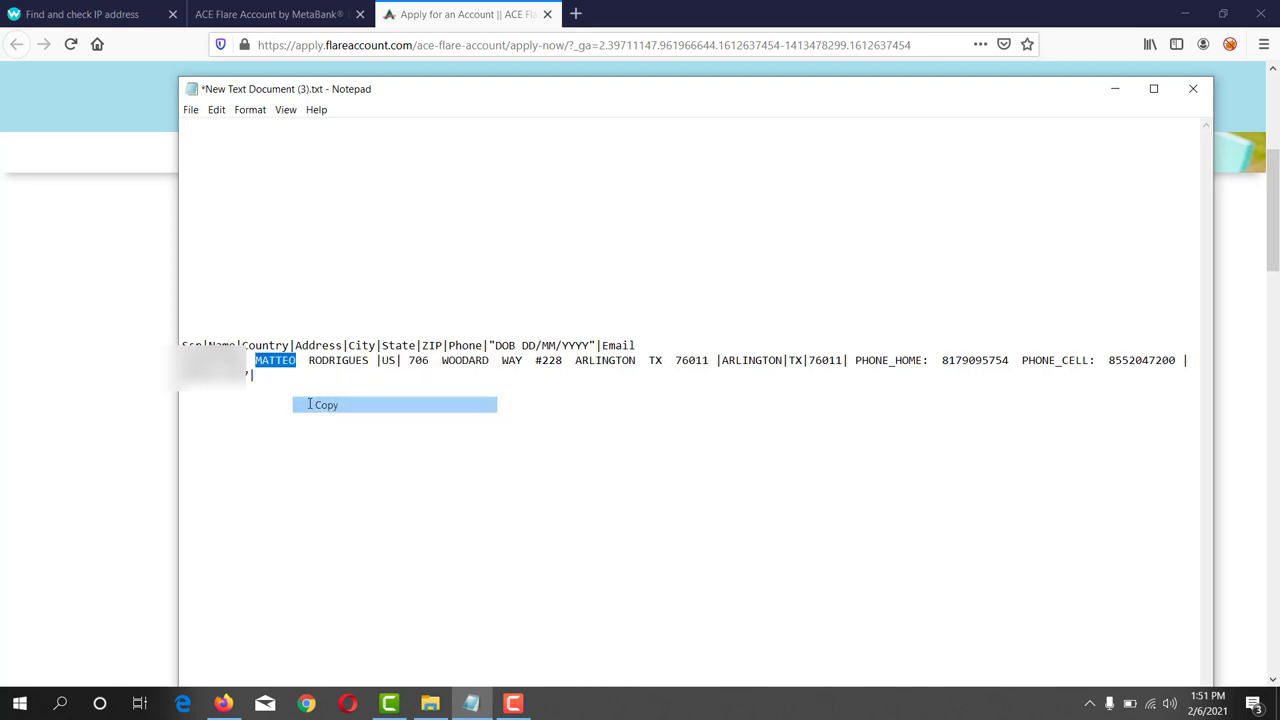
# - Copy the applicant's first name from the Notepad record and bring up the application form
pyautogui.hotkey('alt', 'Tab')
# - Paste the applicant's first name into the form's First Name field
pyautogui.click(375, 390)
pyautogui.hotkey('ctrl', 'v')
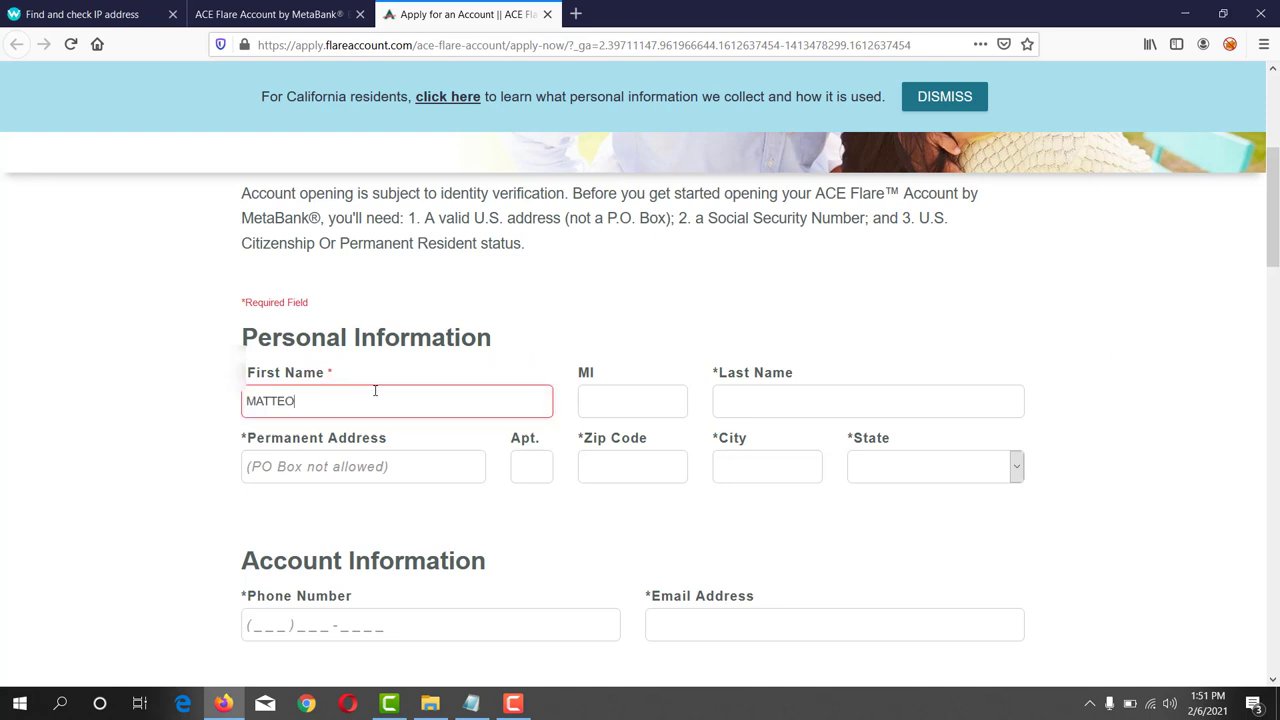
pyautogui.click(535, 368)
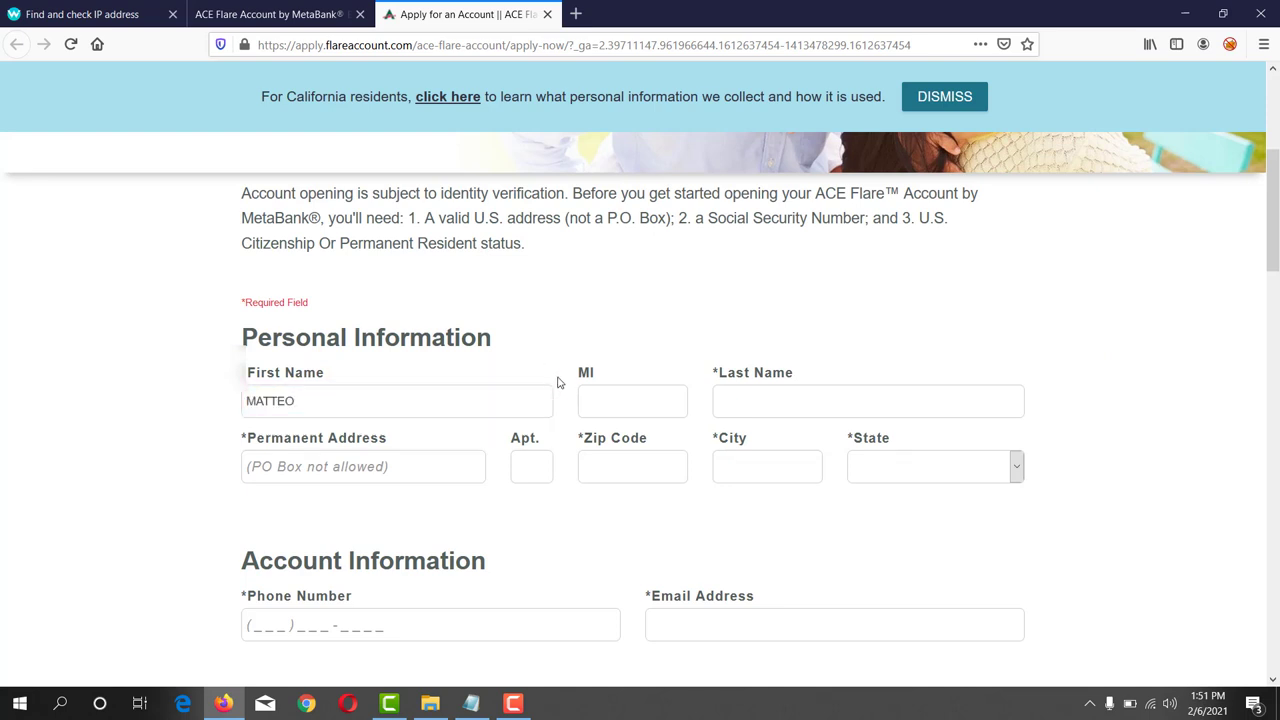
pyautogui.doubleClick(597, 374)
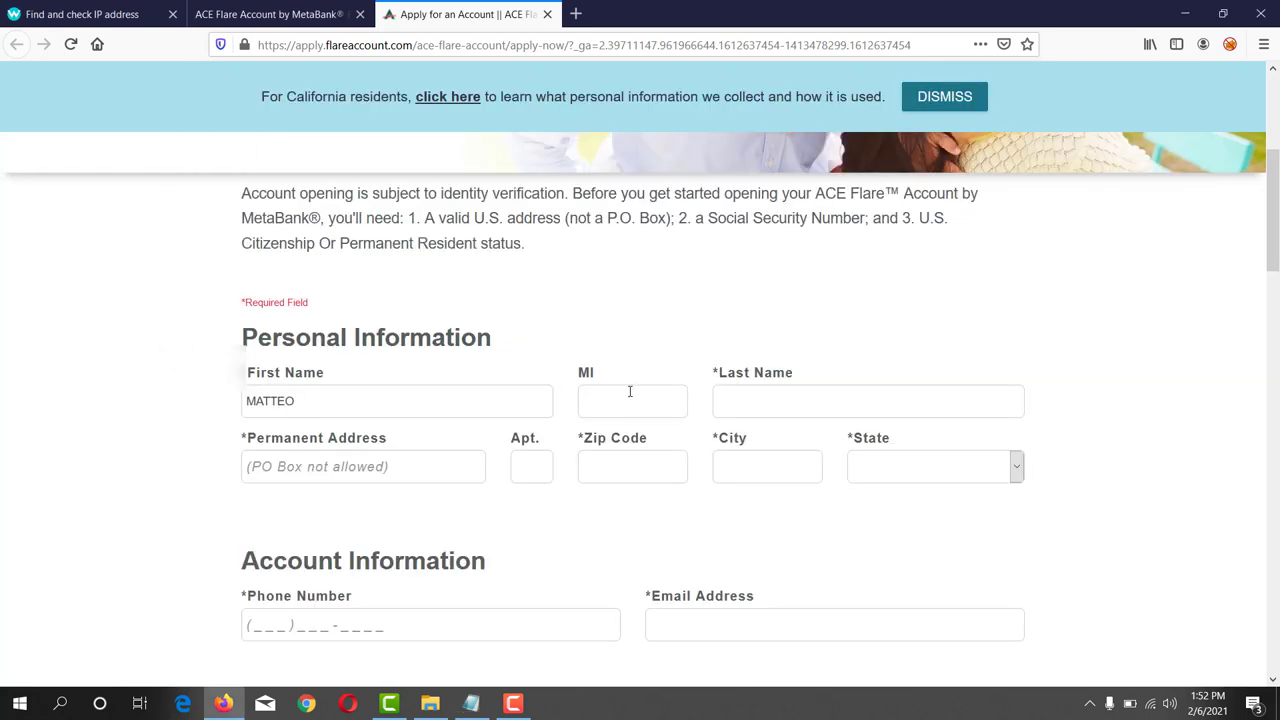
# - Paste the applicant's surname into the Last Name field, then select the Permanent Address label text
pyautogui.click(717, 412)
pyautogui.write('RODRIGUES')
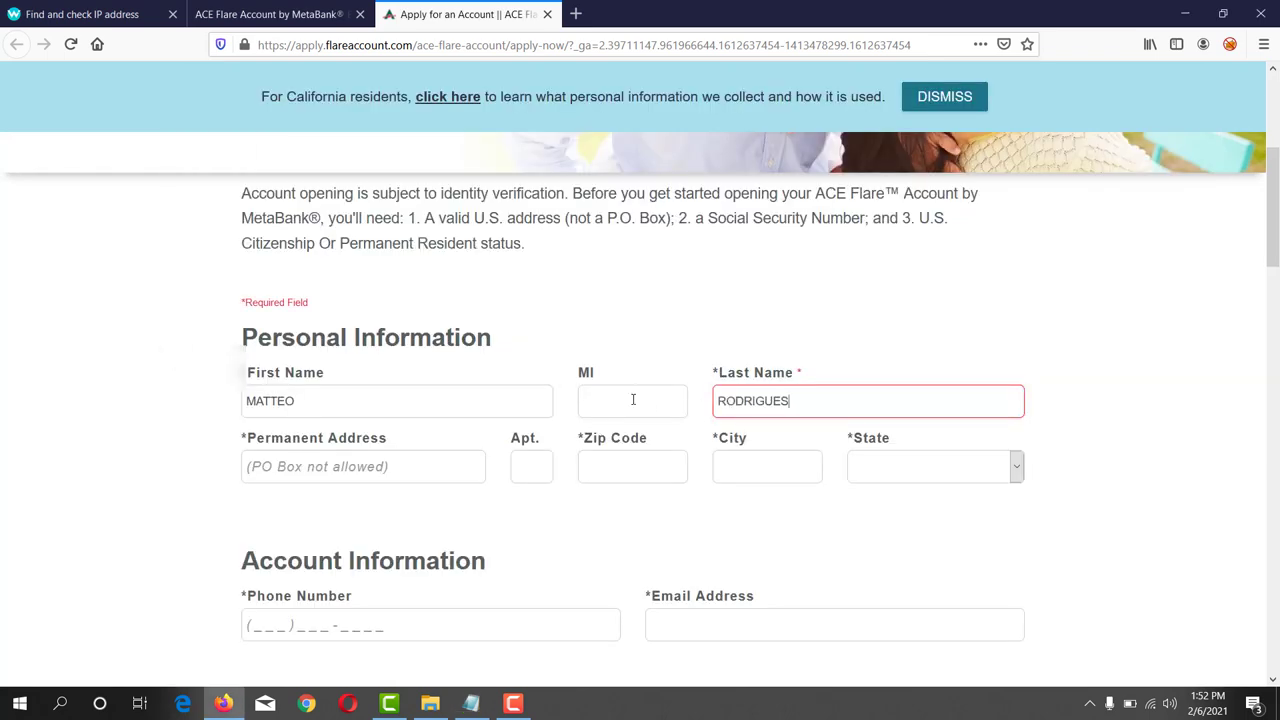
pyautogui.click(214, 434)
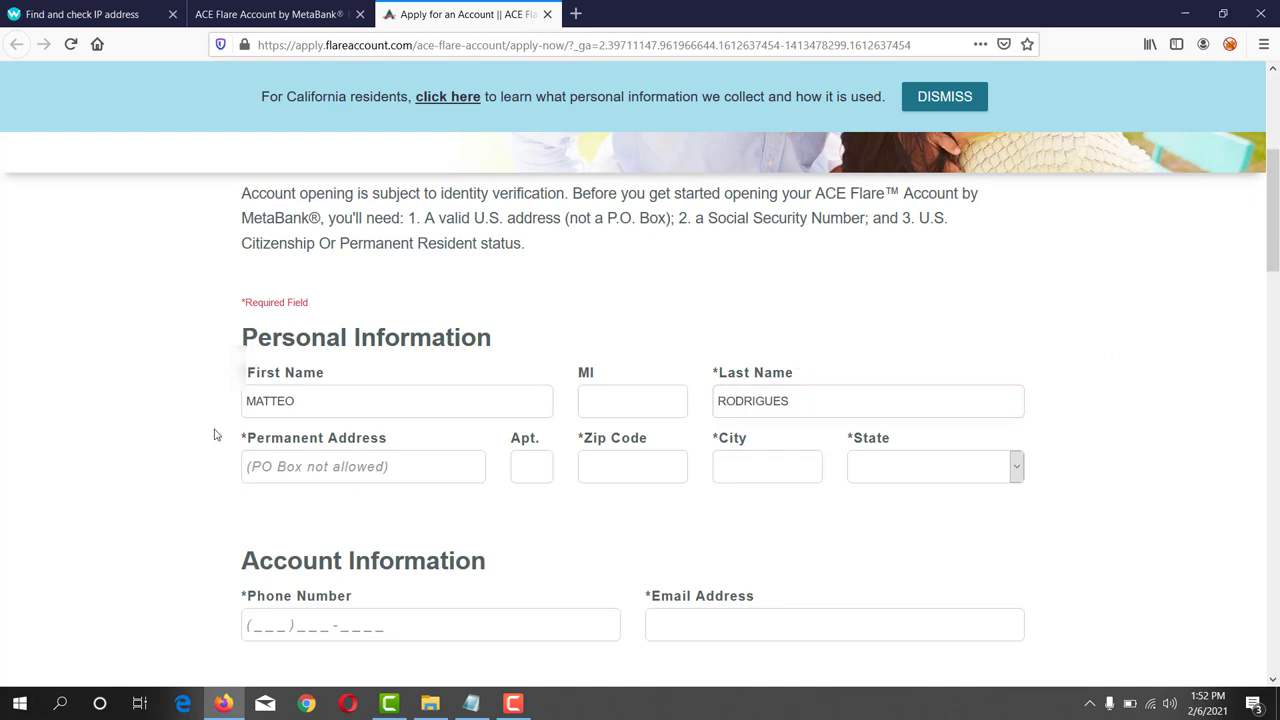
pyautogui.moveTo(250, 445); pyautogui.dragTo(385, 450)
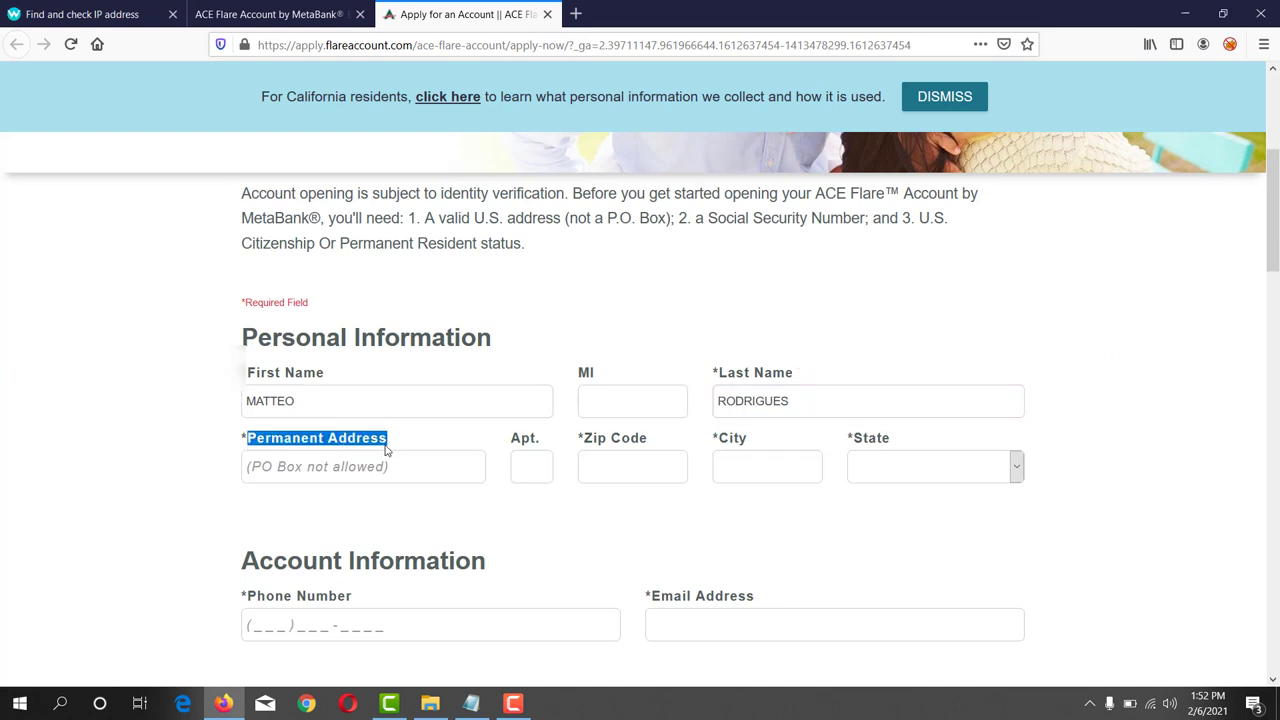
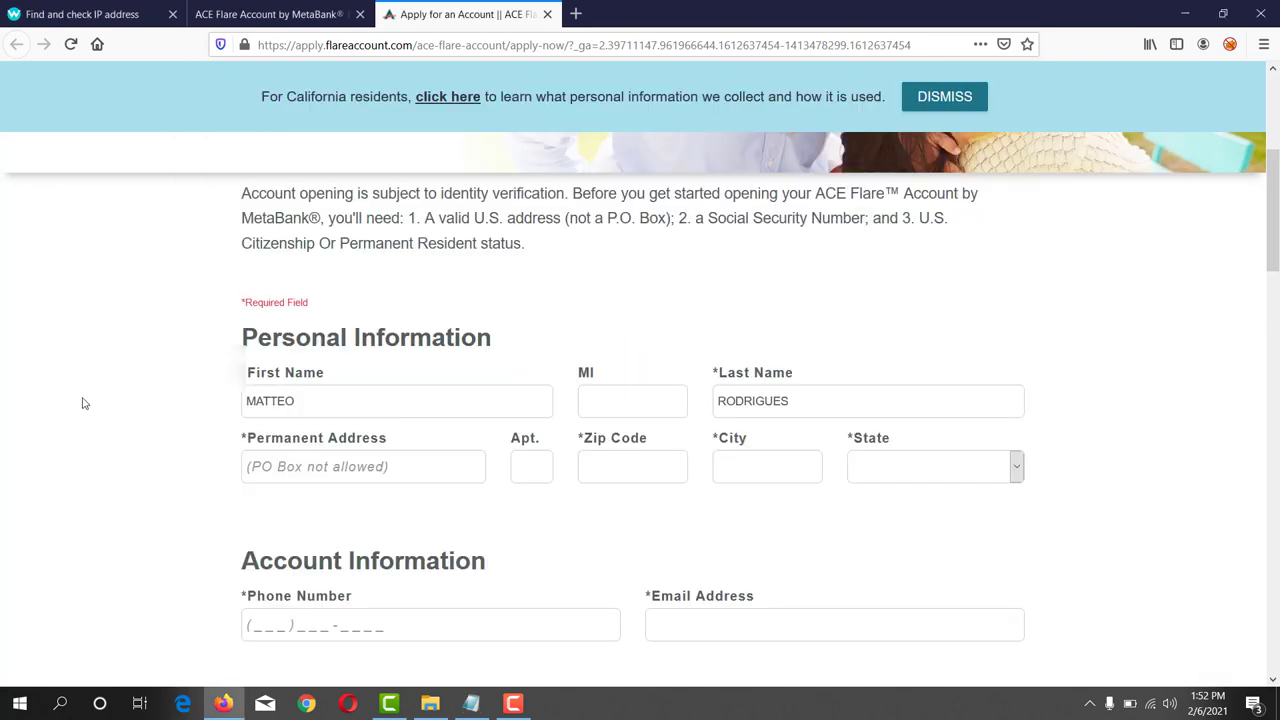
# - Paste the street address into Permanent Address and delete the two doubled spaces until it validates
pyautogui.click(297, 468)
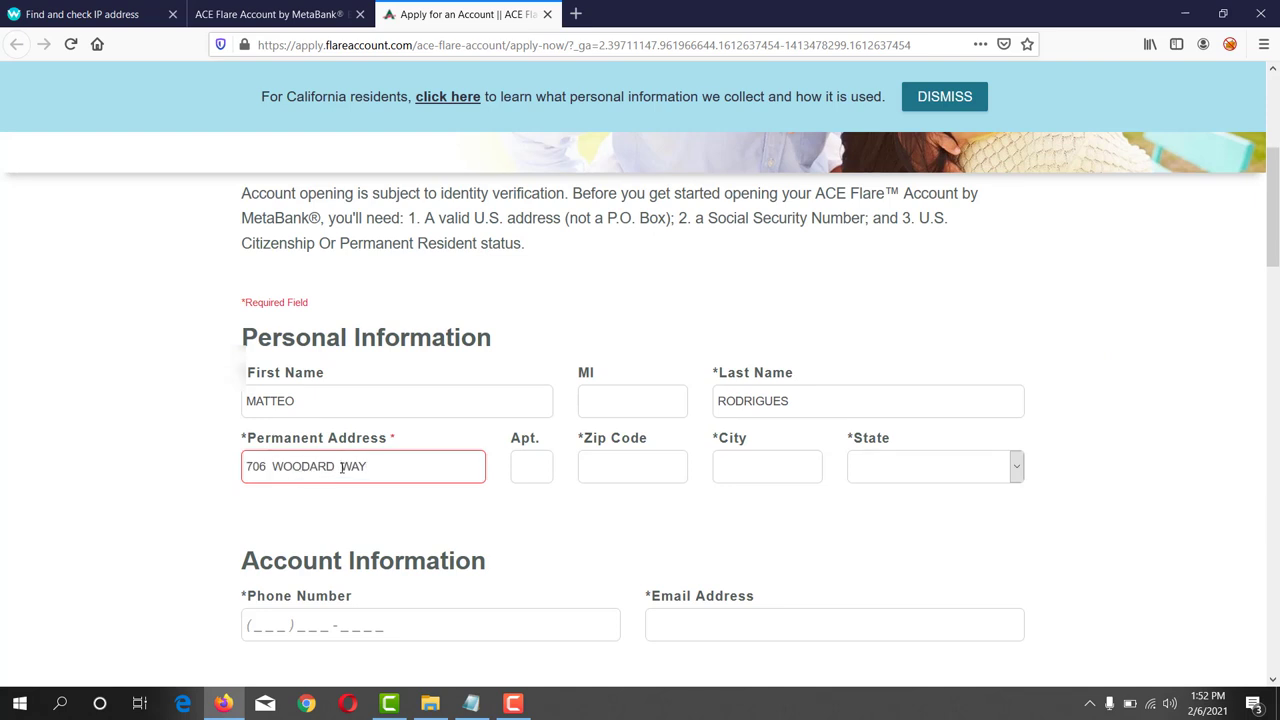
pyautogui.click(342, 467)
pyautogui.press('BackSpace')
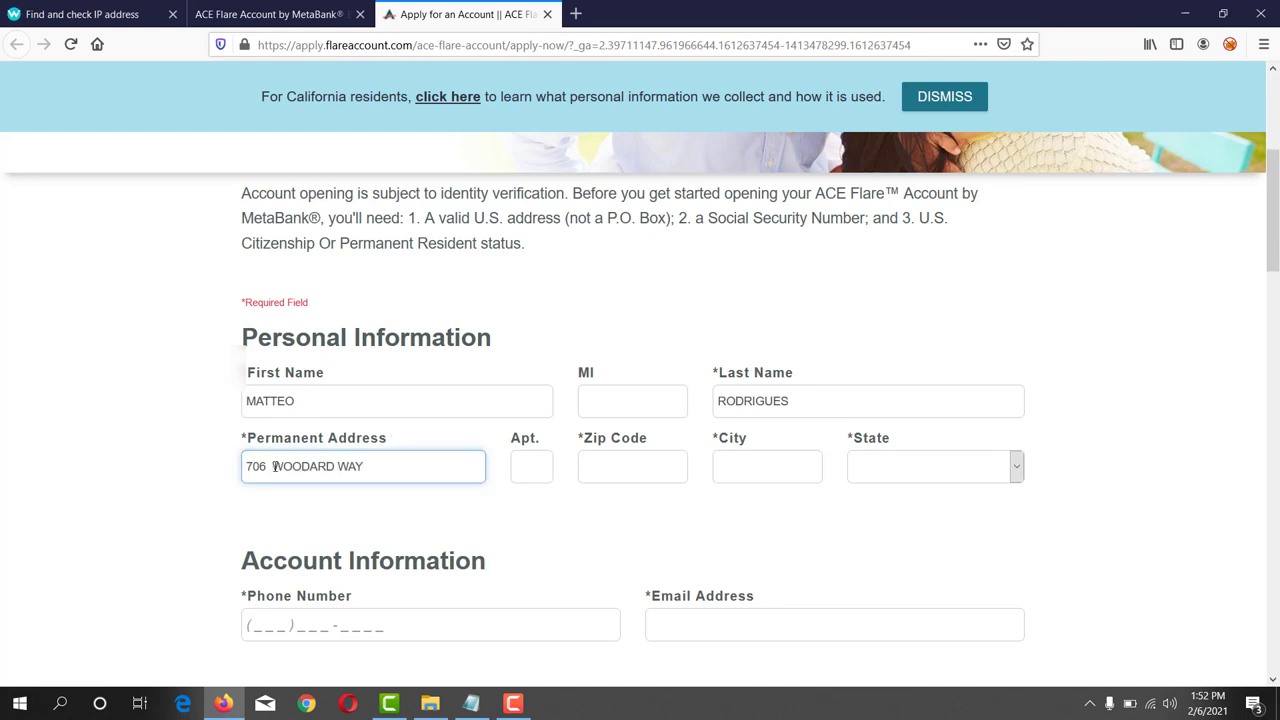
pyautogui.click(273, 466)
pyautogui.press('BackSpace')
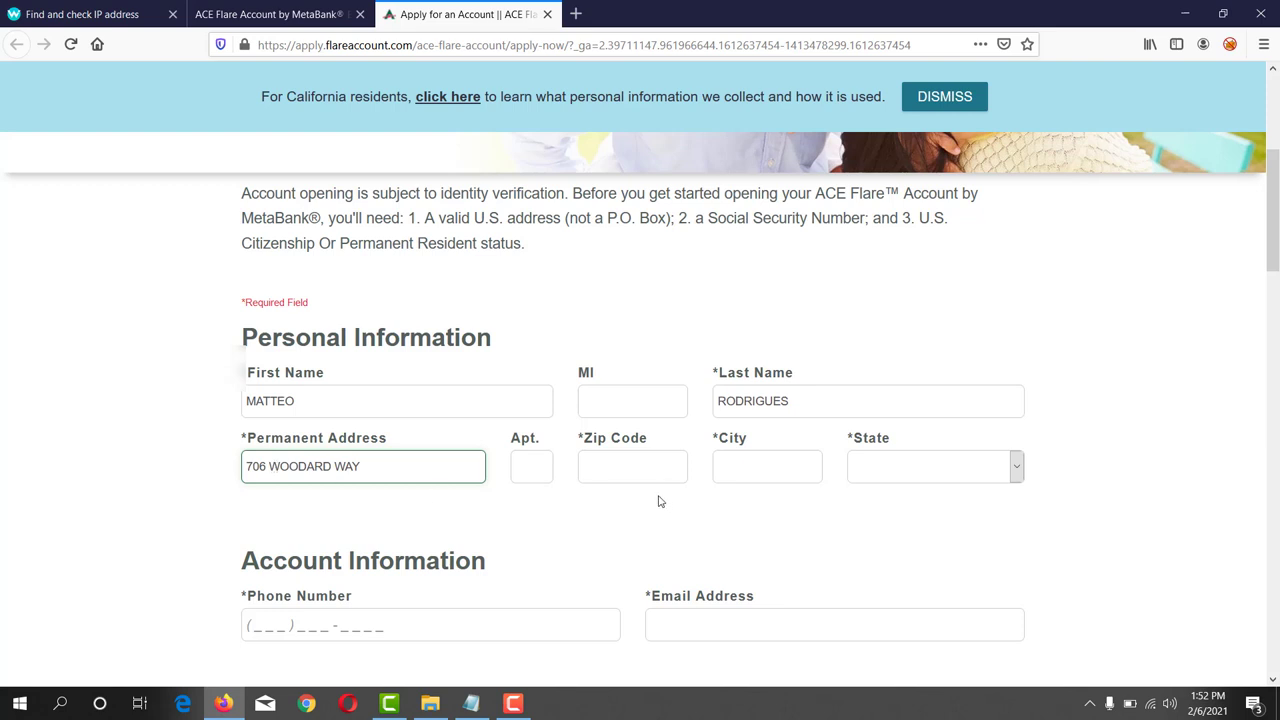
pyautogui.moveTo(508, 438); pyautogui.dragTo(540, 441)
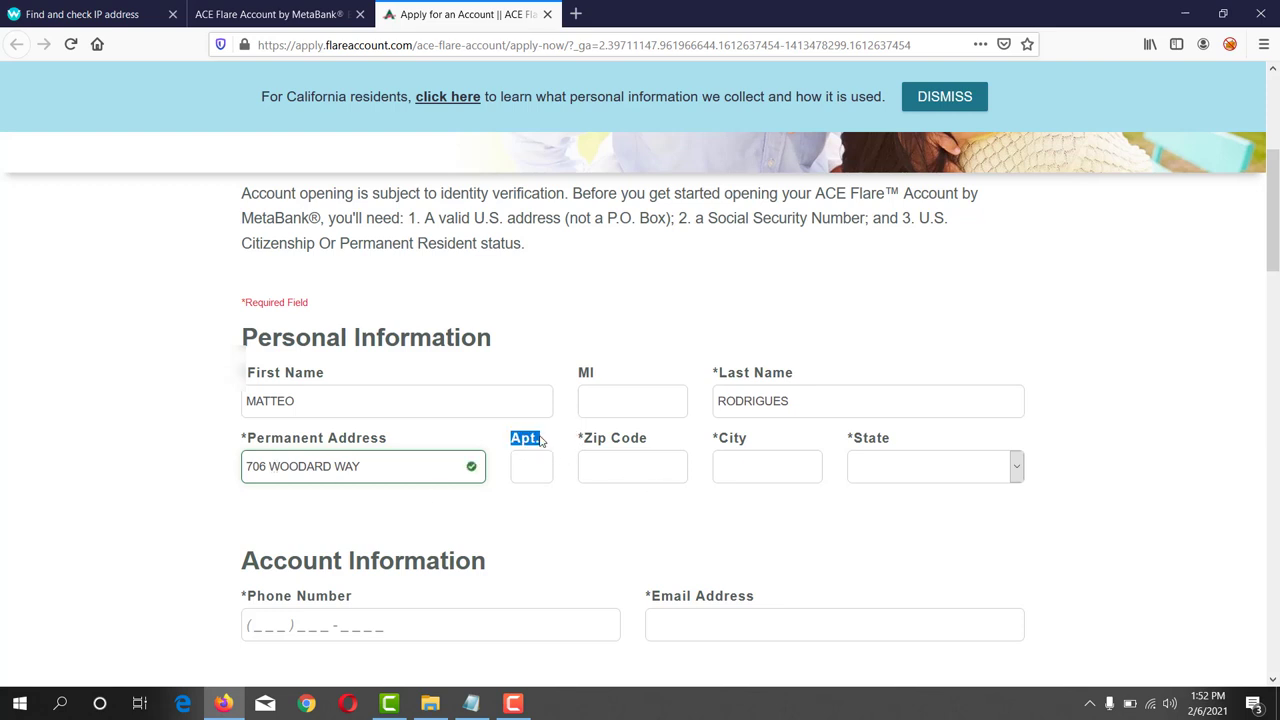
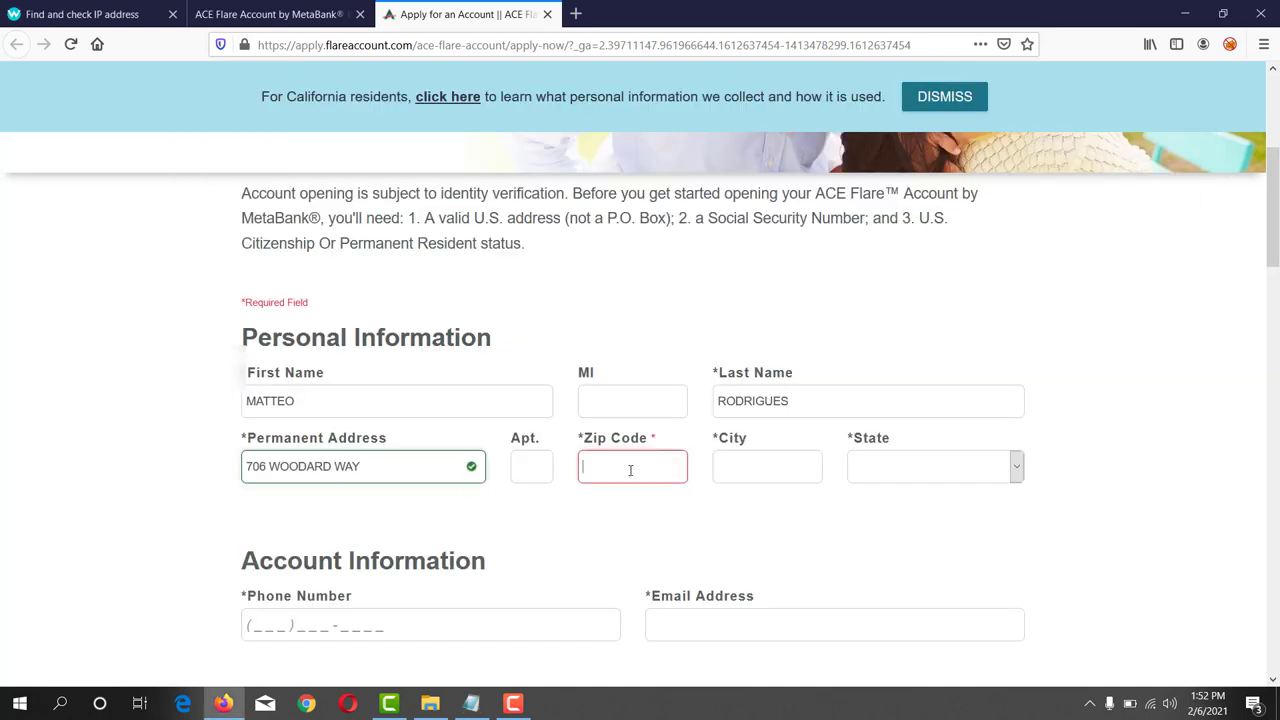
# - Enter zip code 76011 so City and State autofill as Arlington, Texas
pyautogui.write('76011')
pyautogui.click(650, 507)
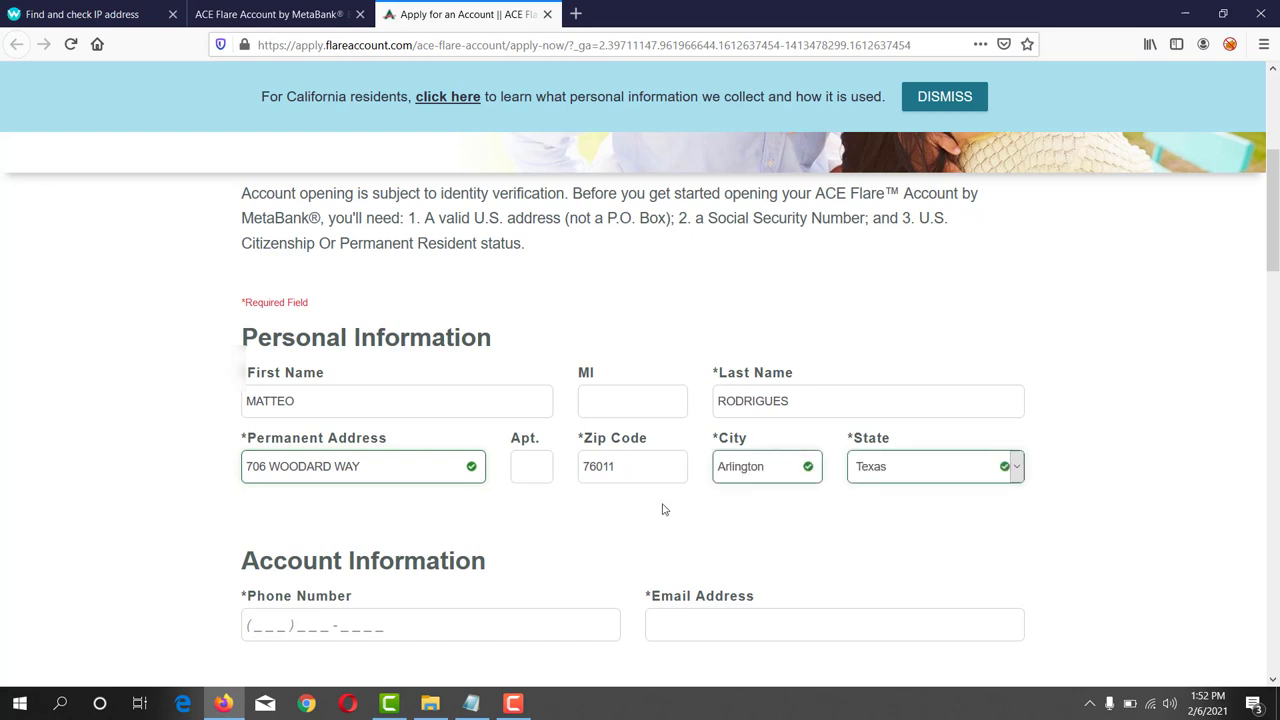
pyautogui.doubleClick(735, 443)
pyautogui.moveTo(852, 440); pyautogui.dragTo(891, 442)
# - Scroll down to the empty Phone Number field and open a new browser tab
pyautogui.scroll(-2, 739, 457)
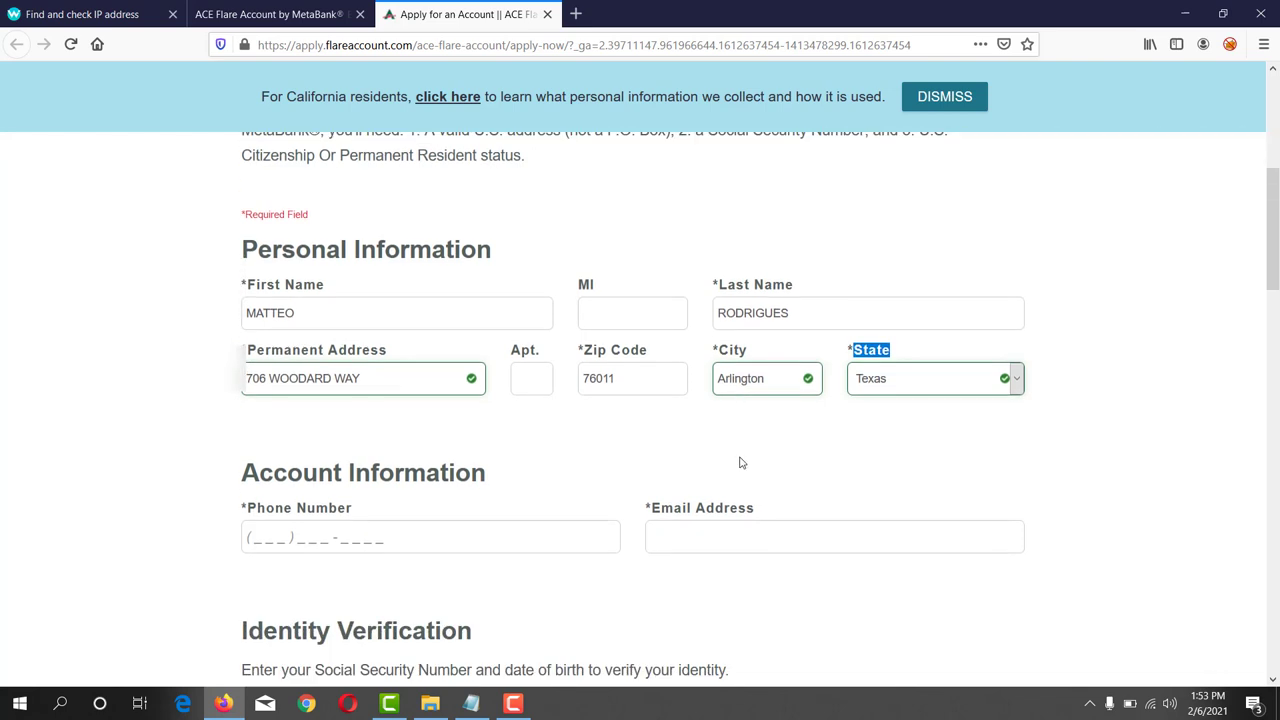
pyautogui.scroll(-2, 739, 460)
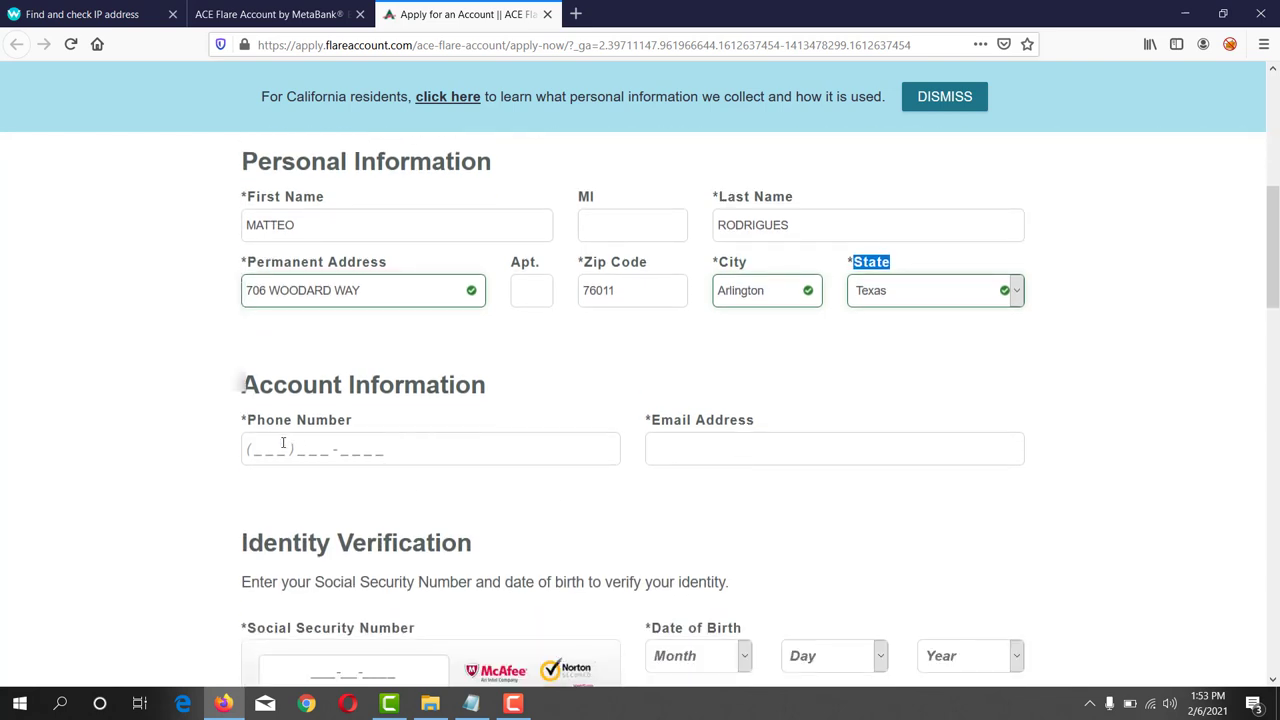
pyautogui.moveTo(249, 421); pyautogui.dragTo(352, 426)
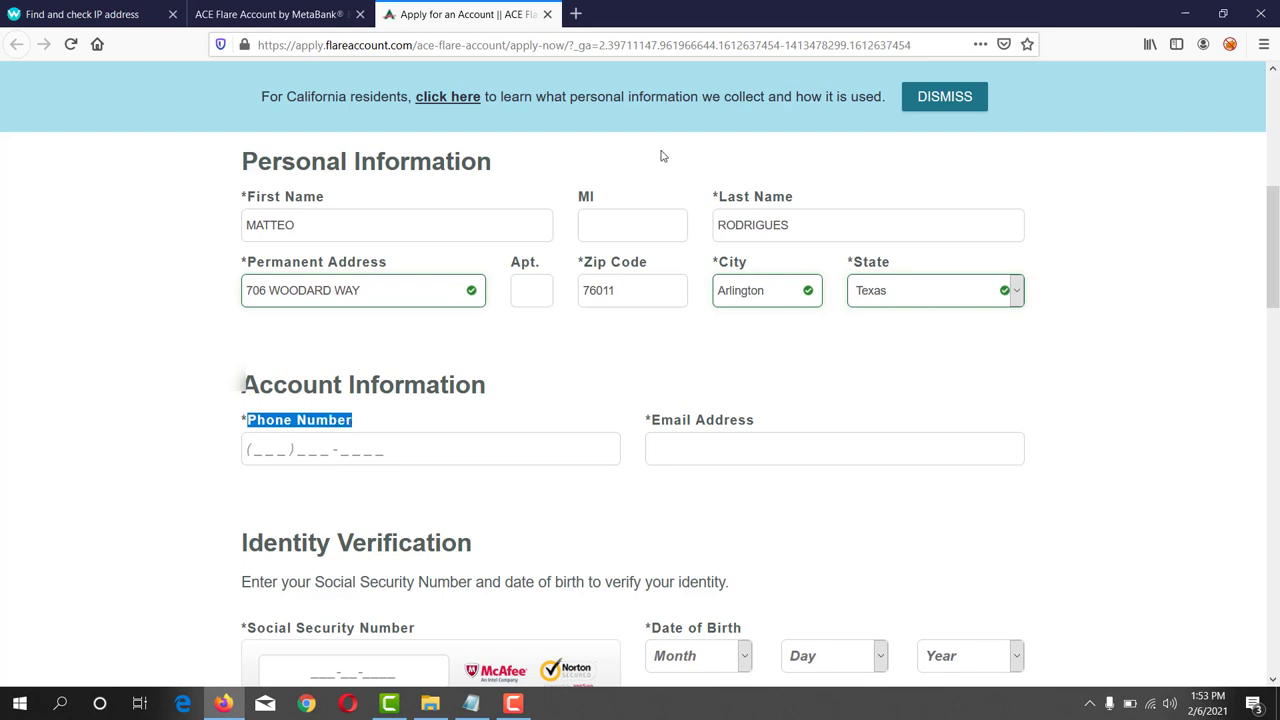
pyautogui.click(576, 14)
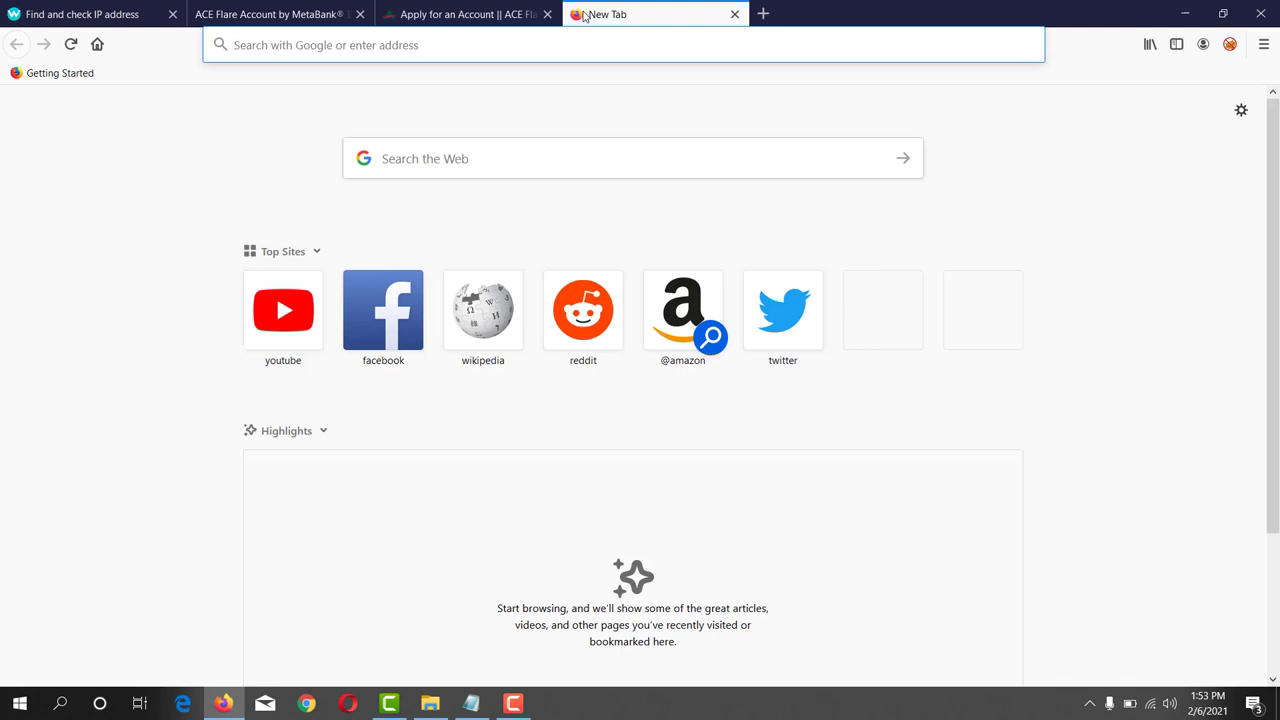
# - Search the web for 'google voice' and go to the Google Voice sign-in page
pyautogui.write('goog')
pyautogui.write('le voice')
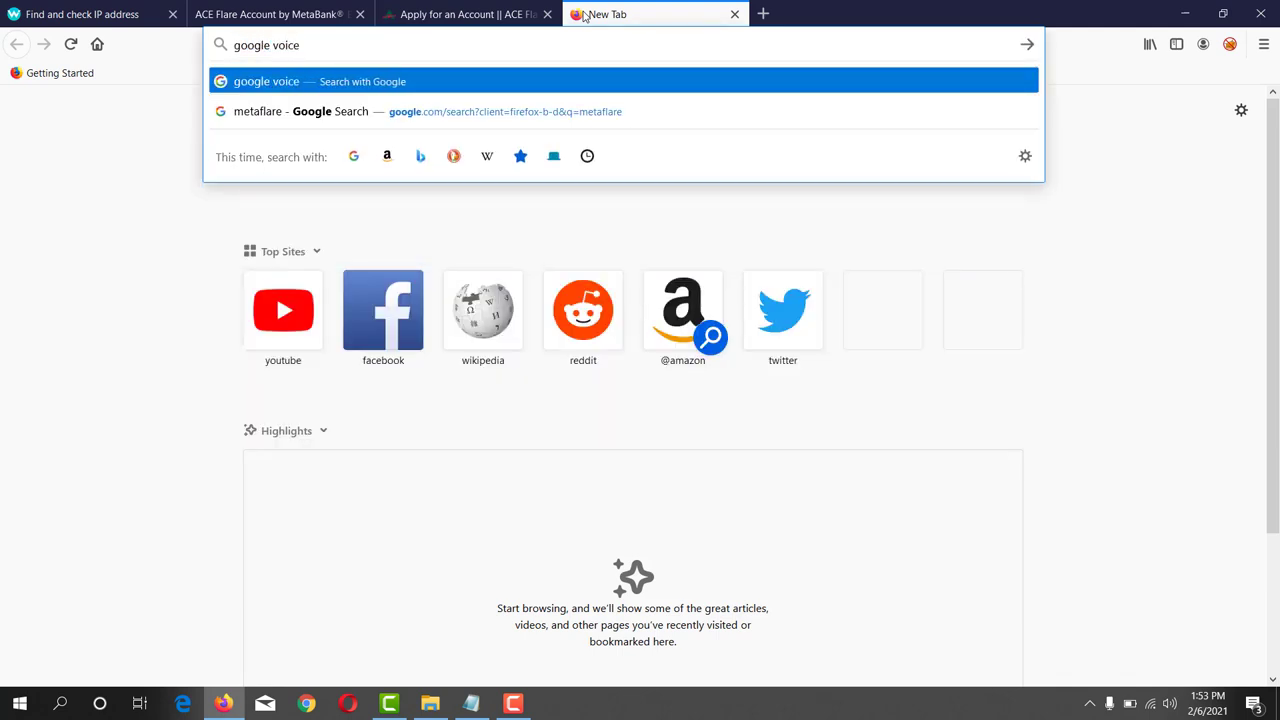
pyautogui.press('Return')
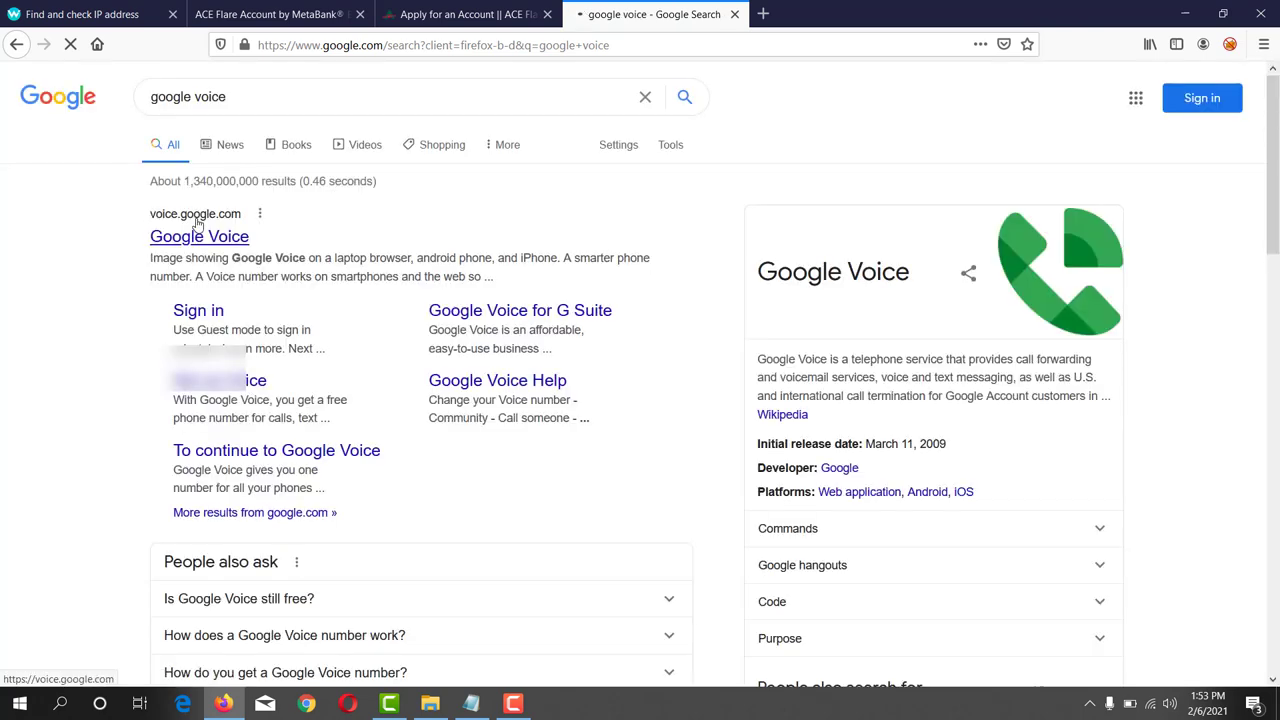
pyautogui.click(187, 241)
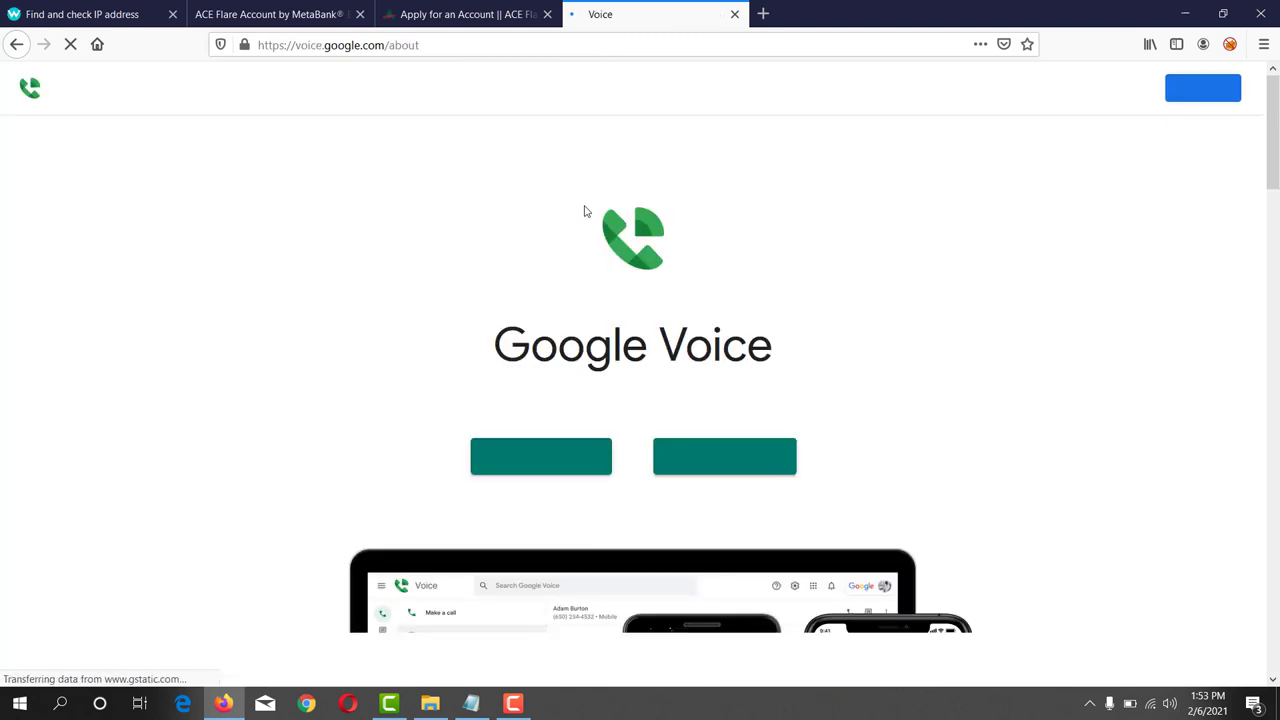
pyautogui.click(1195, 90)
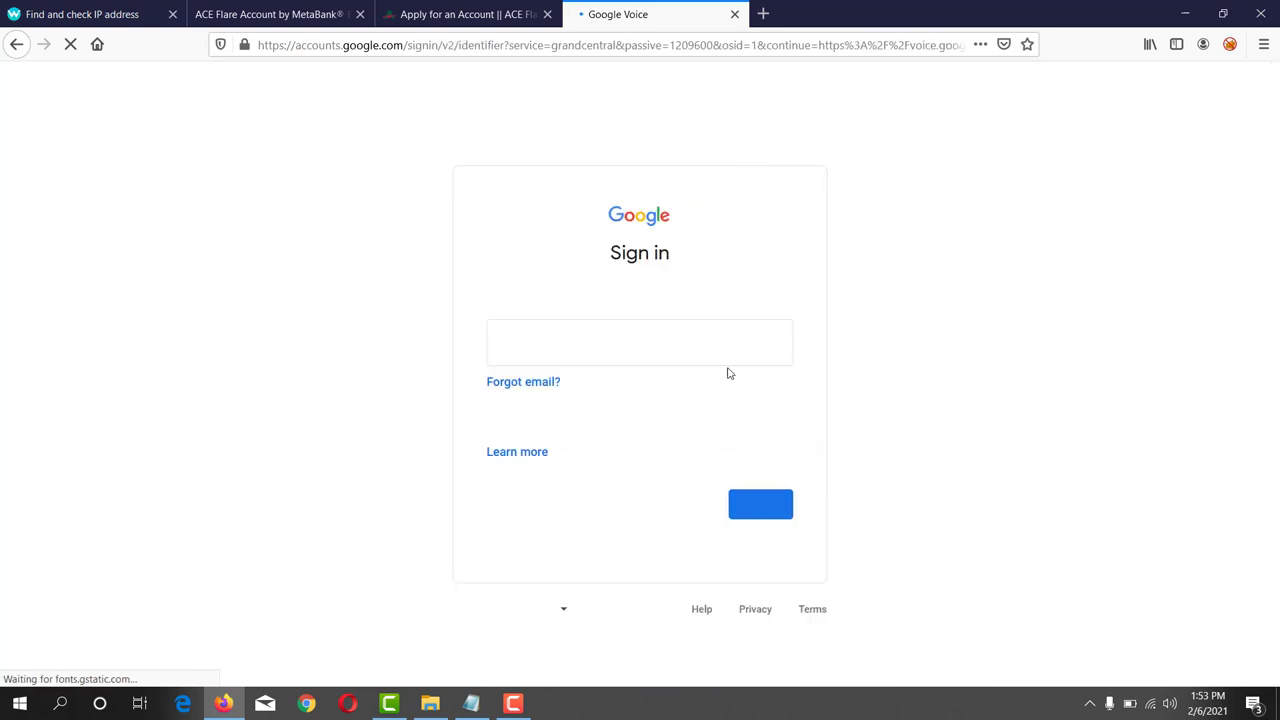
# - Sign in to Google Voice with the saved Google account and dismiss the call-readiness tip
pyautogui.click(663, 346)
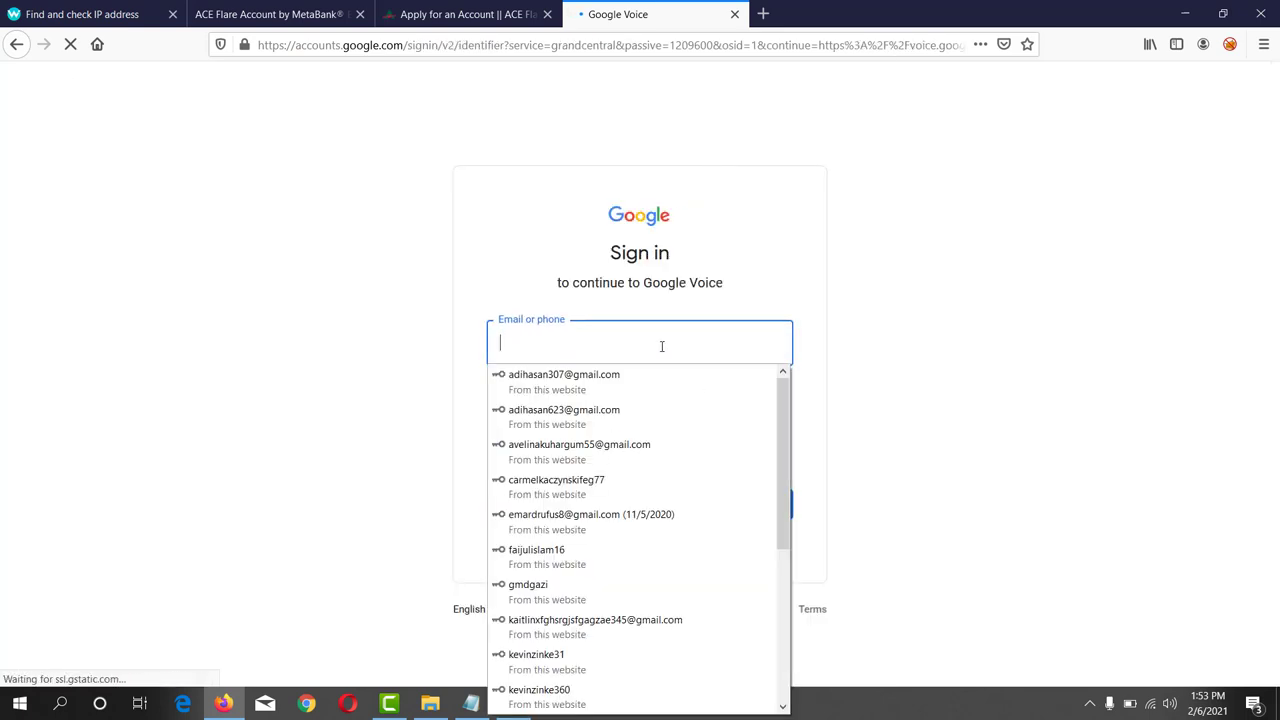
pyautogui.click(538, 660)
pyautogui.click(757, 507)
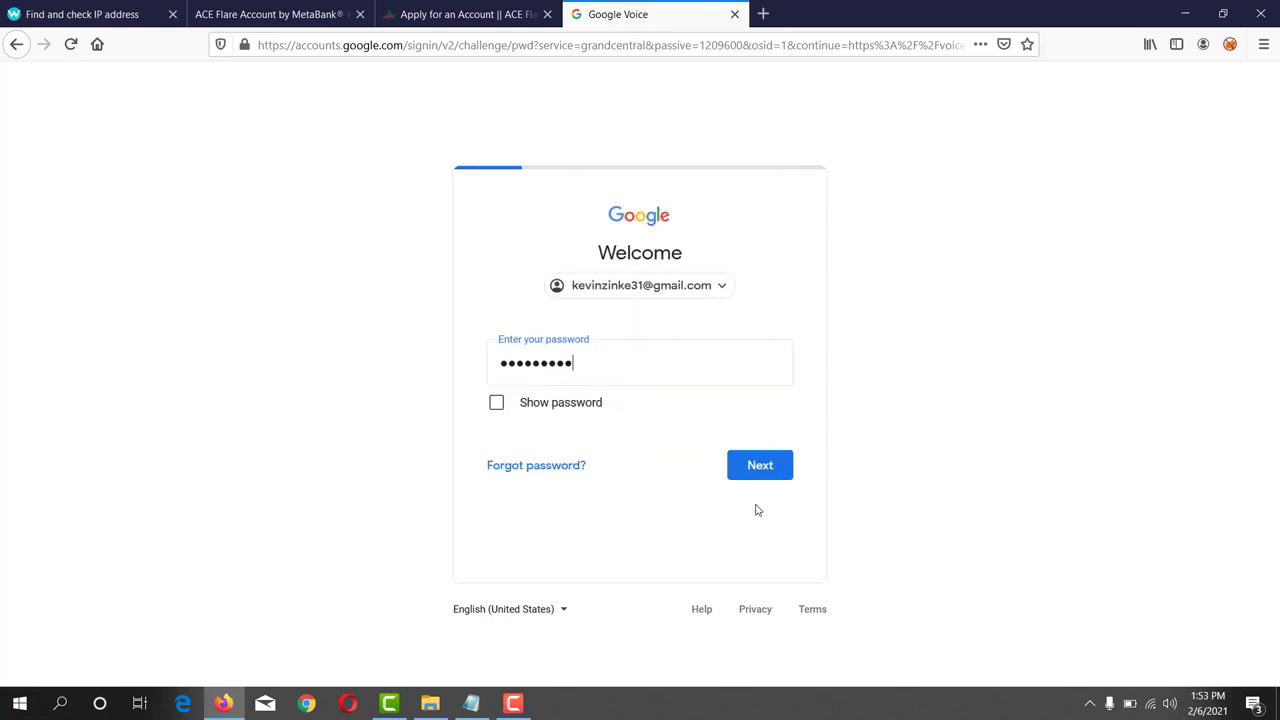
pyautogui.click(763, 469)
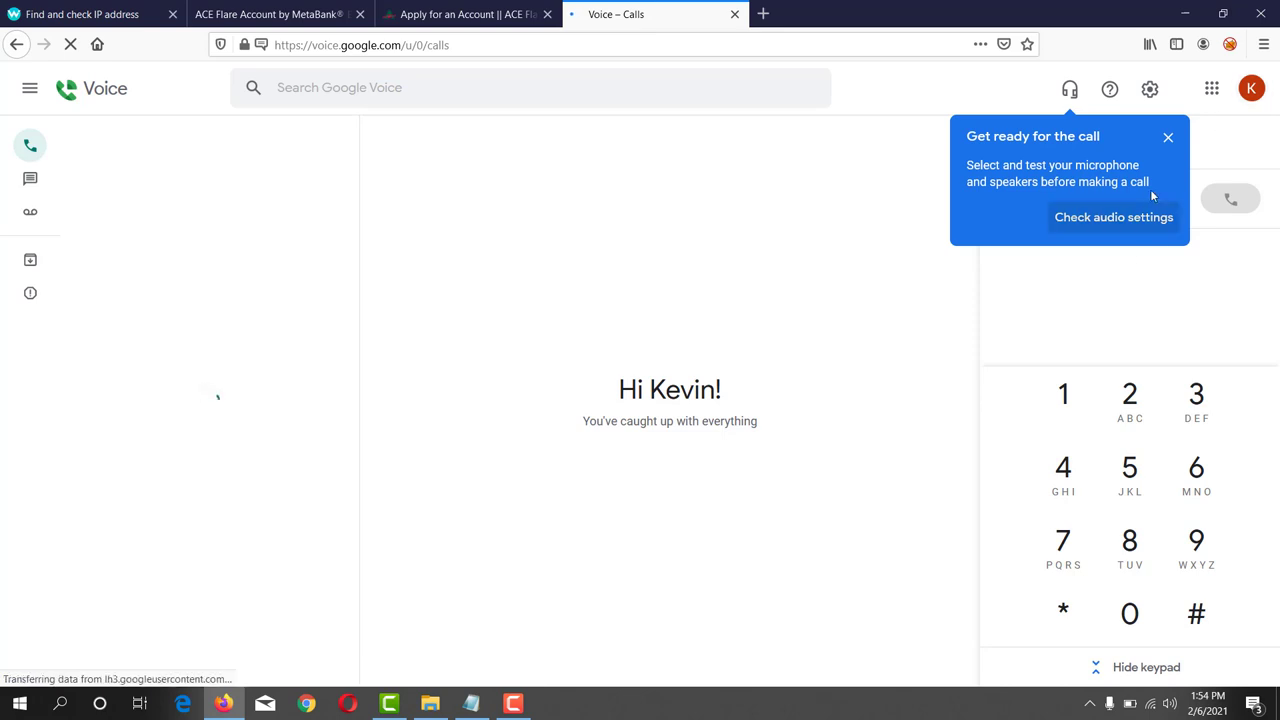
pyautogui.click(1168, 137)
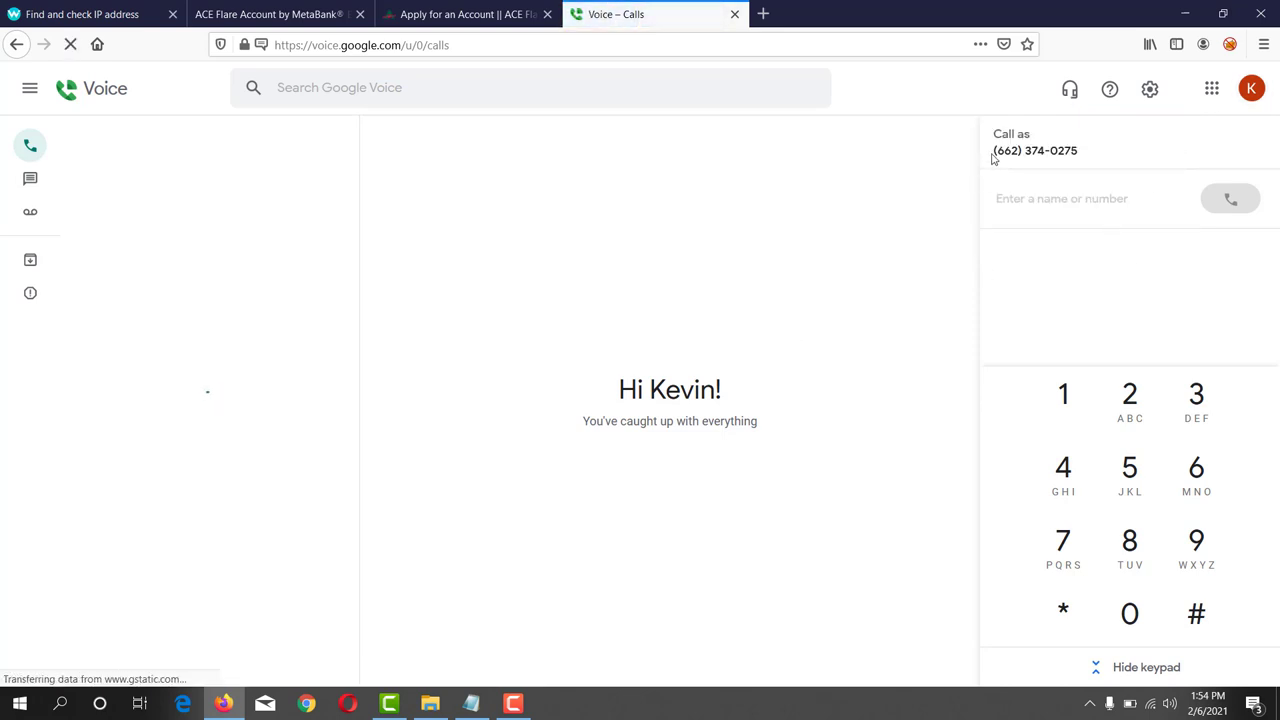
# - Copy the account's Google Voice calling number and return to the application's Phone Number field
pyautogui.moveTo(994, 151); pyautogui.dragTo(1080, 152)
pyautogui.click(1080, 152)
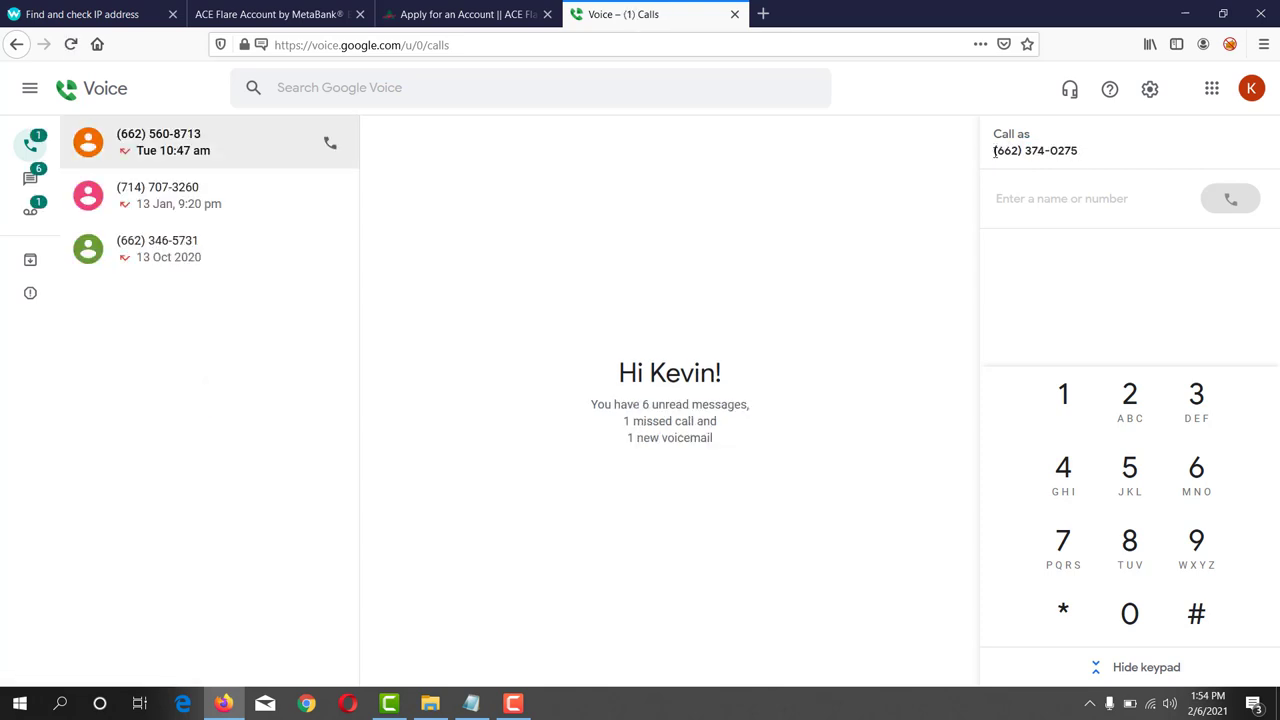
pyautogui.moveTo(994, 151); pyautogui.dragTo(1075, 152)
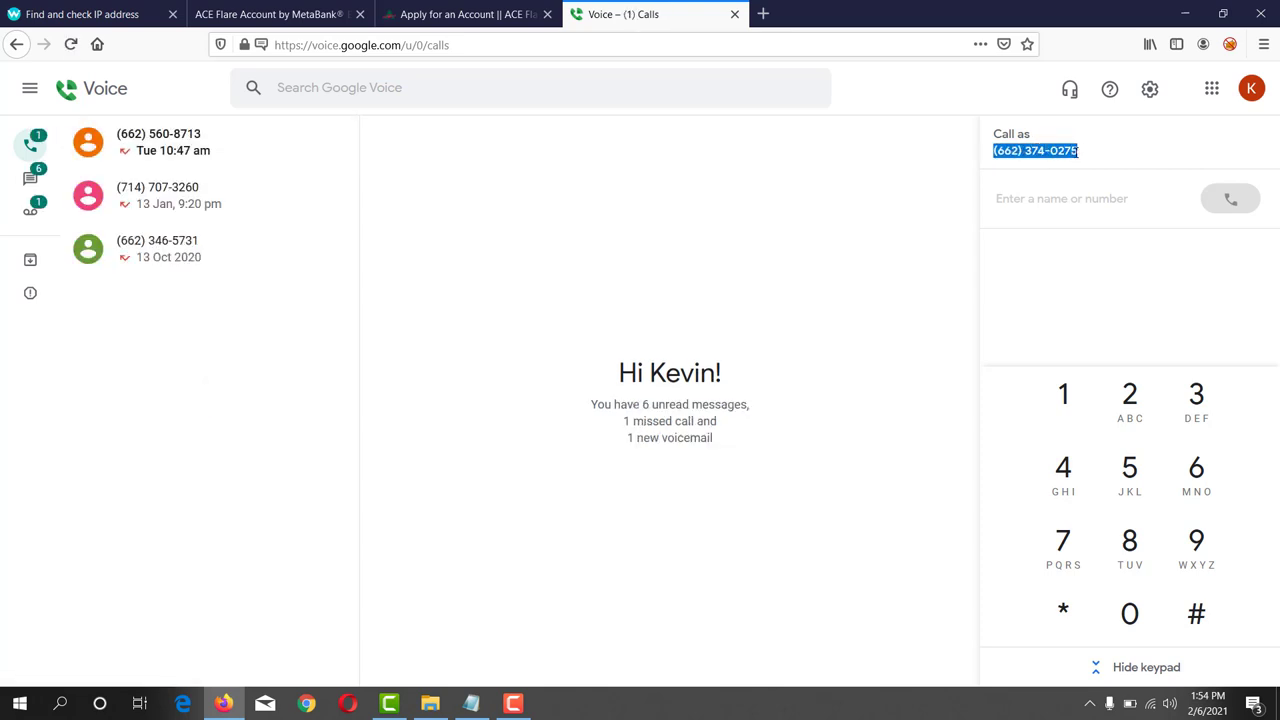
pyautogui.rightClick(1079, 157)
pyautogui.click(1092, 164)
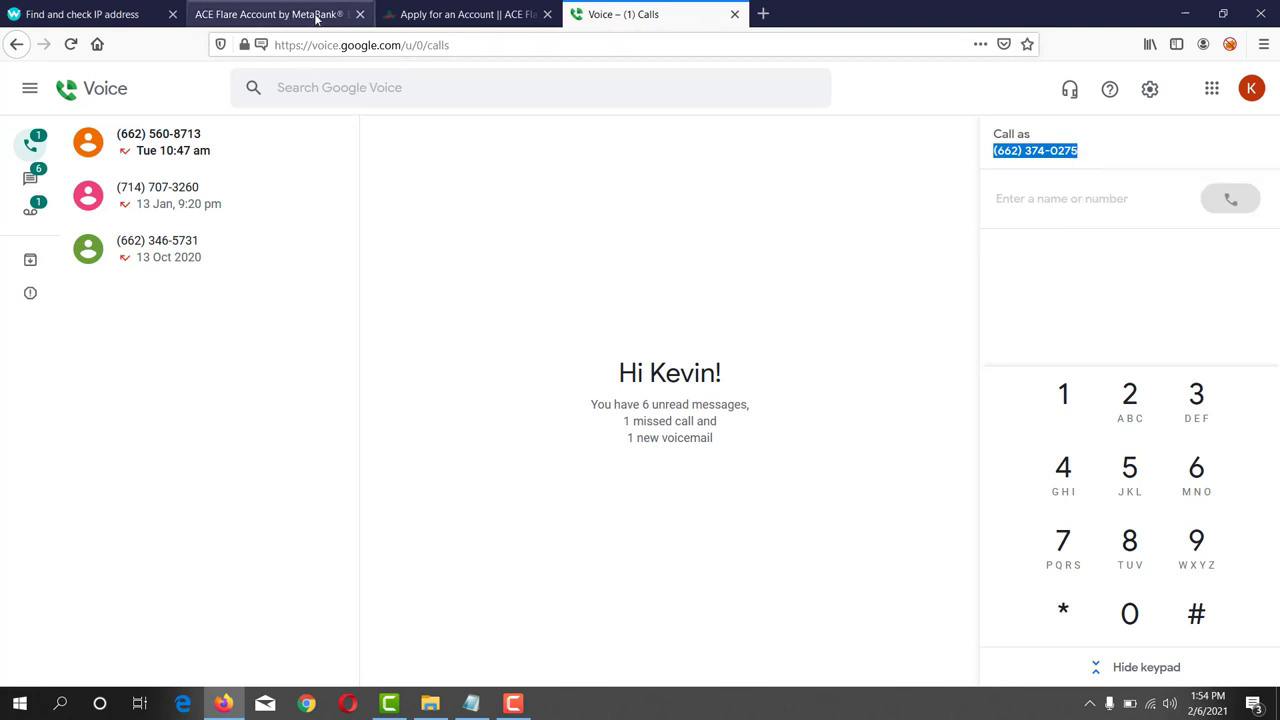
pyautogui.click(450, 14)
pyautogui.click(334, 455)
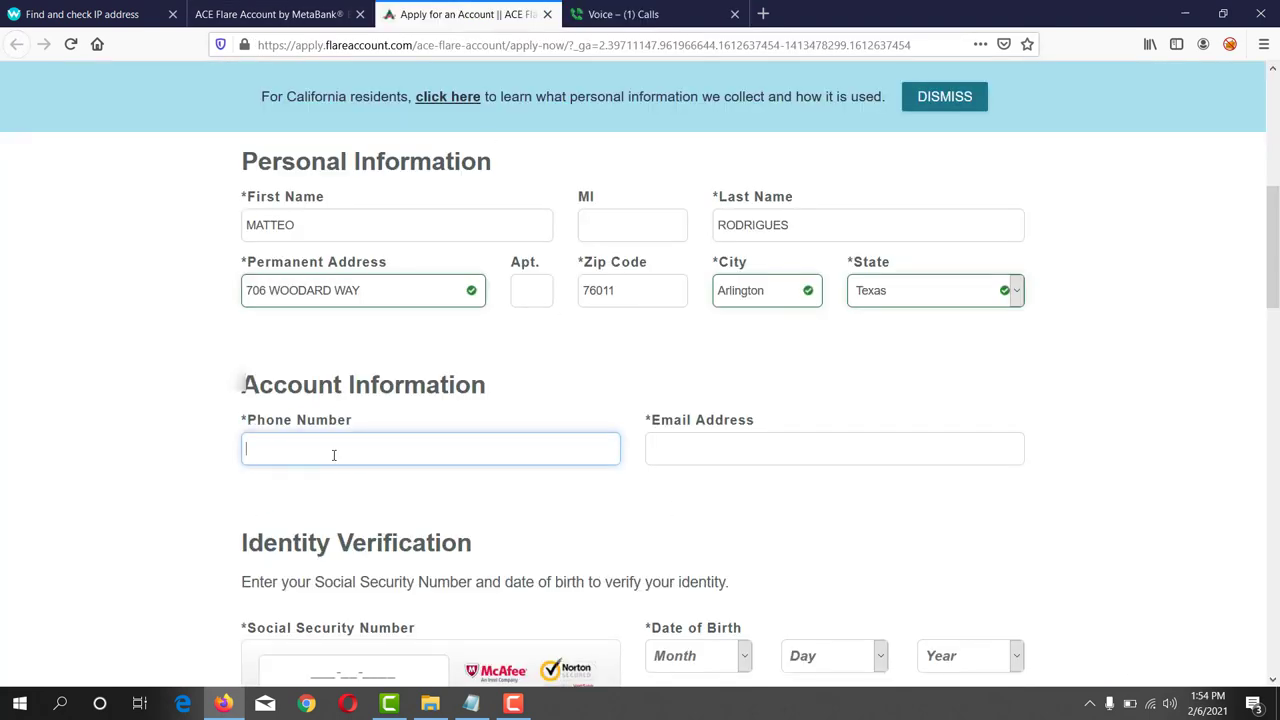
# - Paste the copied Voice number and type the phone number into Phone Number
pyautogui.click(686, 455)
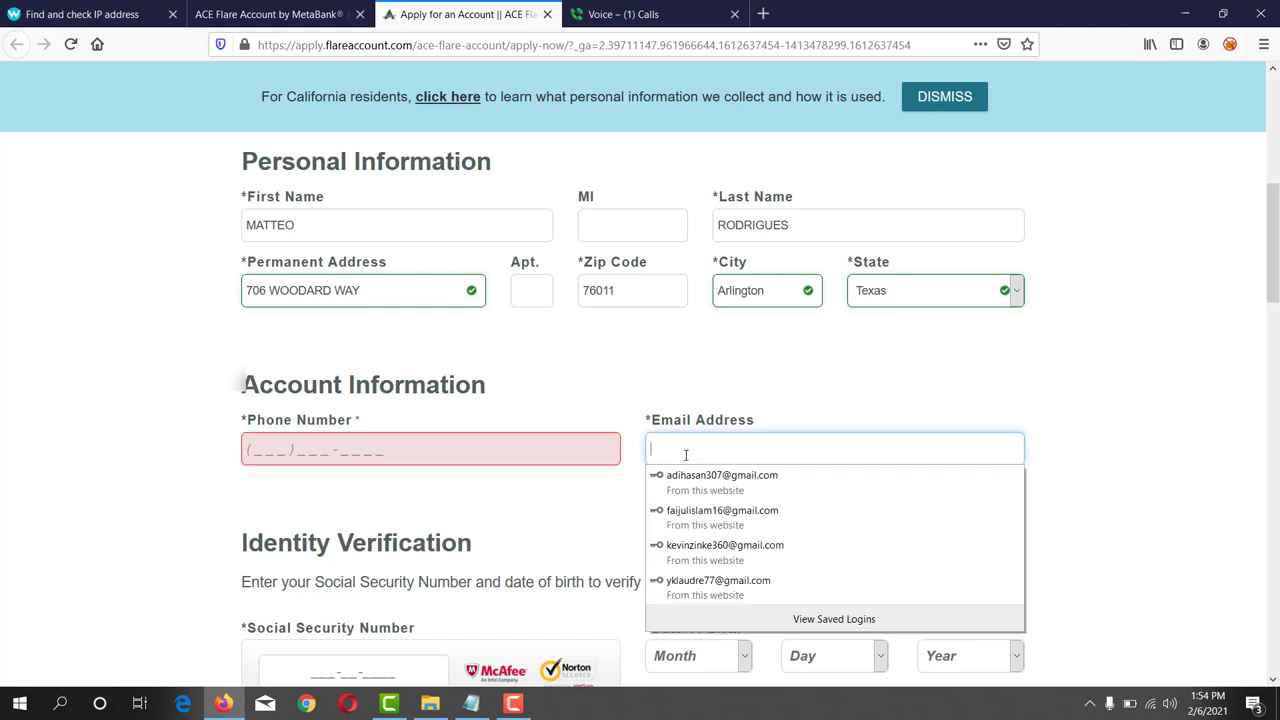
pyautogui.hotkey('ctrl', 'v')
pyautogui.click(450, 456)
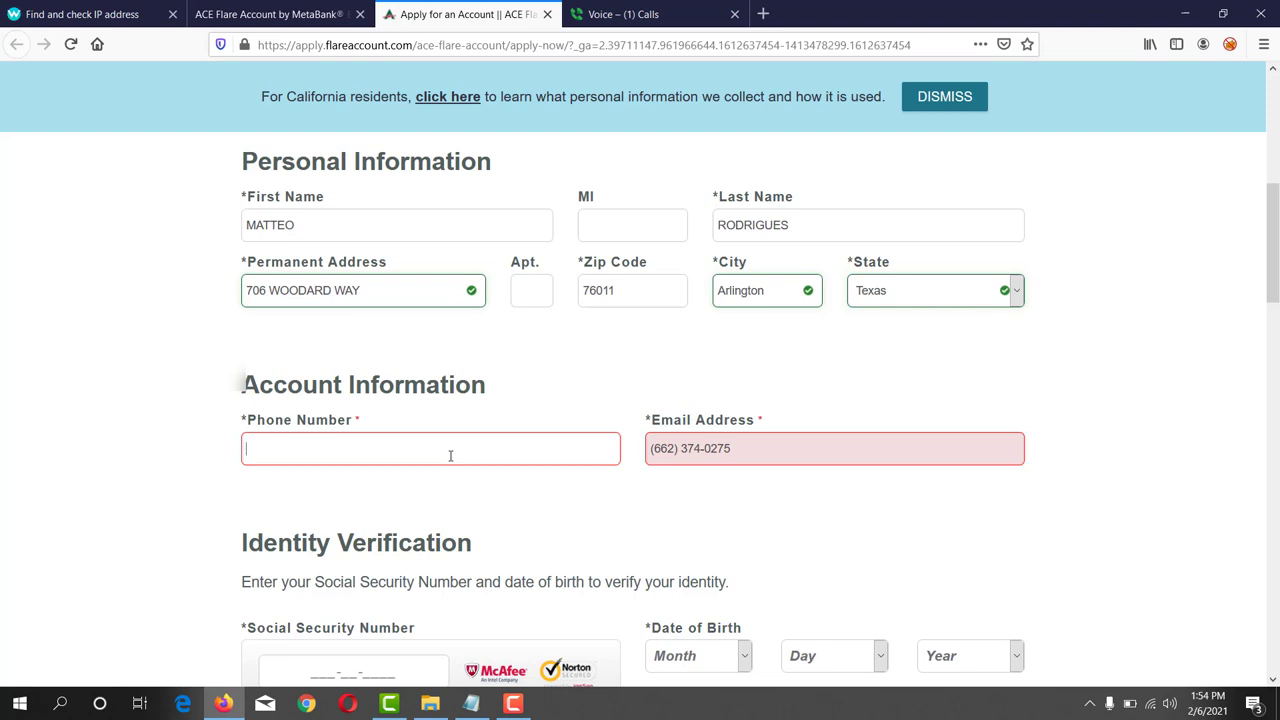
# - Replace the wrongly pasted number in Email Address with the applicant's Gmail address
pyautogui.click(771, 446)
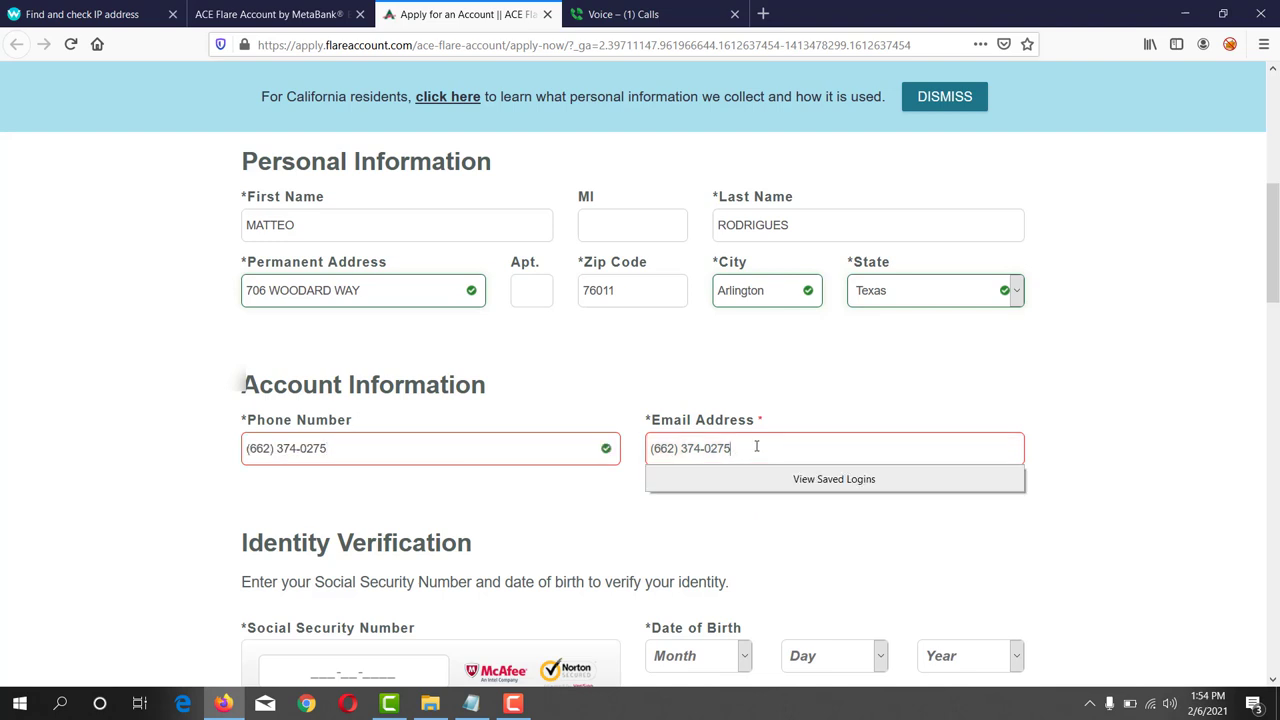
pyautogui.moveTo(735, 448); pyautogui.dragTo(652, 448)
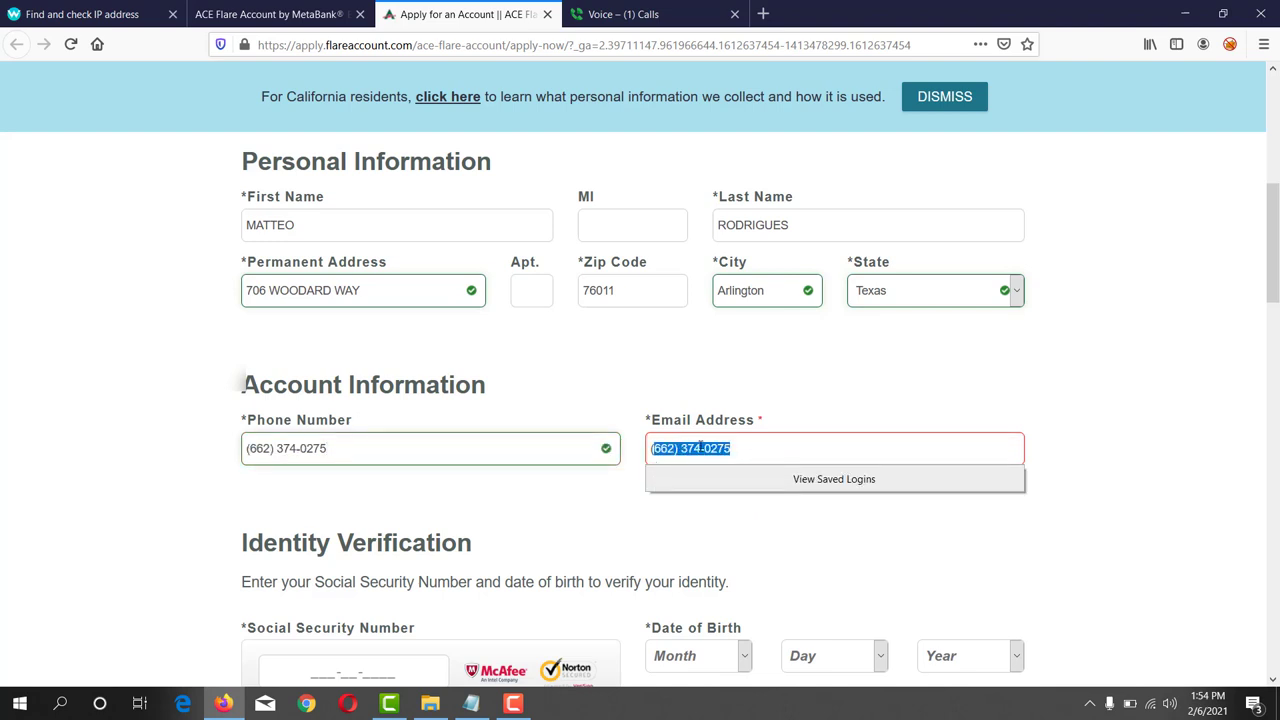
pyautogui.press('BackSpace')
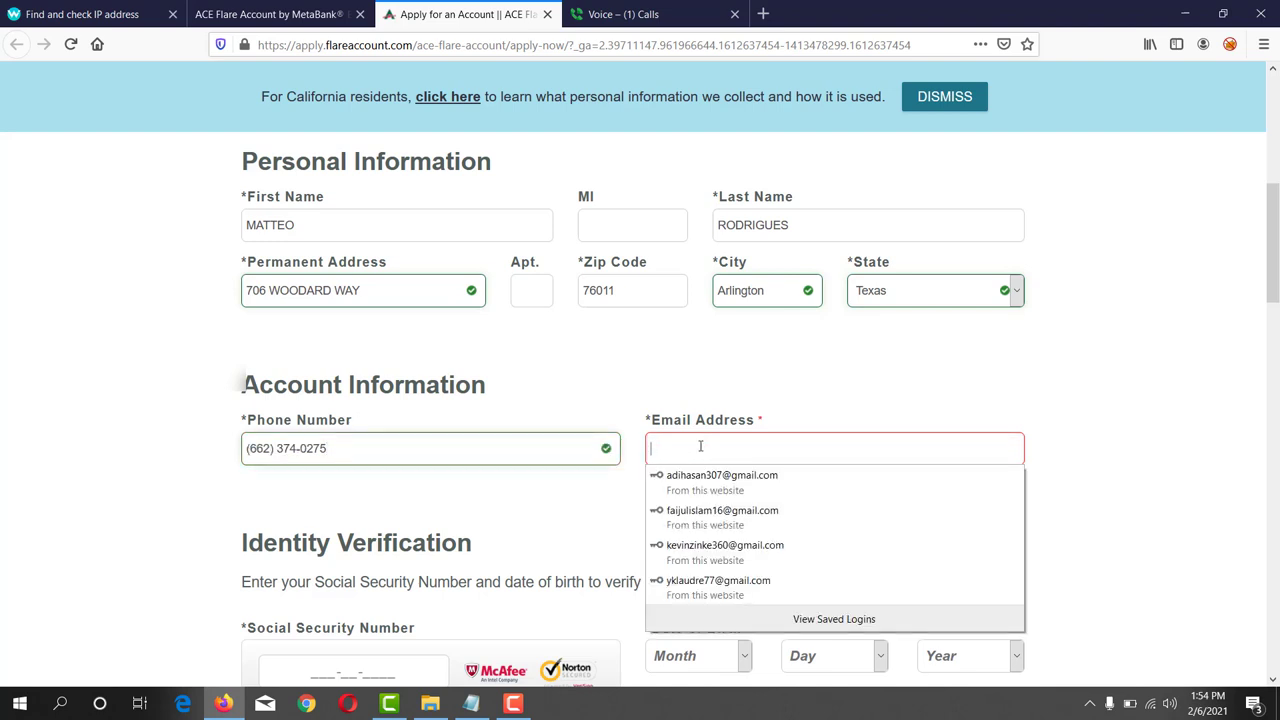
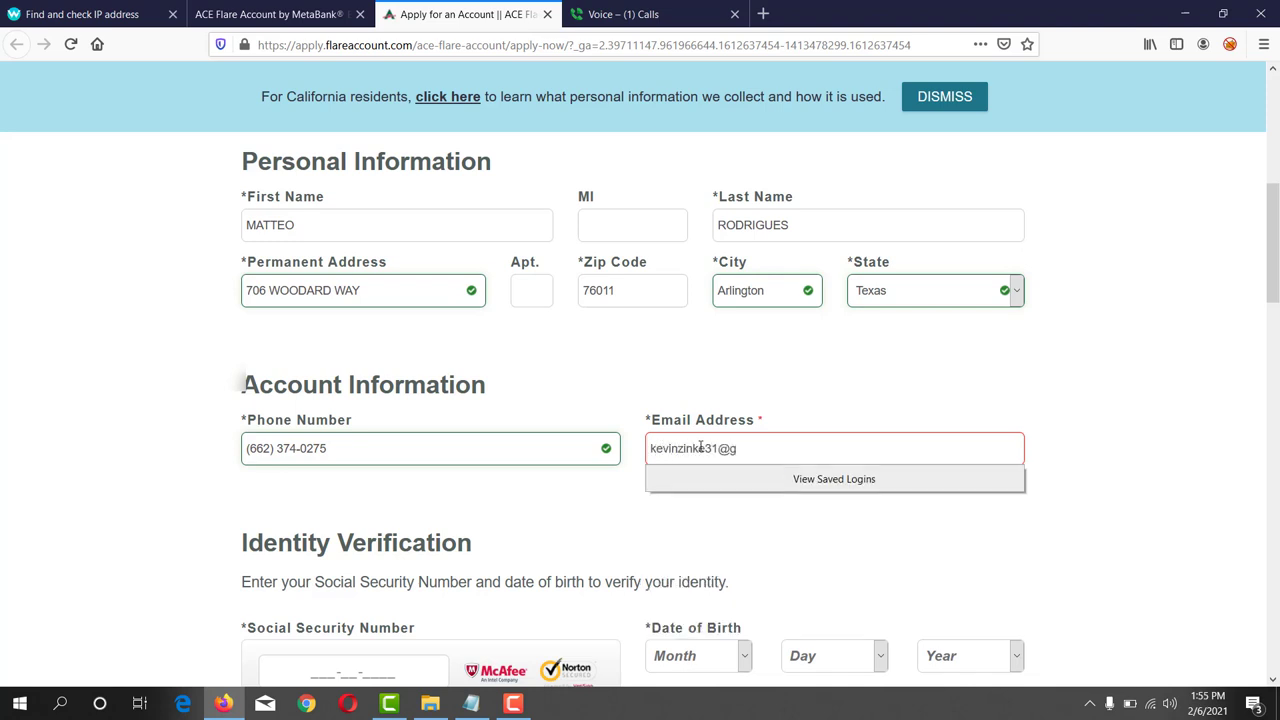
pyautogui.click(742, 513)
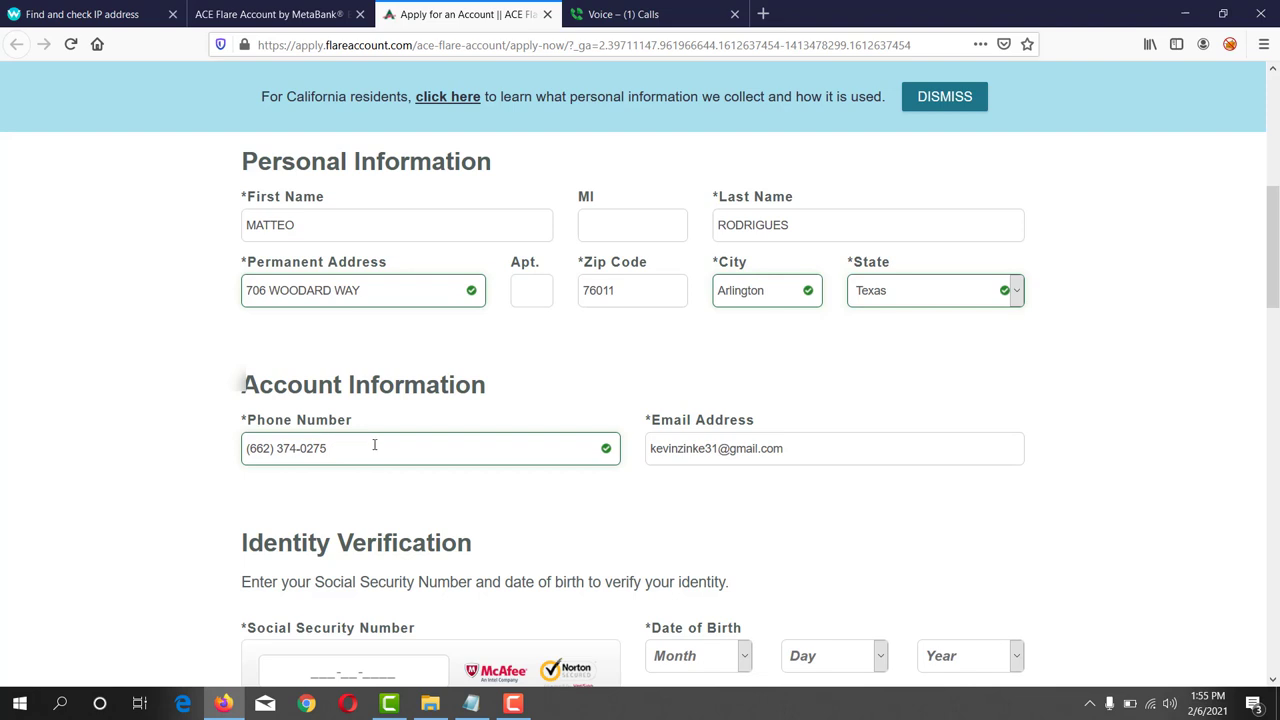
# - Scroll down to the Social Security Number field and place the cursor in it
pyautogui.scroll(-5, 377, 485)
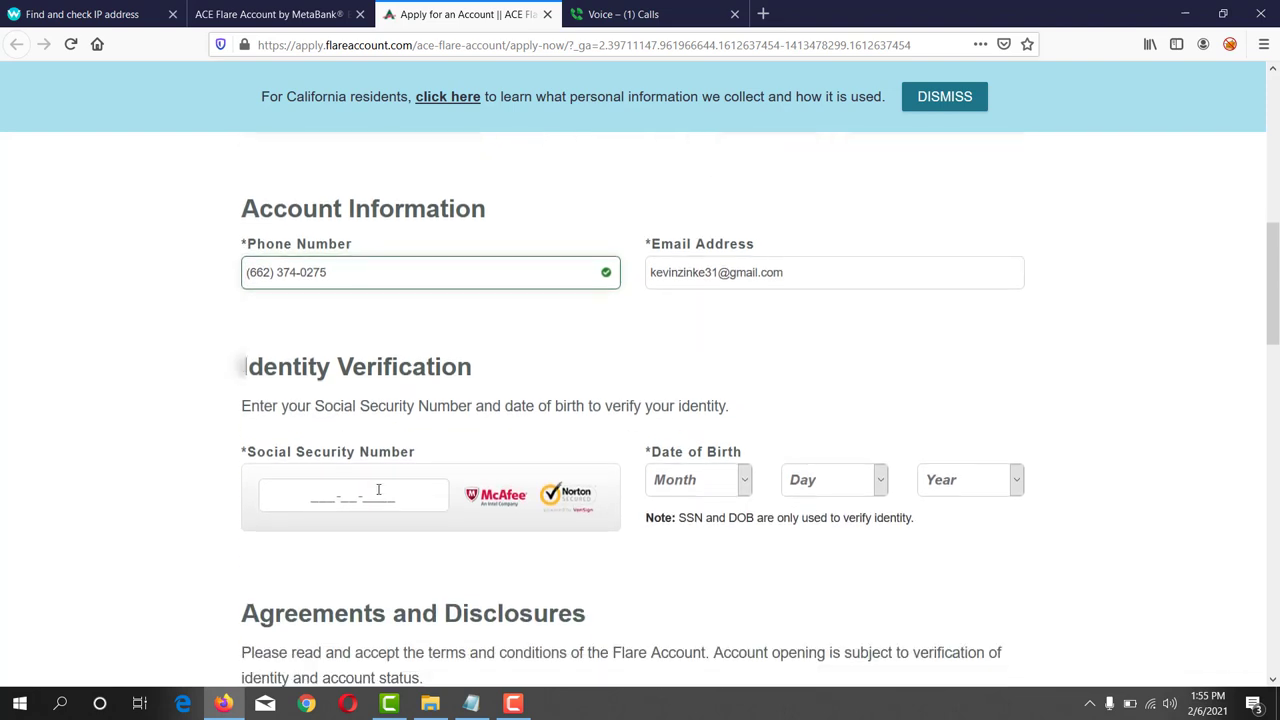
pyautogui.moveTo(248, 368); pyautogui.dragTo(418, 366)
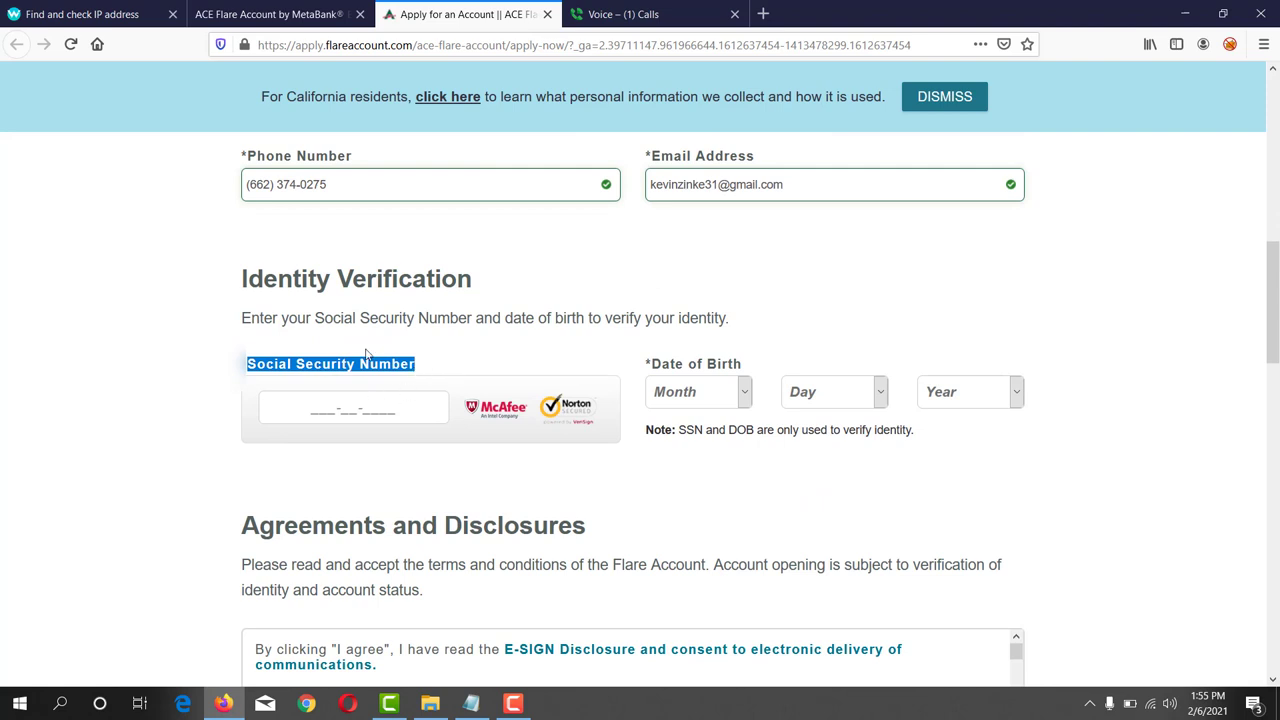
pyautogui.click(355, 411)
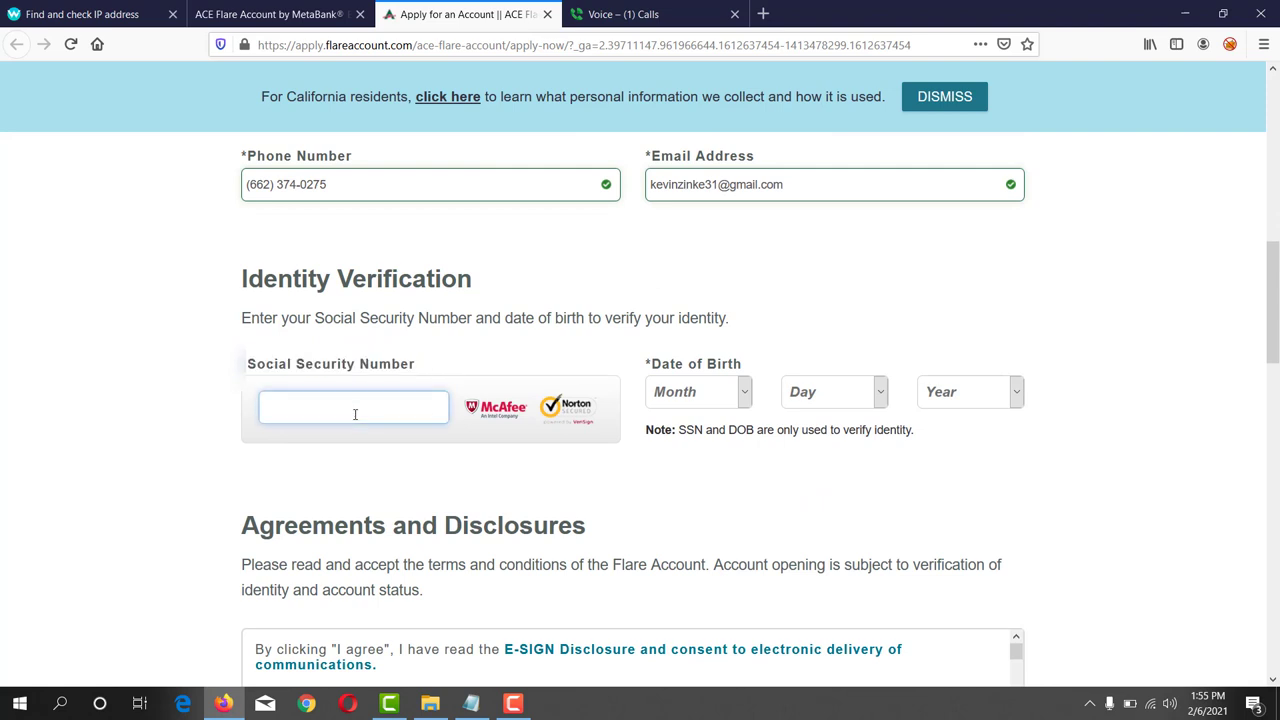
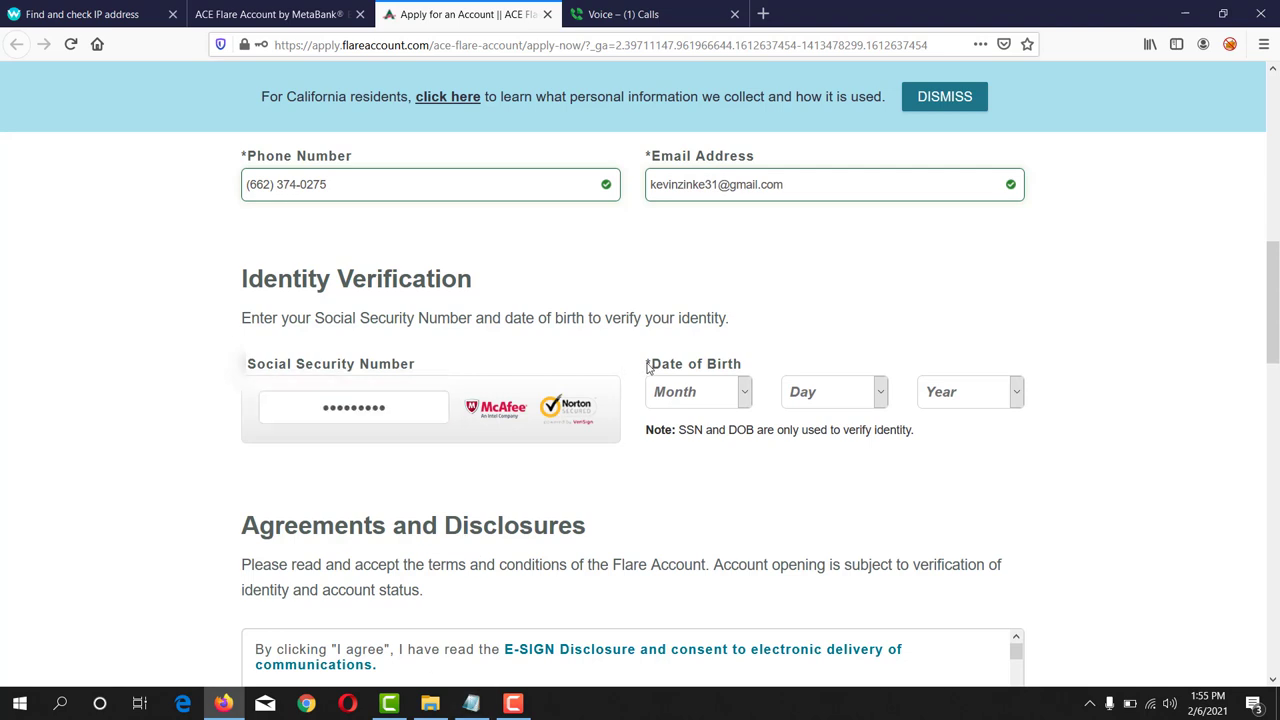
# - Highlight the Date of Birth label on the ACE Flare application form
pyautogui.moveTo(651, 366); pyautogui.dragTo(747, 372)
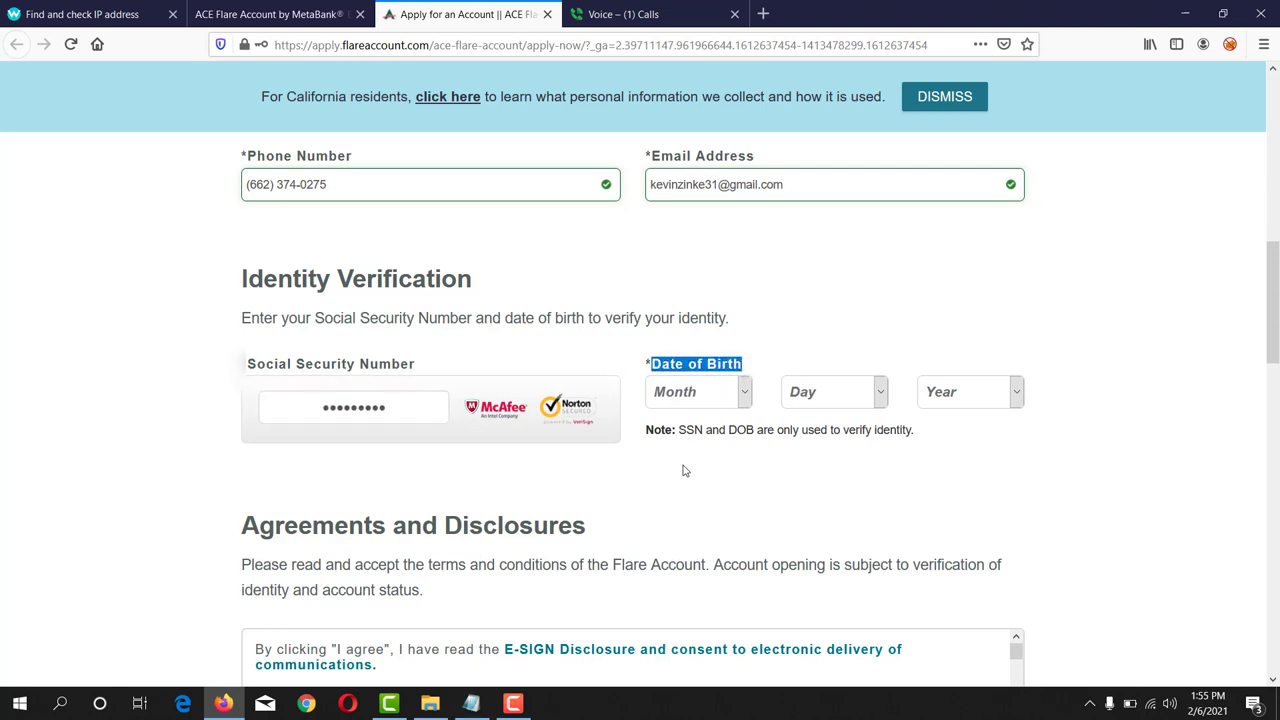
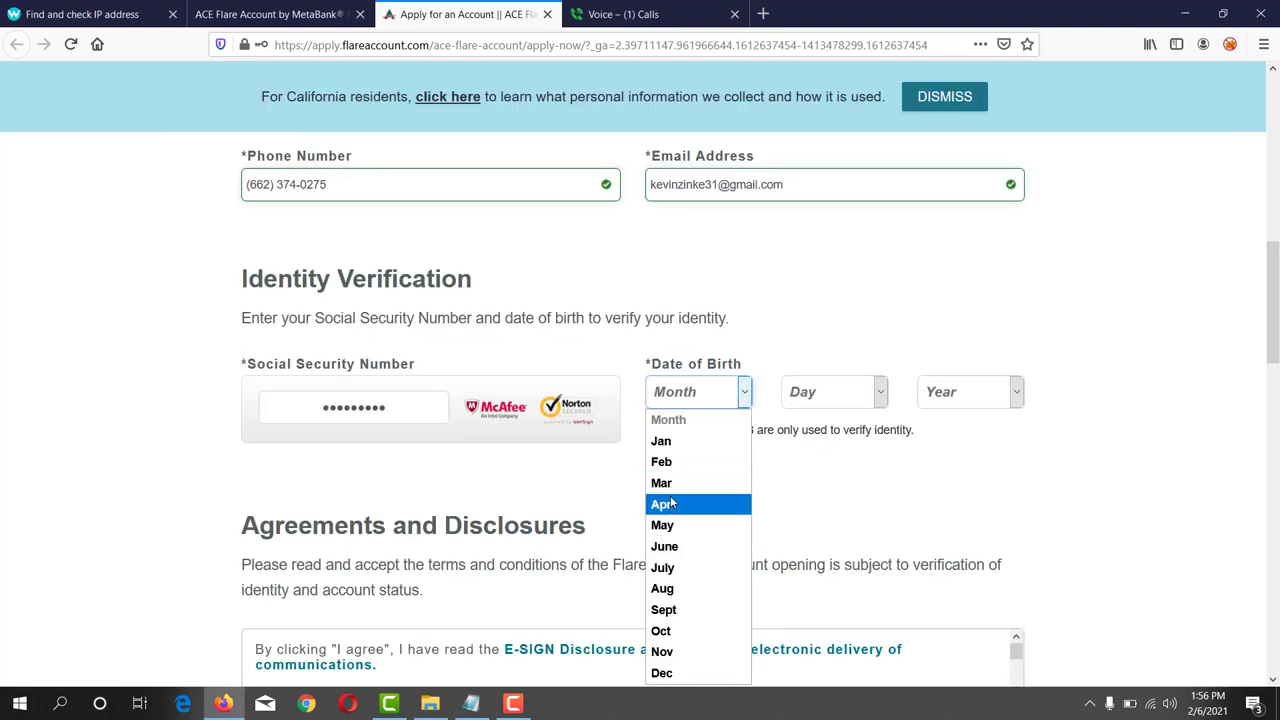
pyautogui.click(673, 524)
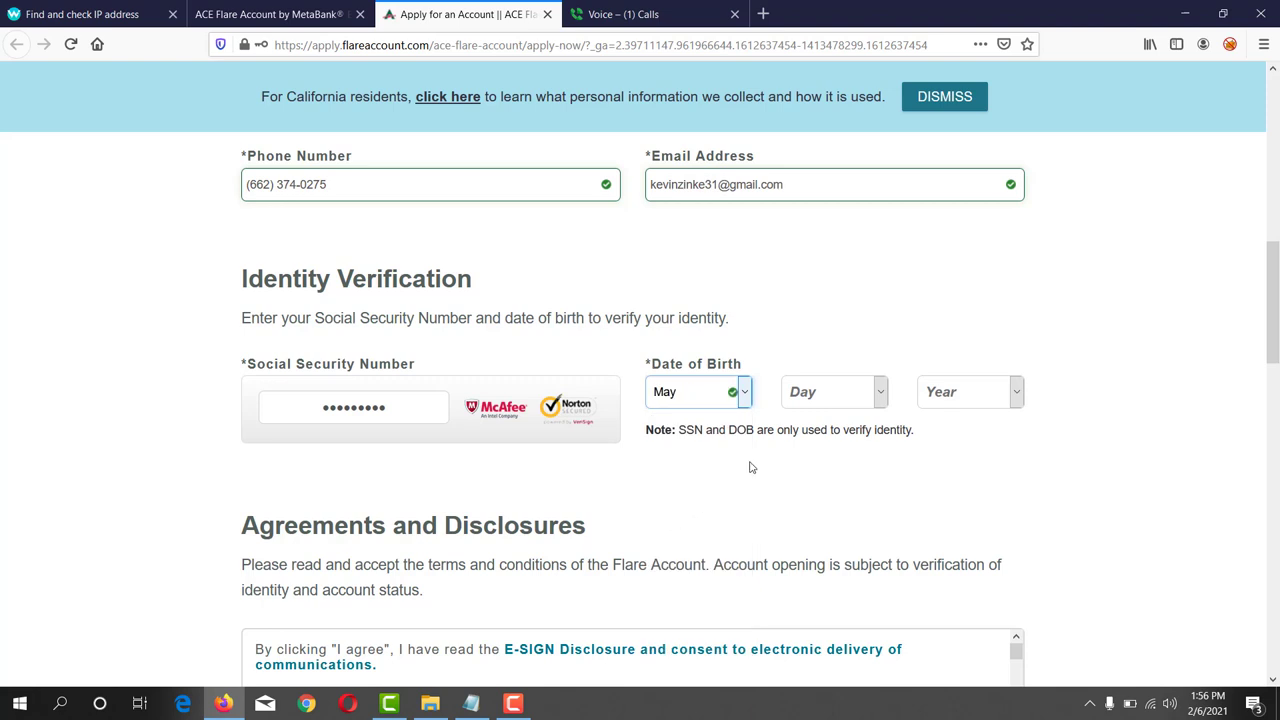
pyautogui.click(830, 401)
pyautogui.scroll(-4, 818, 350)
pyautogui.scroll(-2, 816, 343)
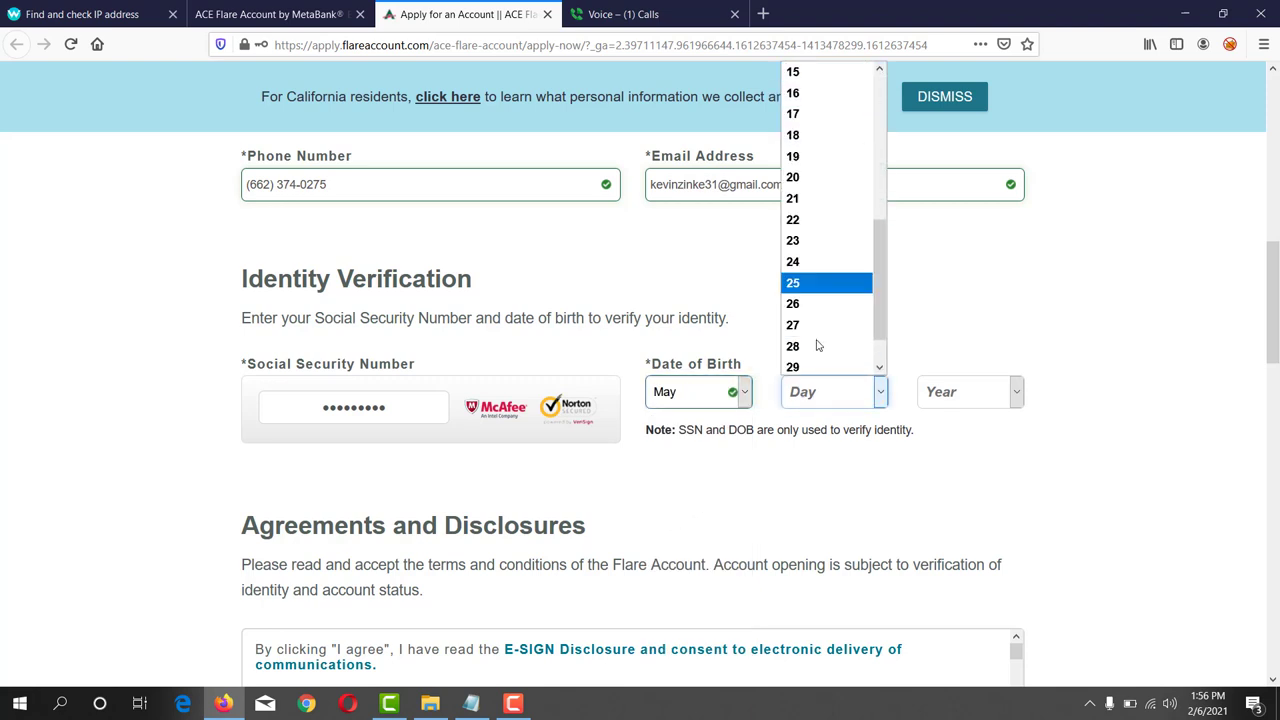
pyautogui.click(812, 303)
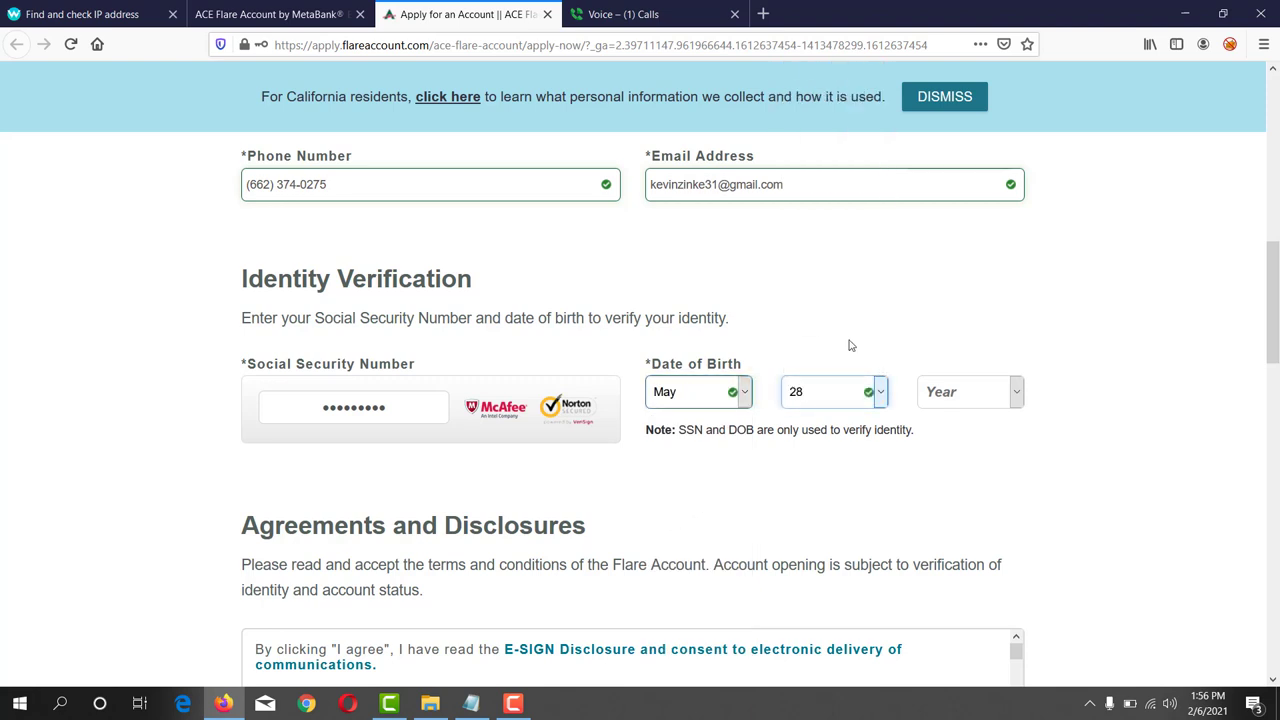
pyautogui.click(948, 388)
pyautogui.scroll(-3, 948, 345)
pyautogui.scroll(-1, 948, 345)
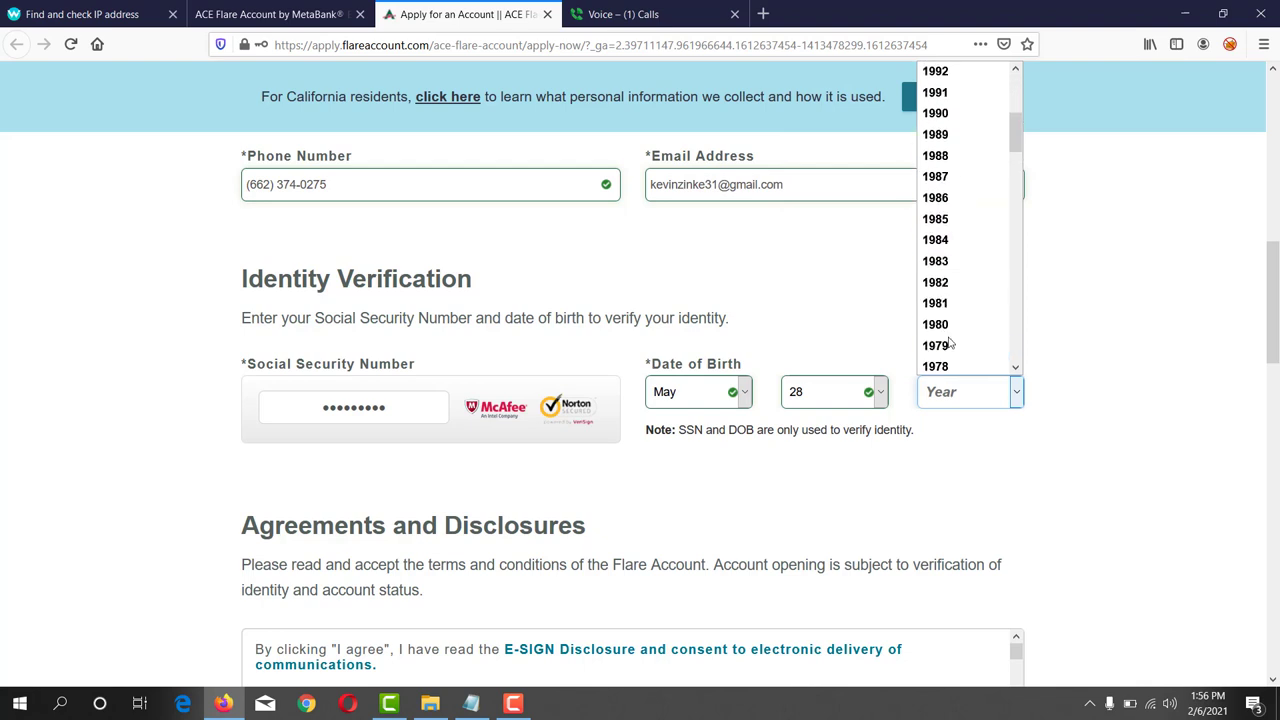
pyautogui.scroll(4, 948, 340)
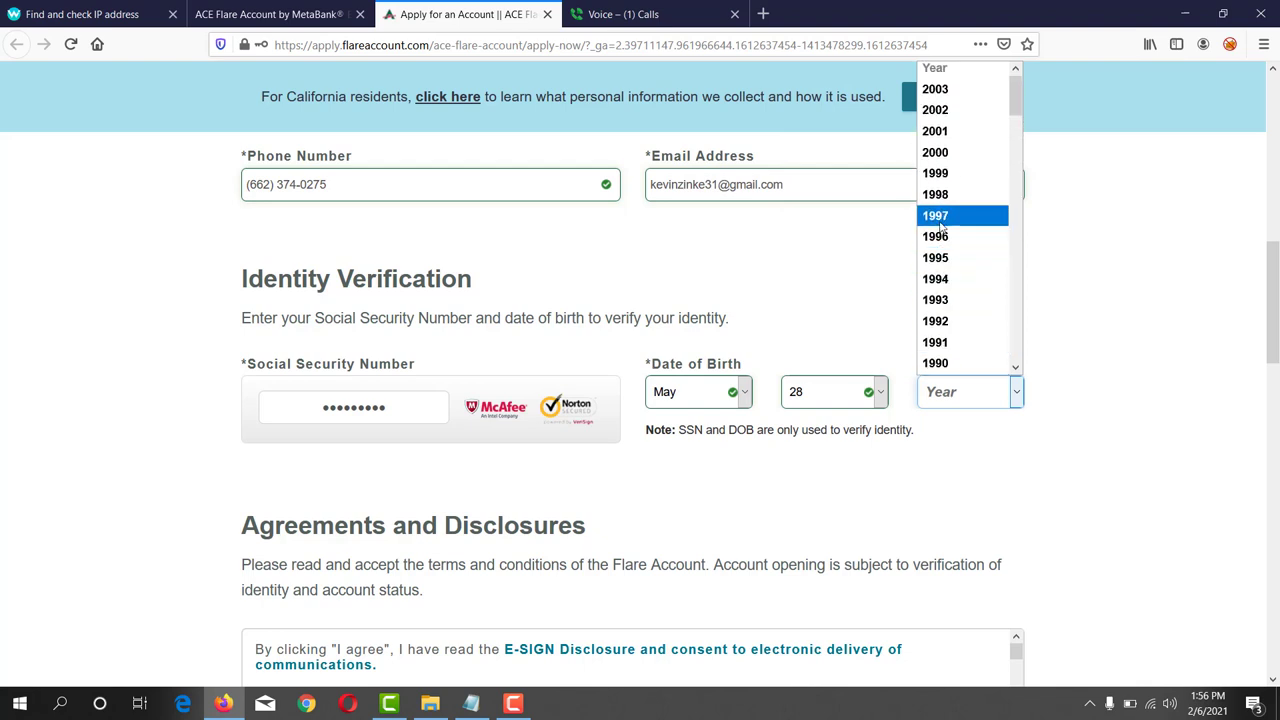
pyautogui.click(940, 215)
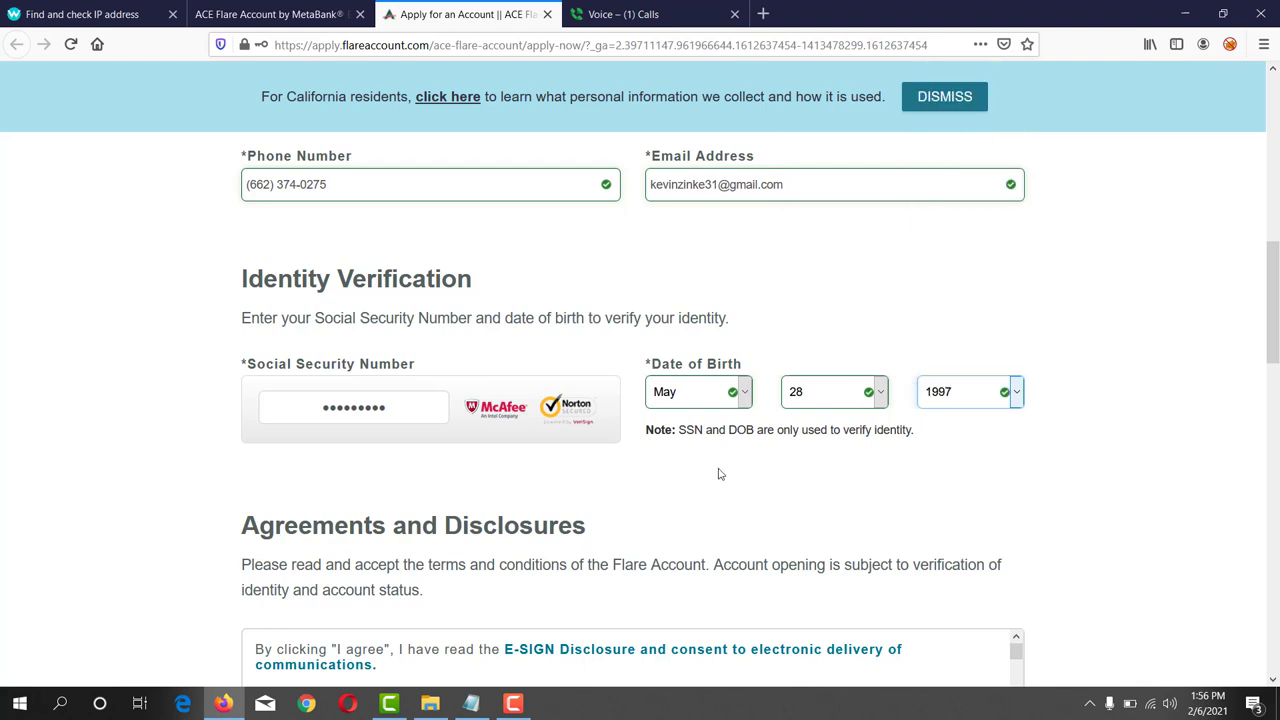
# - Accept the E-SIGN disclosure and the deposit account agreement and privacy policy
pyautogui.scroll(-3, 717, 474)
pyautogui.scroll(-3, 717, 474)
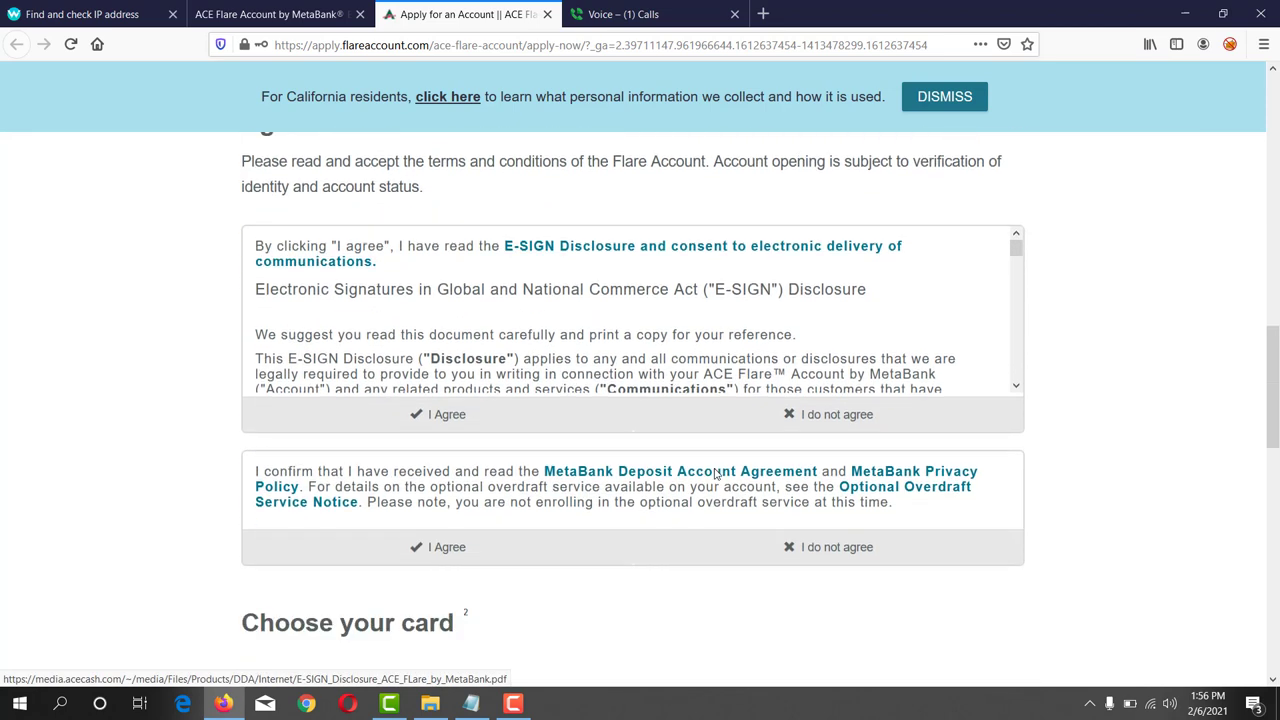
pyautogui.click(395, 388)
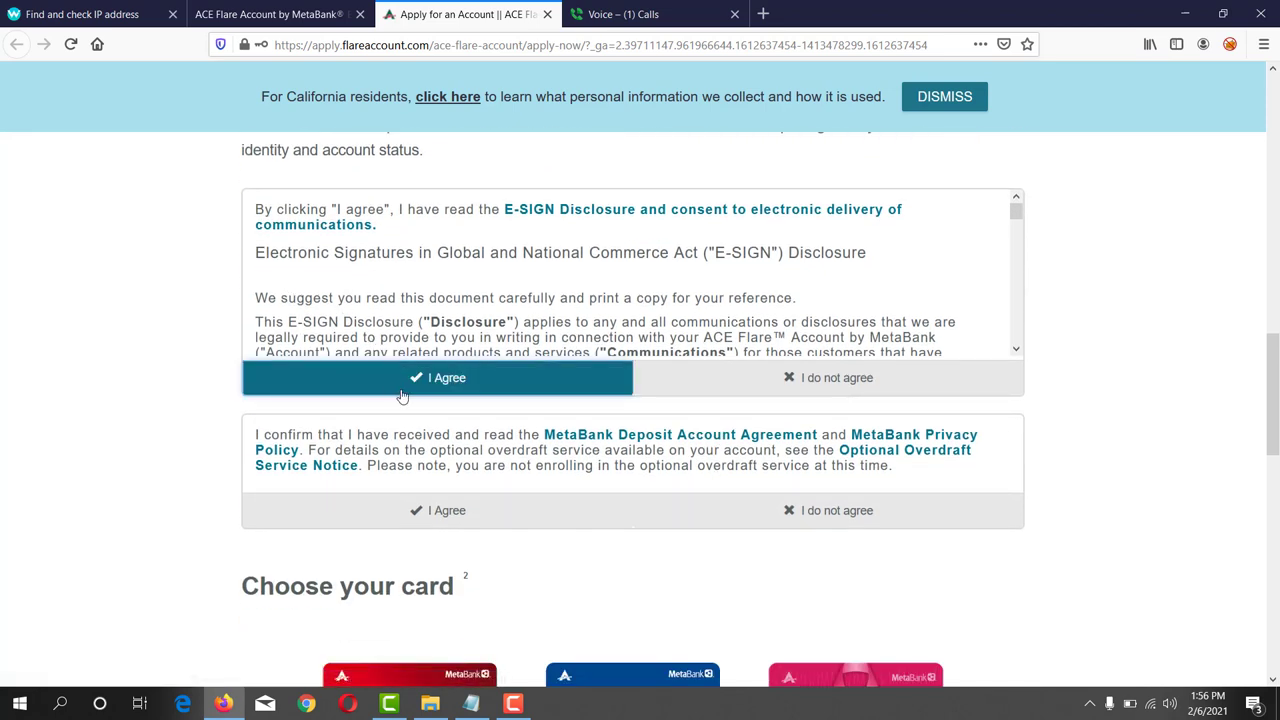
pyautogui.click(436, 515)
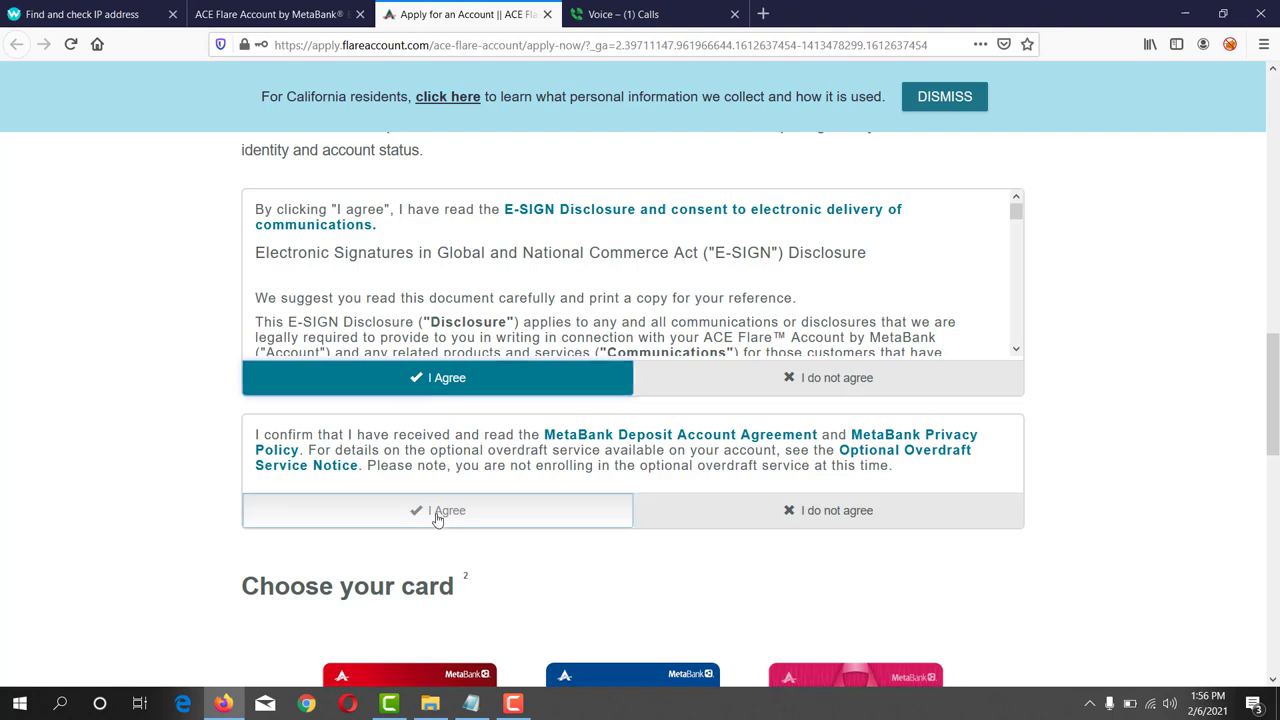
# - Choose the rainbow card design and continue to the Almost Done step
pyautogui.scroll(-1, 558, 545)
pyautogui.scroll(-5, 558, 545)
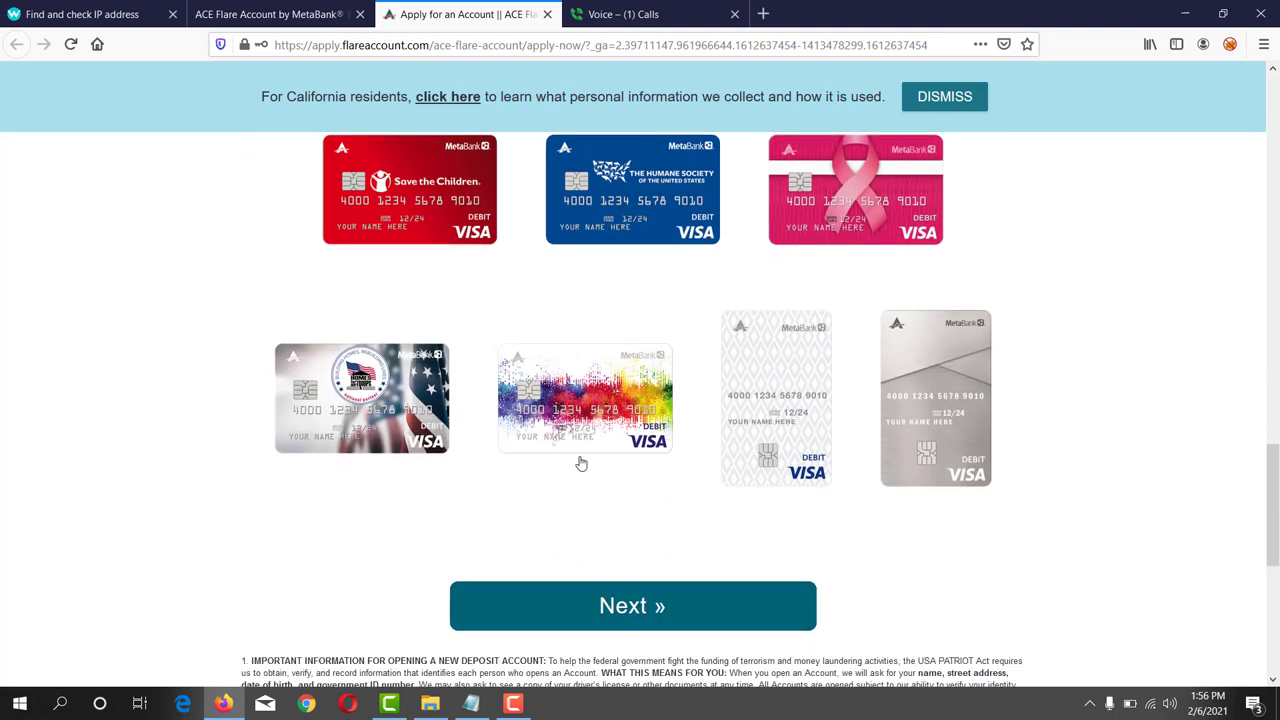
pyautogui.click(582, 410)
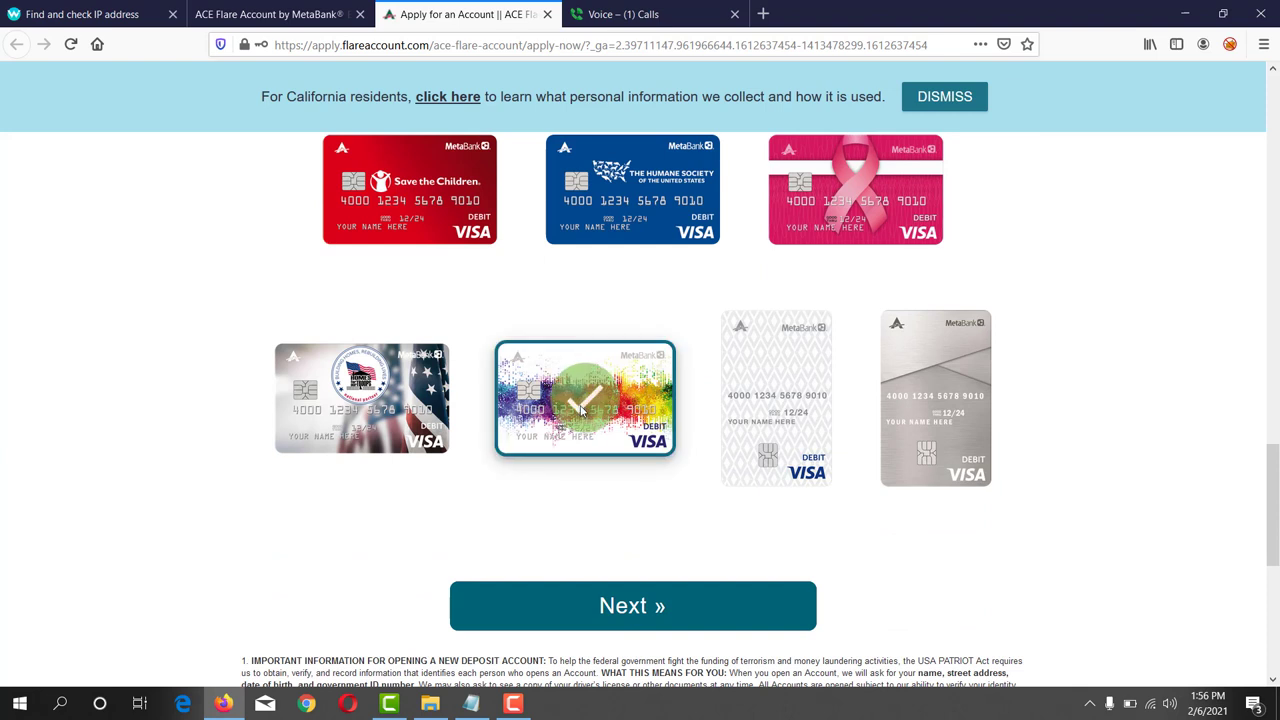
pyautogui.click(698, 607)
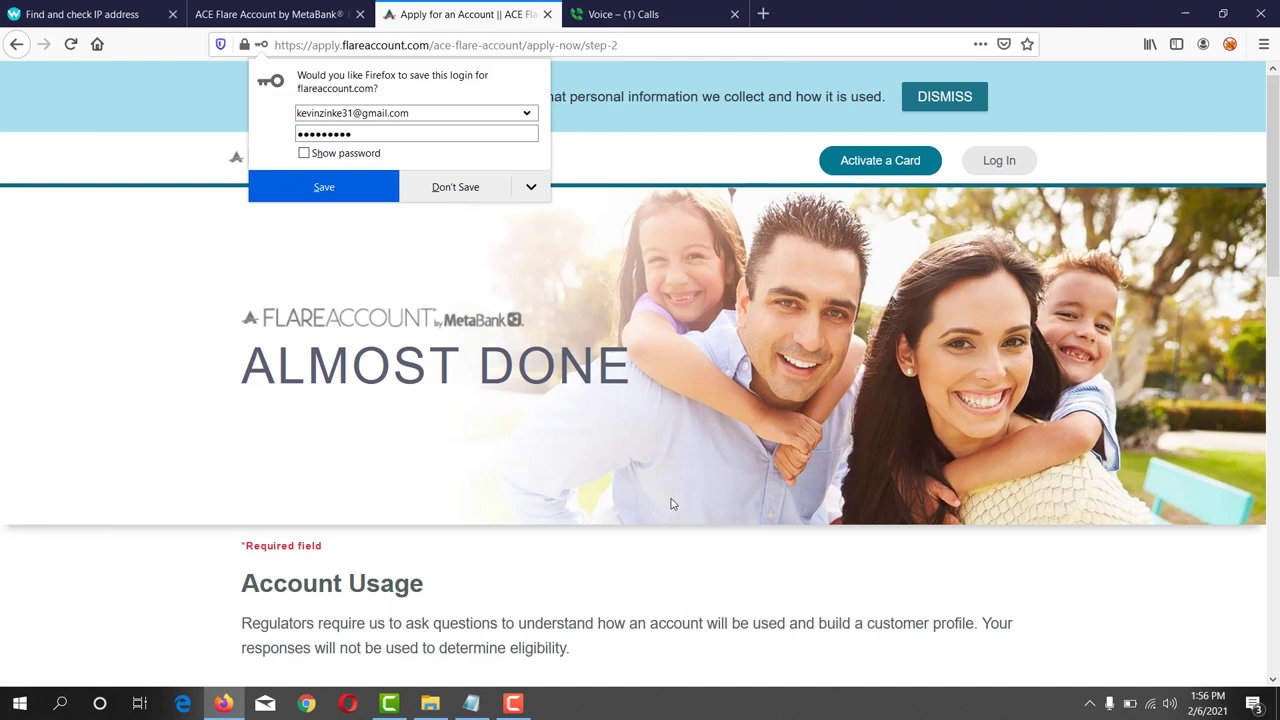
# - Save the login in Firefox and set monthly deposits and spending to $2,000 and under
pyautogui.click(314, 189)
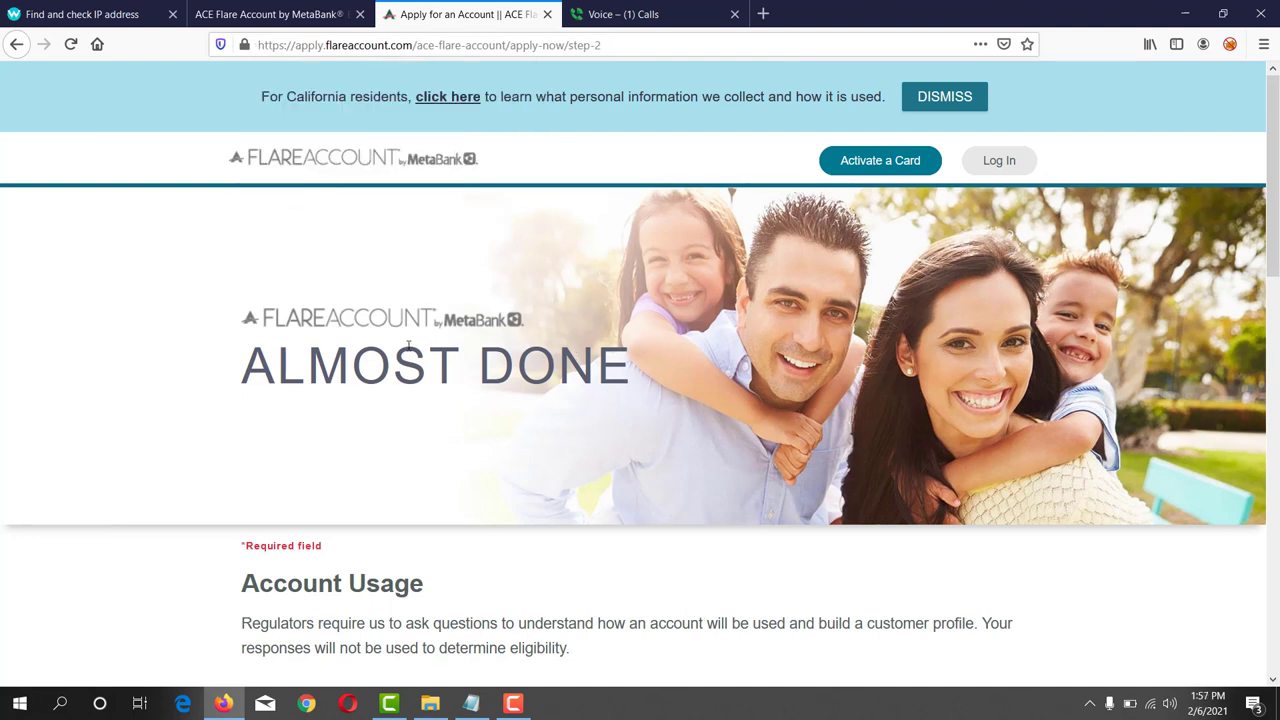
pyautogui.scroll(-3, 589, 444)
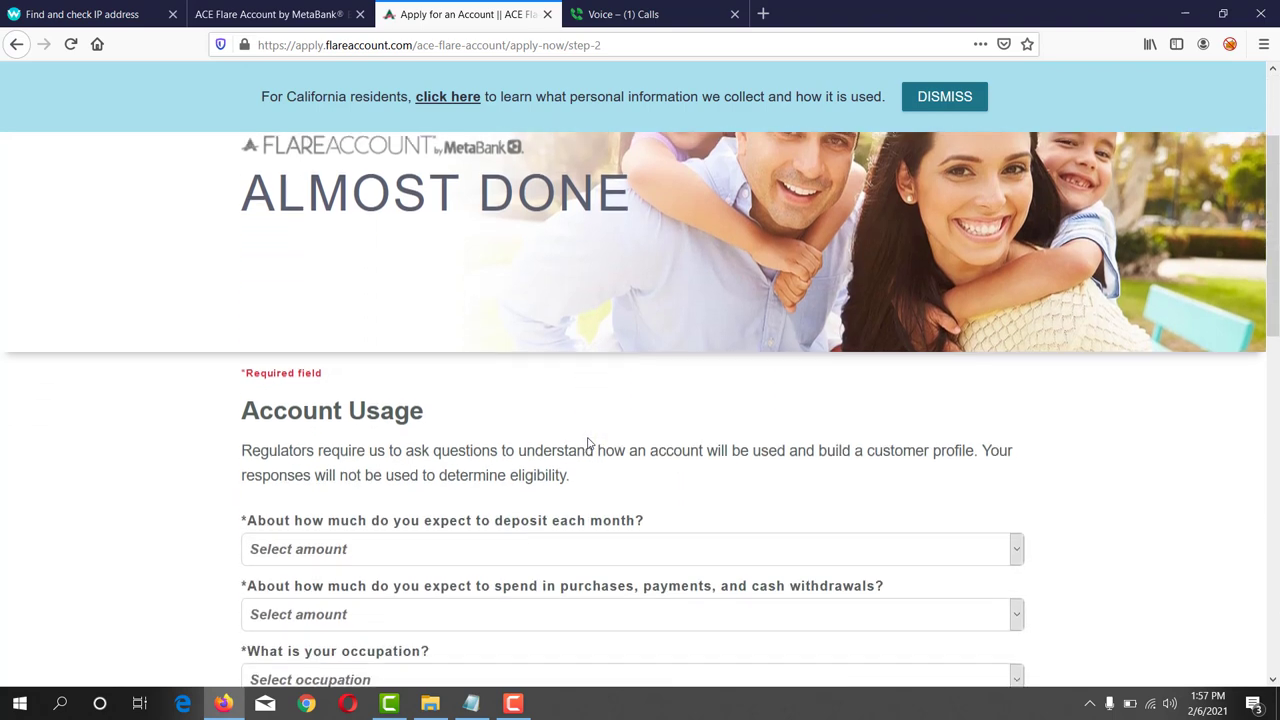
pyautogui.scroll(-2, 589, 444)
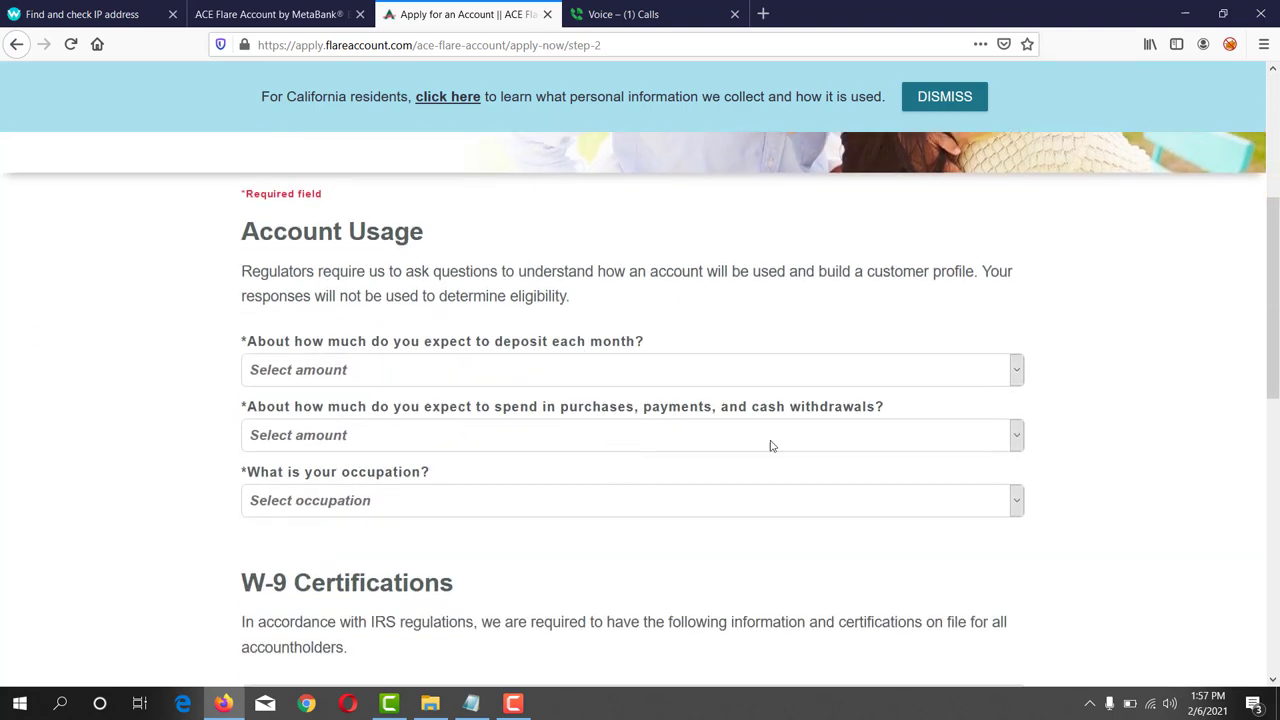
pyautogui.click(247, 347)
pyautogui.moveTo(251, 348); pyautogui.dragTo(647, 345)
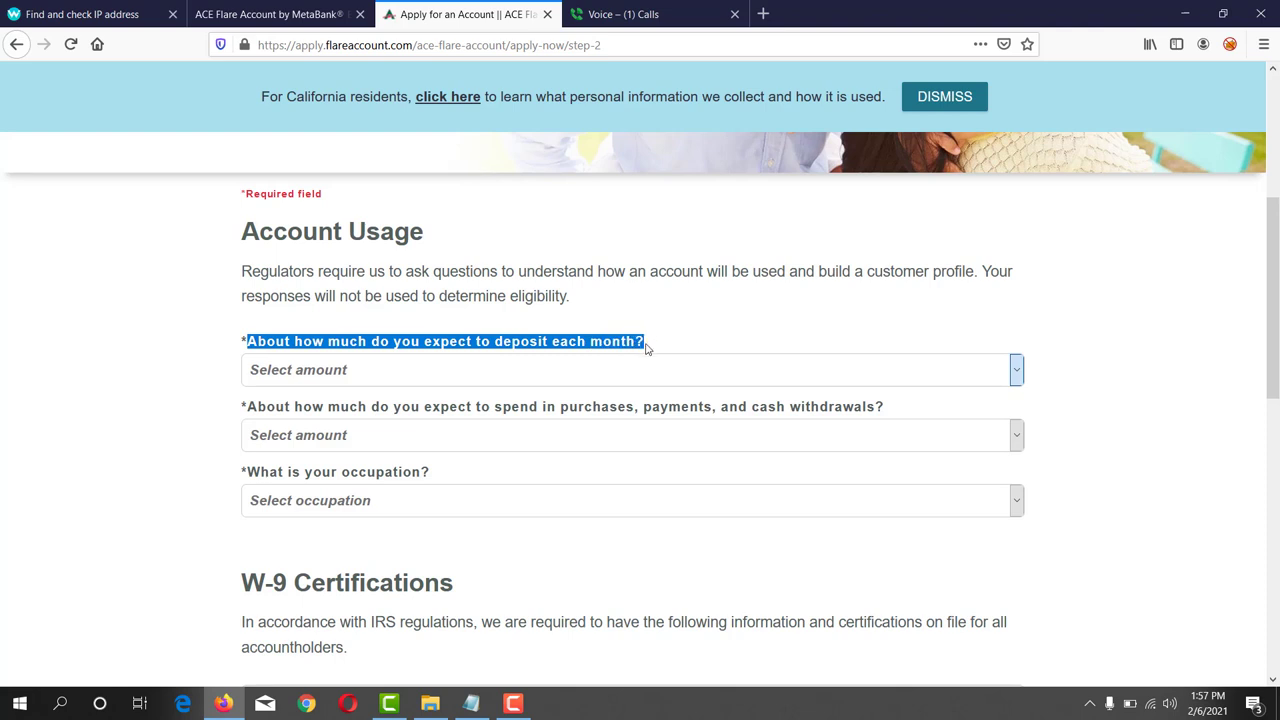
pyautogui.click(615, 374)
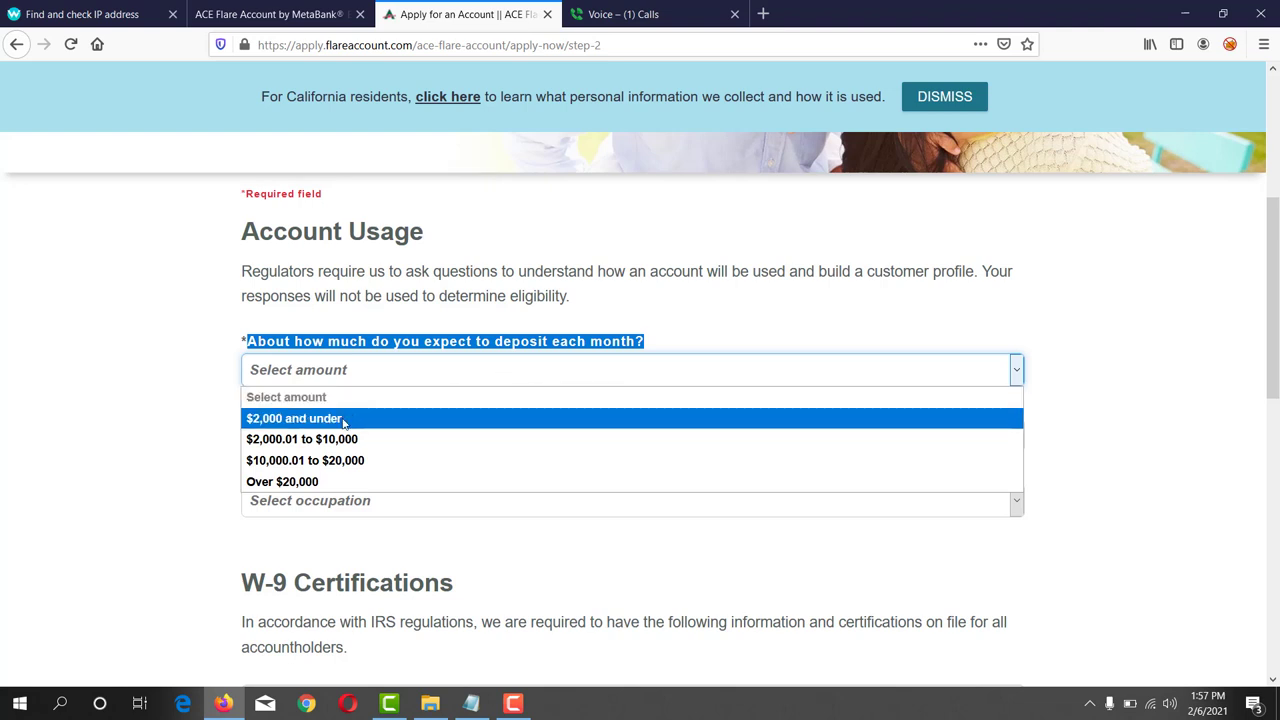
pyautogui.click(343, 419)
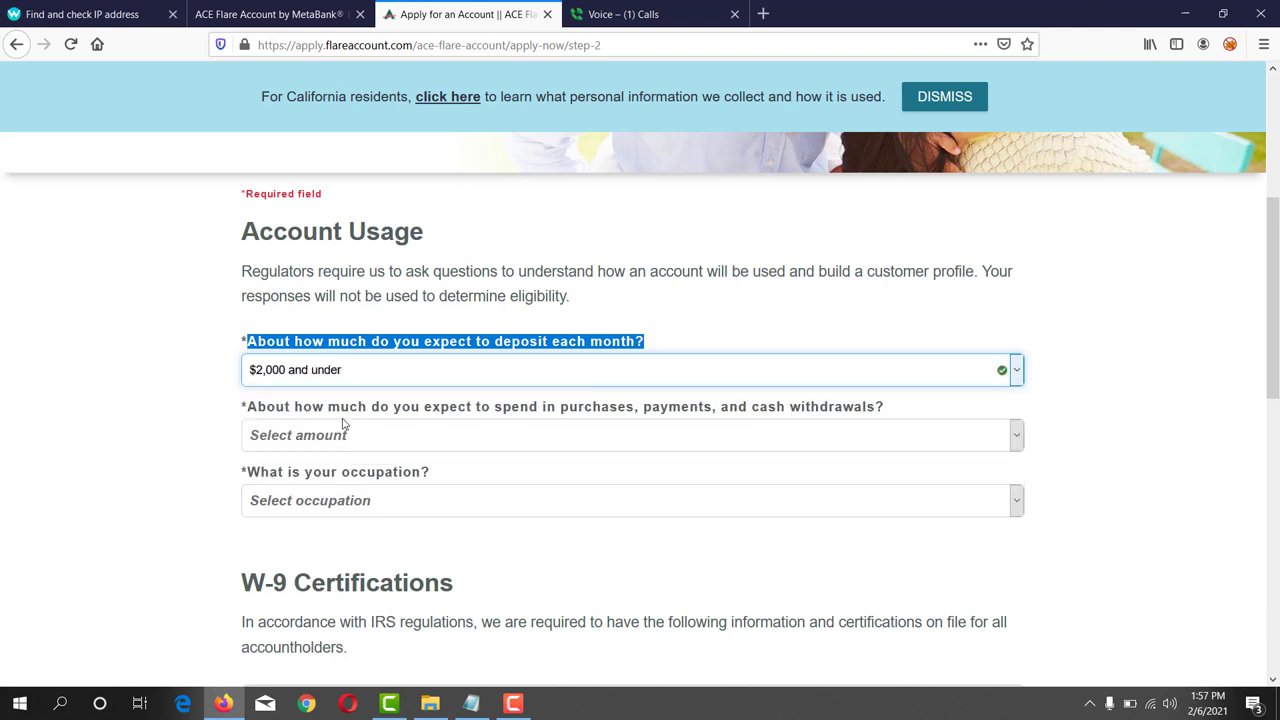
pyautogui.moveTo(249, 412); pyautogui.dragTo(380, 408)
pyautogui.moveTo(432, 408); pyautogui.dragTo(892, 421)
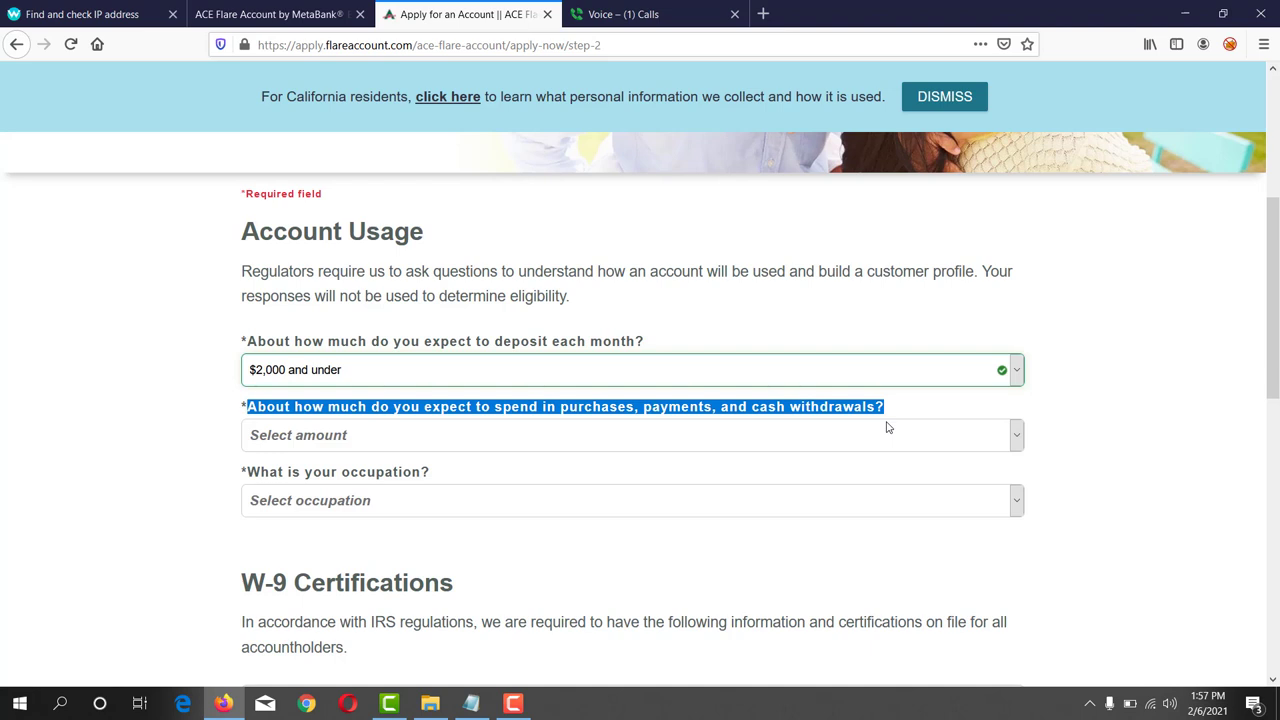
pyautogui.click(545, 435)
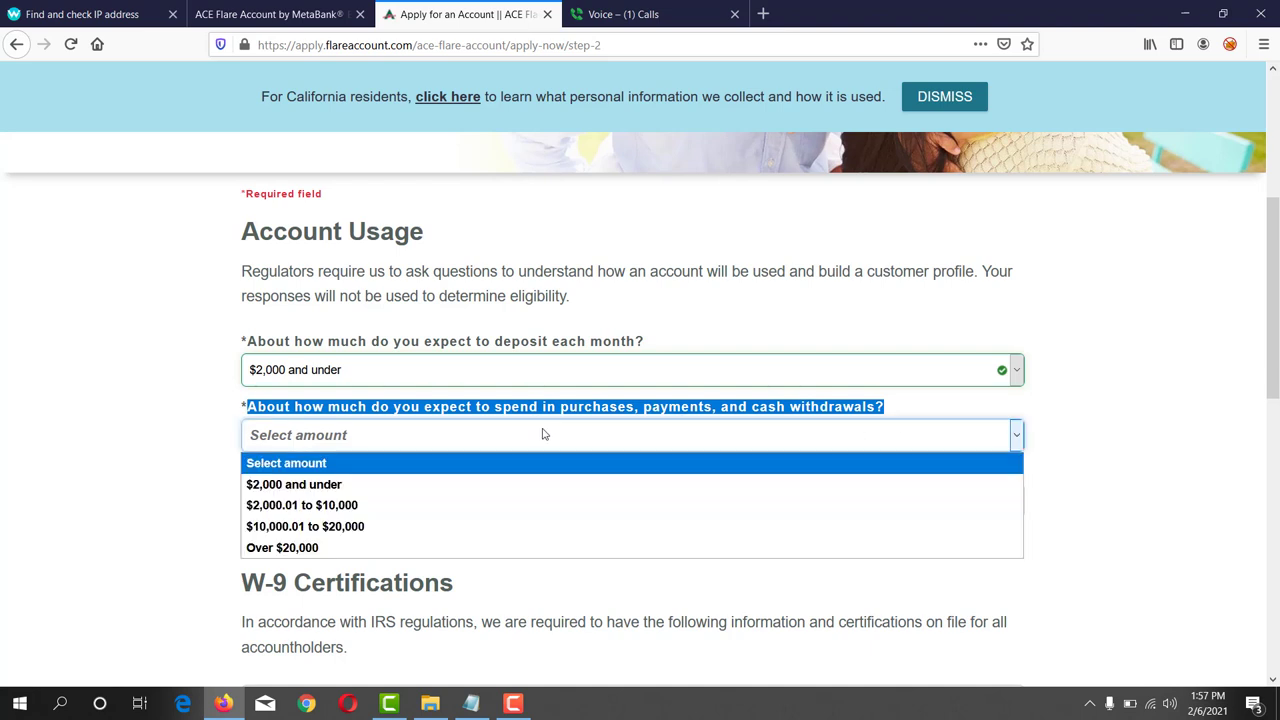
pyautogui.click(348, 486)
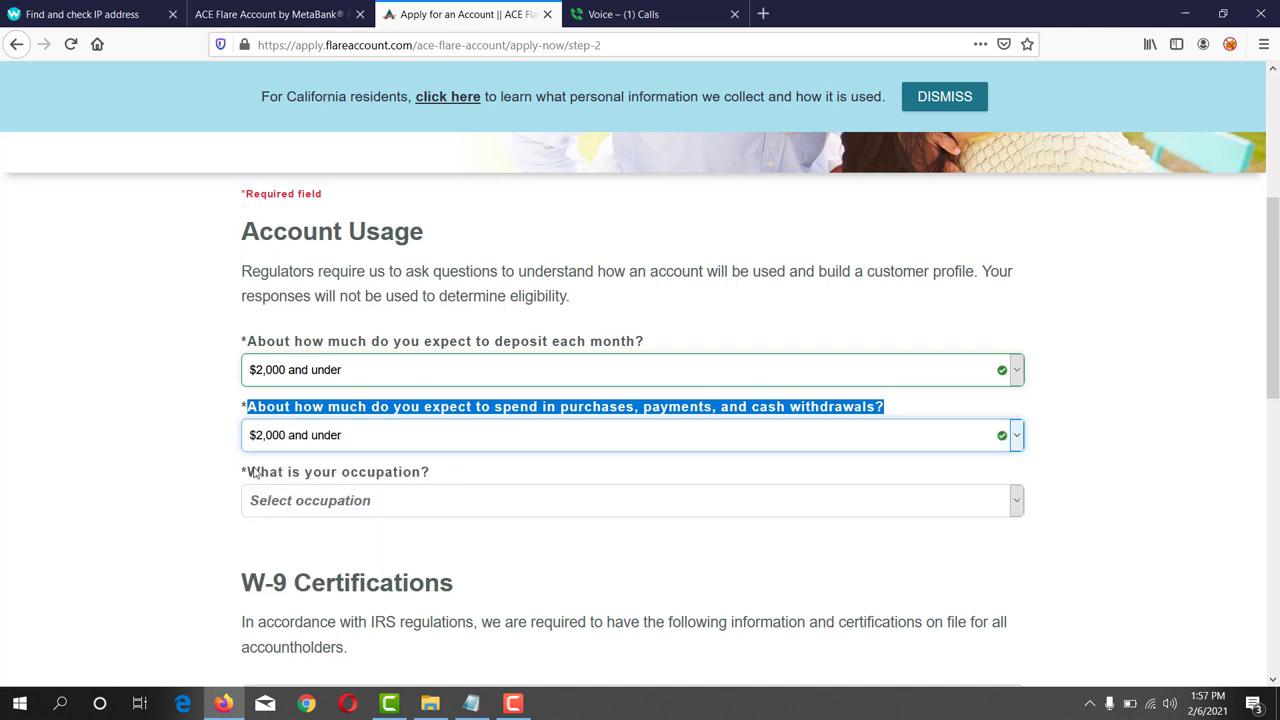
# - Select Health Care as the occupation
pyautogui.scroll(-2, 194, 457)
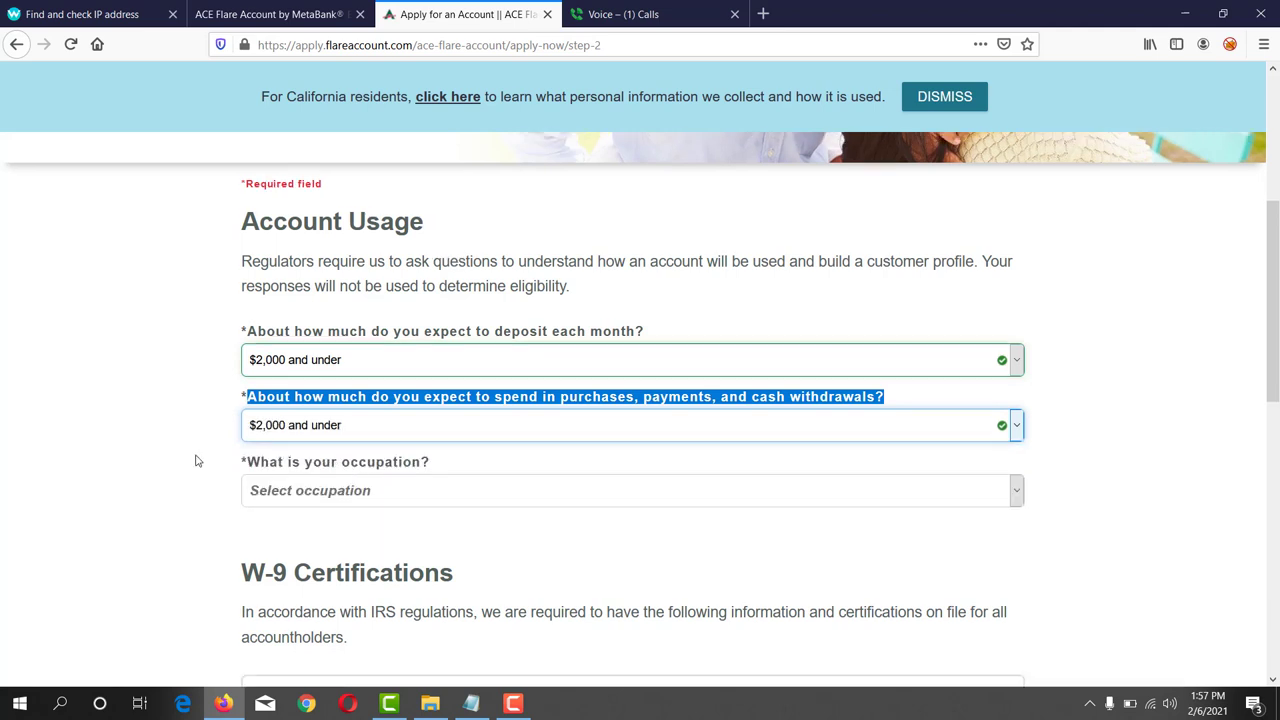
pyautogui.moveTo(250, 386); pyautogui.dragTo(427, 388)
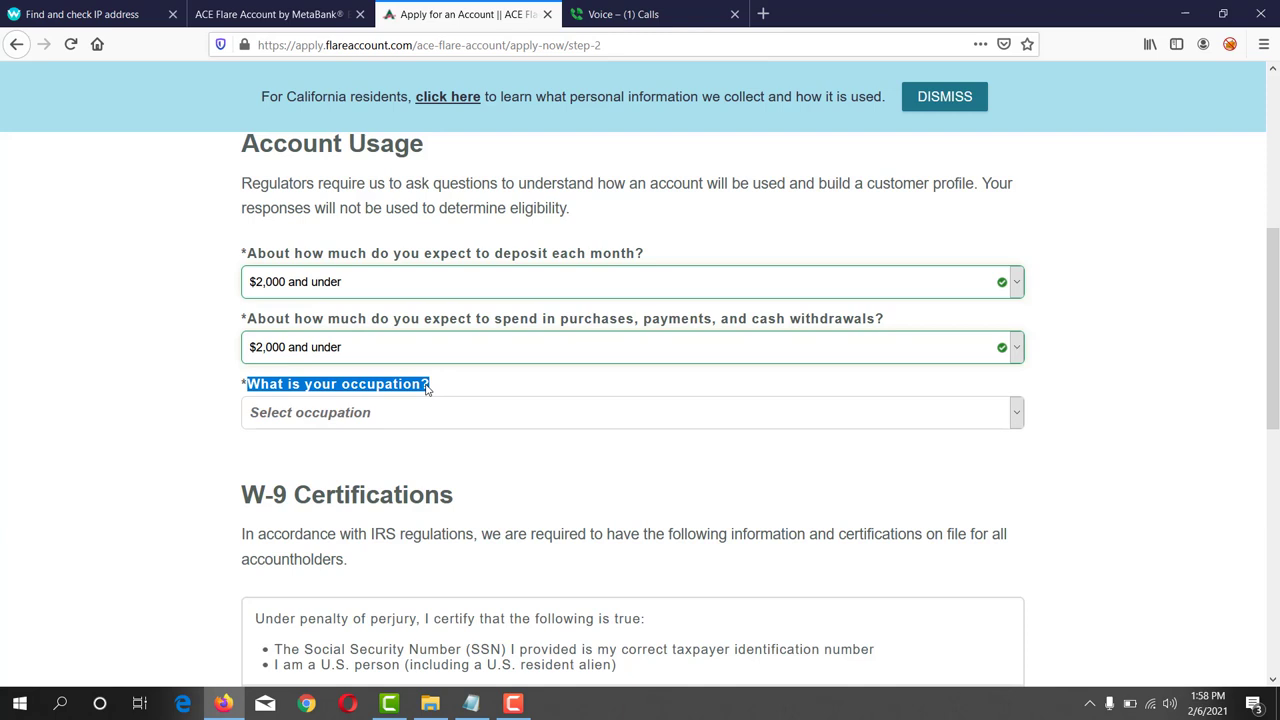
pyautogui.click(433, 399)
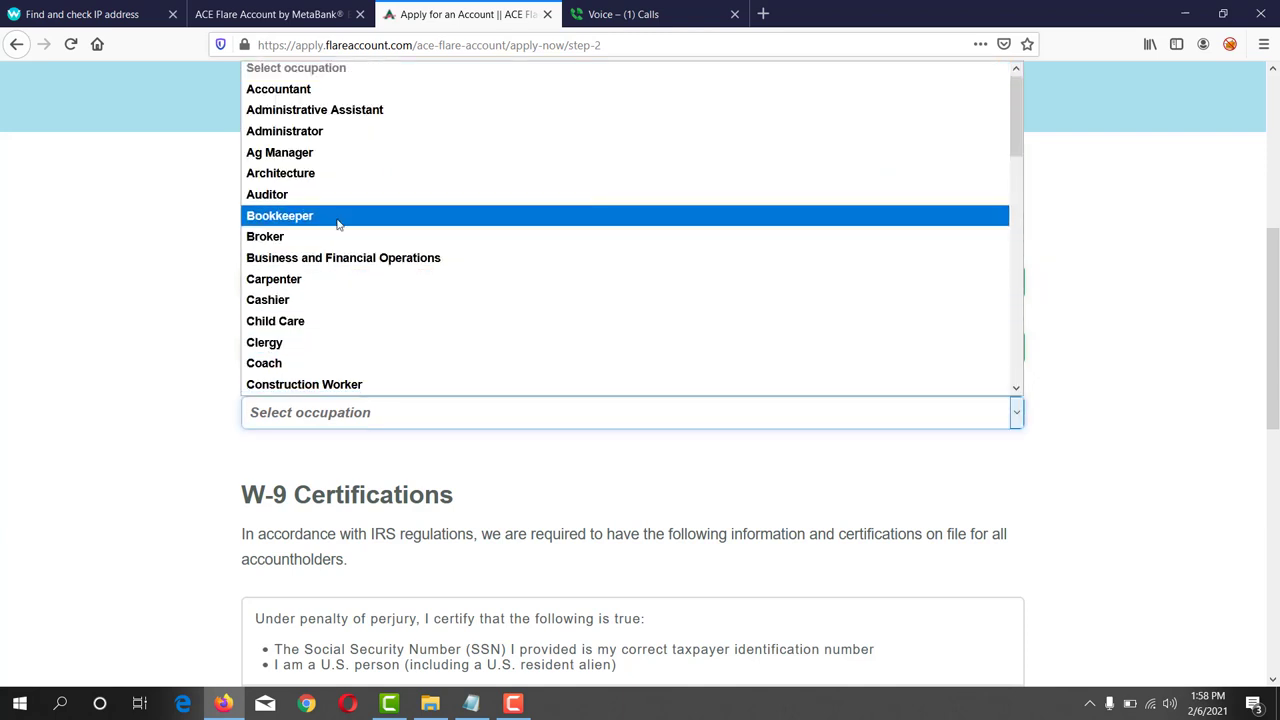
pyautogui.scroll(-1, 345, 235)
pyautogui.scroll(-6, 355, 250)
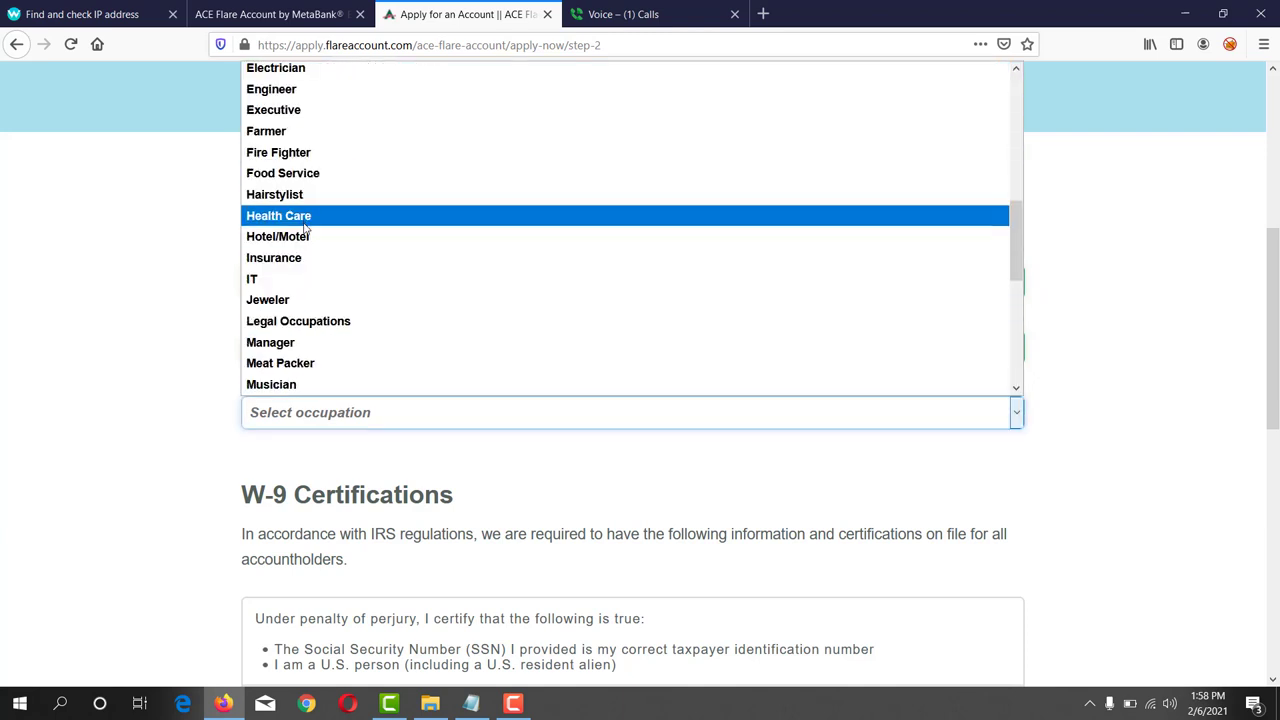
pyautogui.click(305, 224)
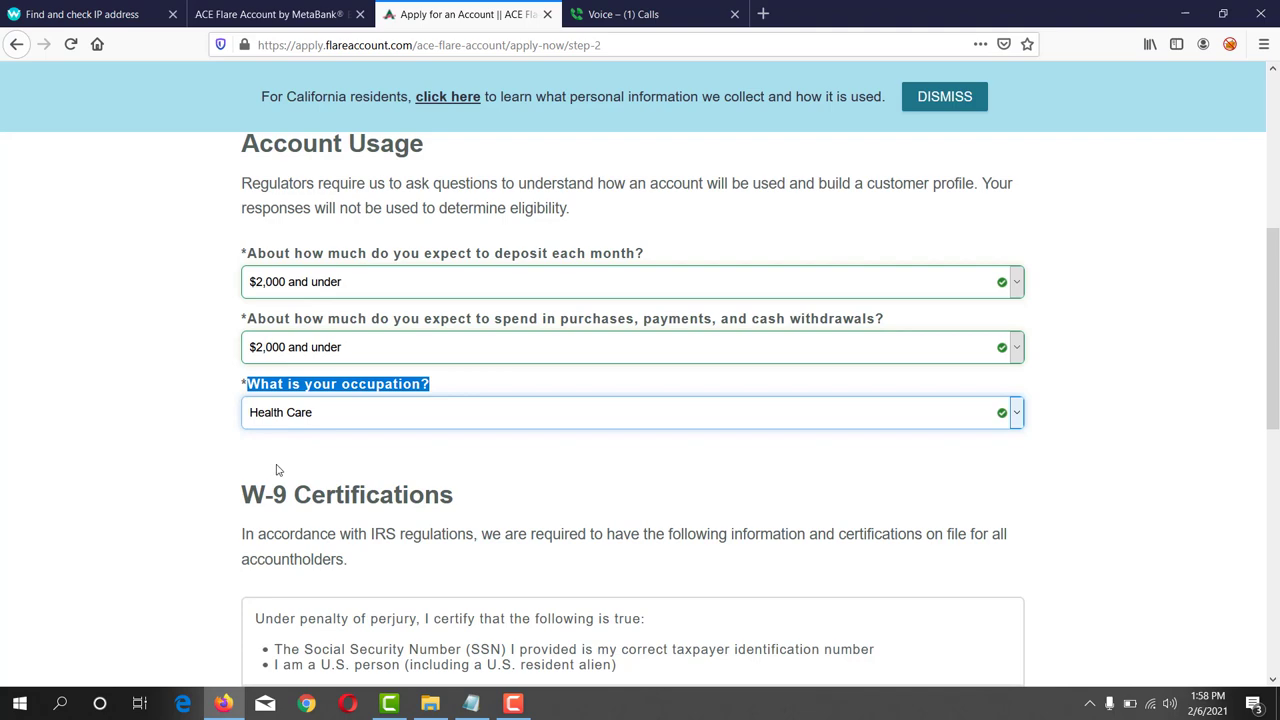
pyautogui.scroll(-5, 278, 470)
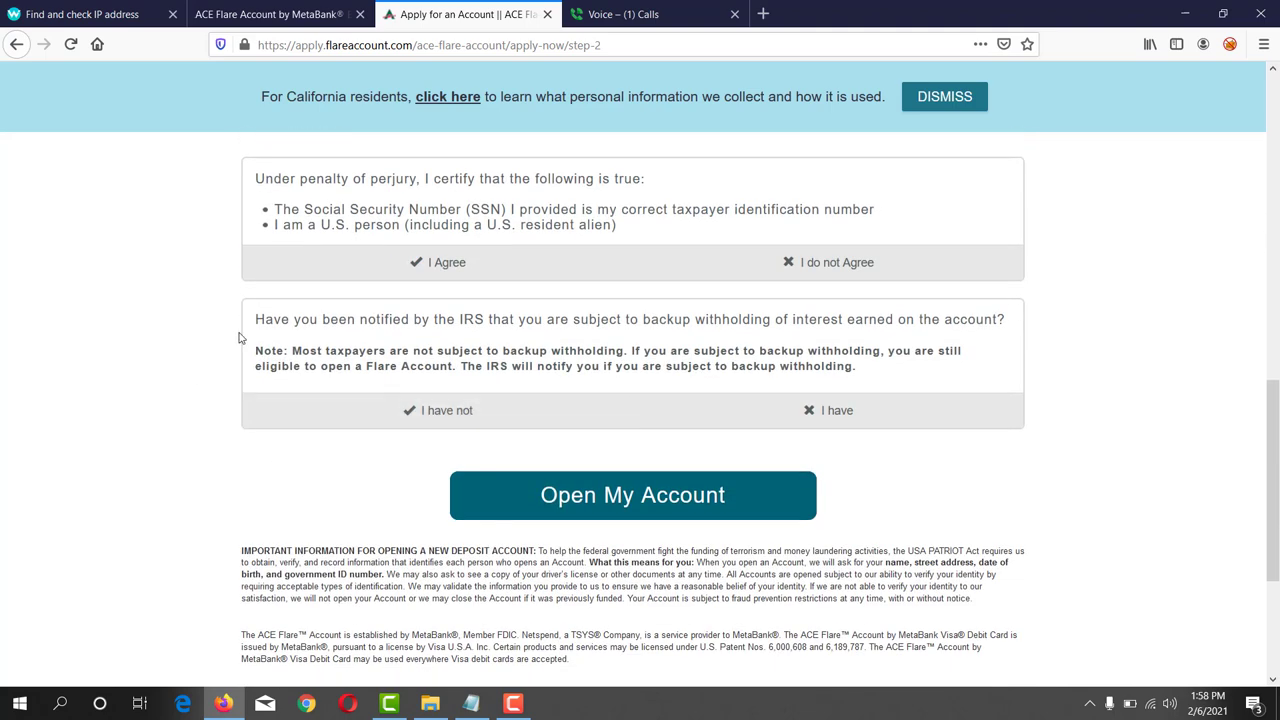
# - Certify the SSN statement, answer 'I have not' to IRS backup withholding, and submit the application
pyautogui.click(372, 262)
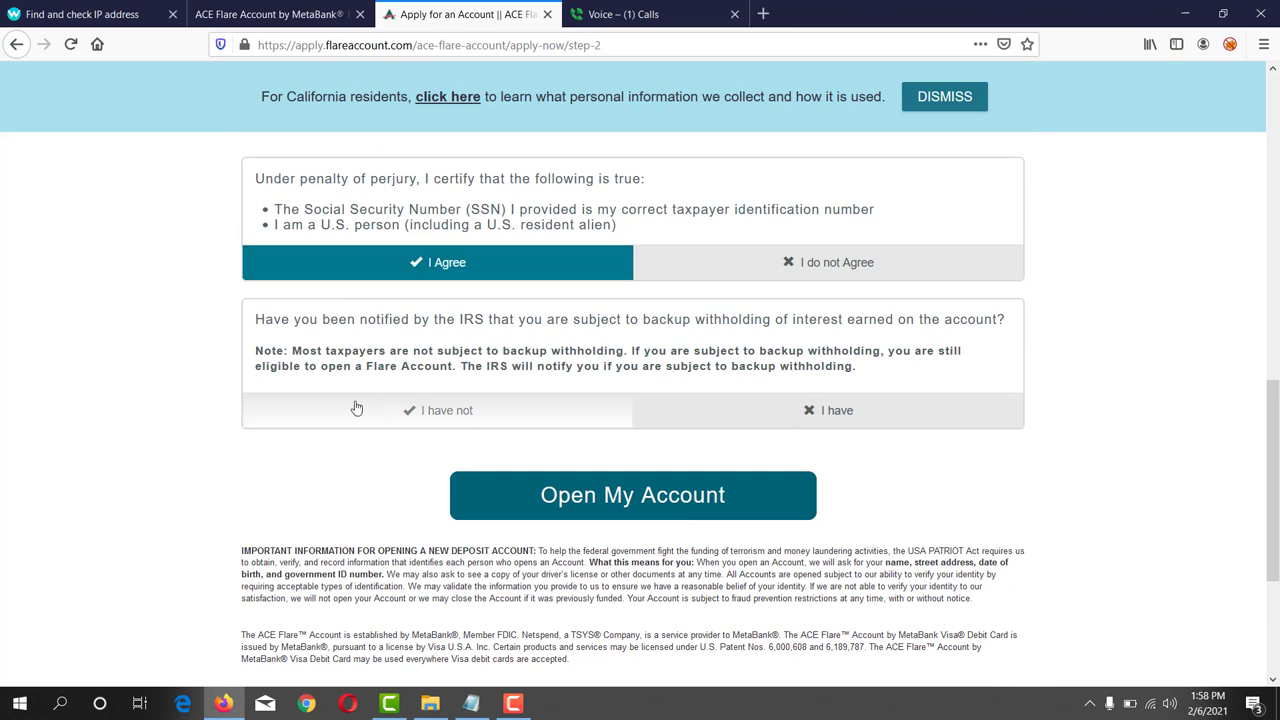
pyautogui.click(446, 417)
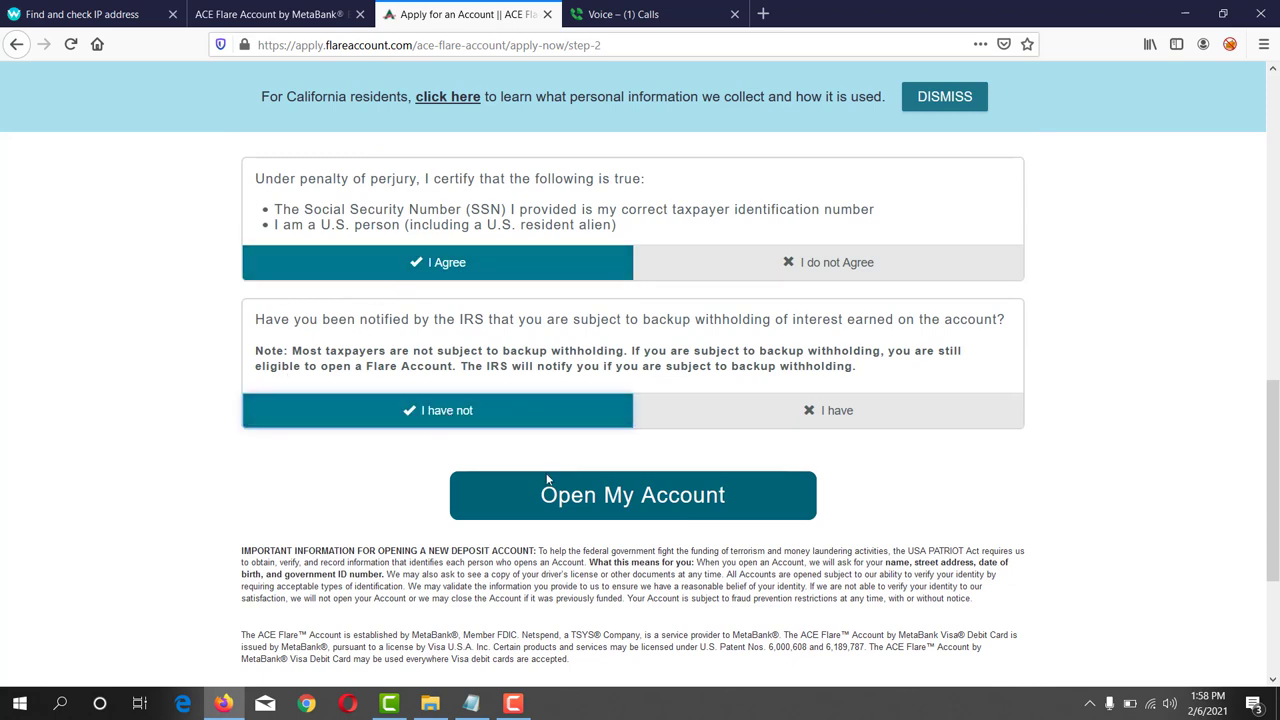
pyautogui.click(660, 504)
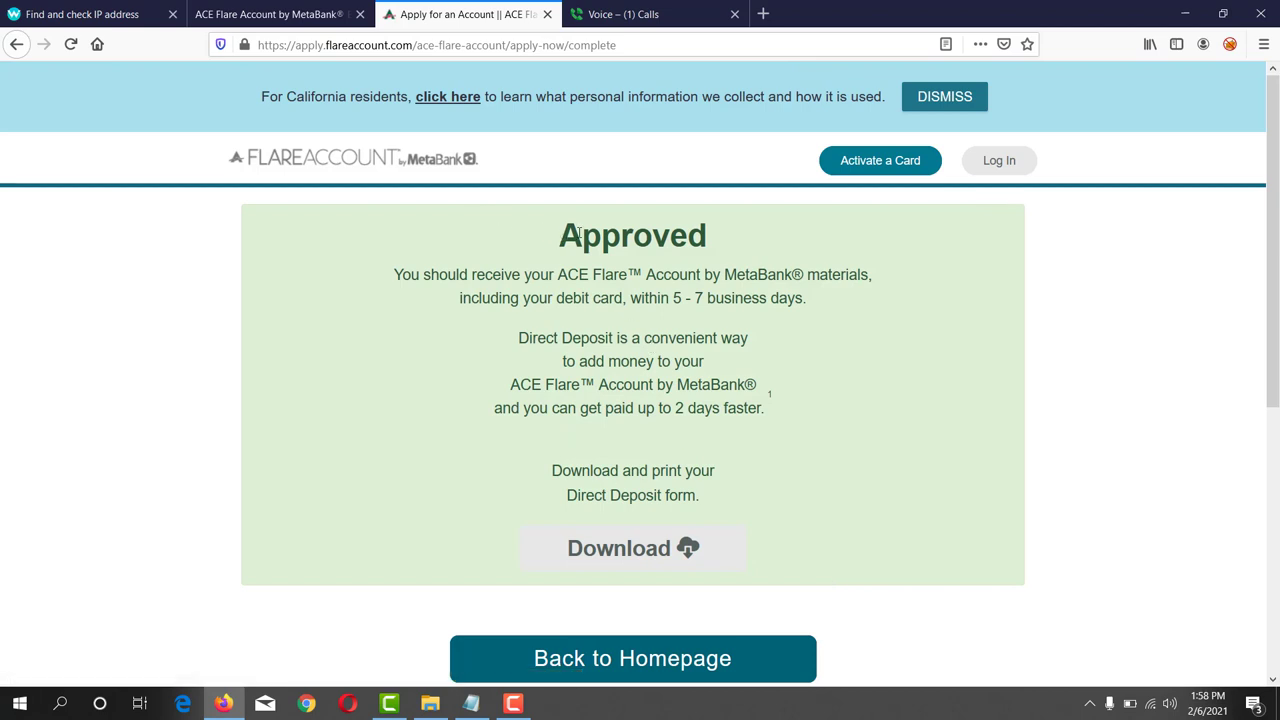
# - Review the Approved confirmation and open a new browser tab
pyautogui.moveTo(578, 233); pyautogui.dragTo(712, 236)
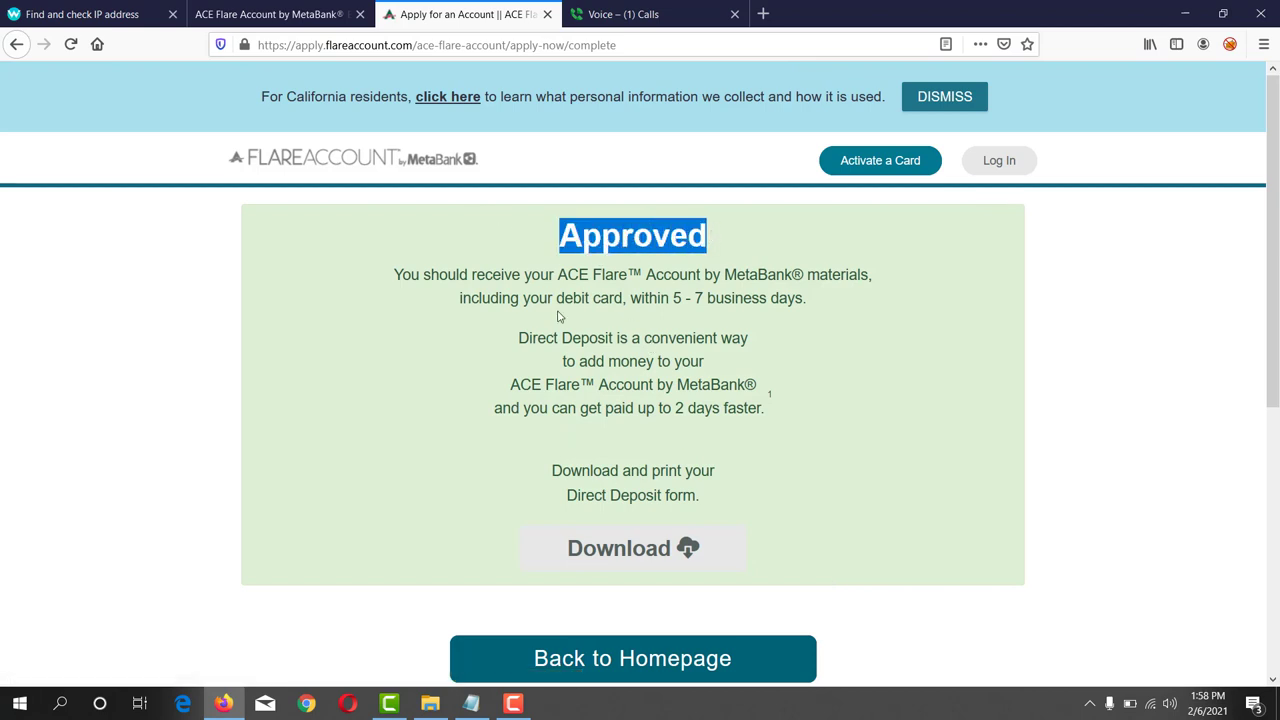
pyautogui.moveTo(393, 275); pyautogui.dragTo(797, 275)
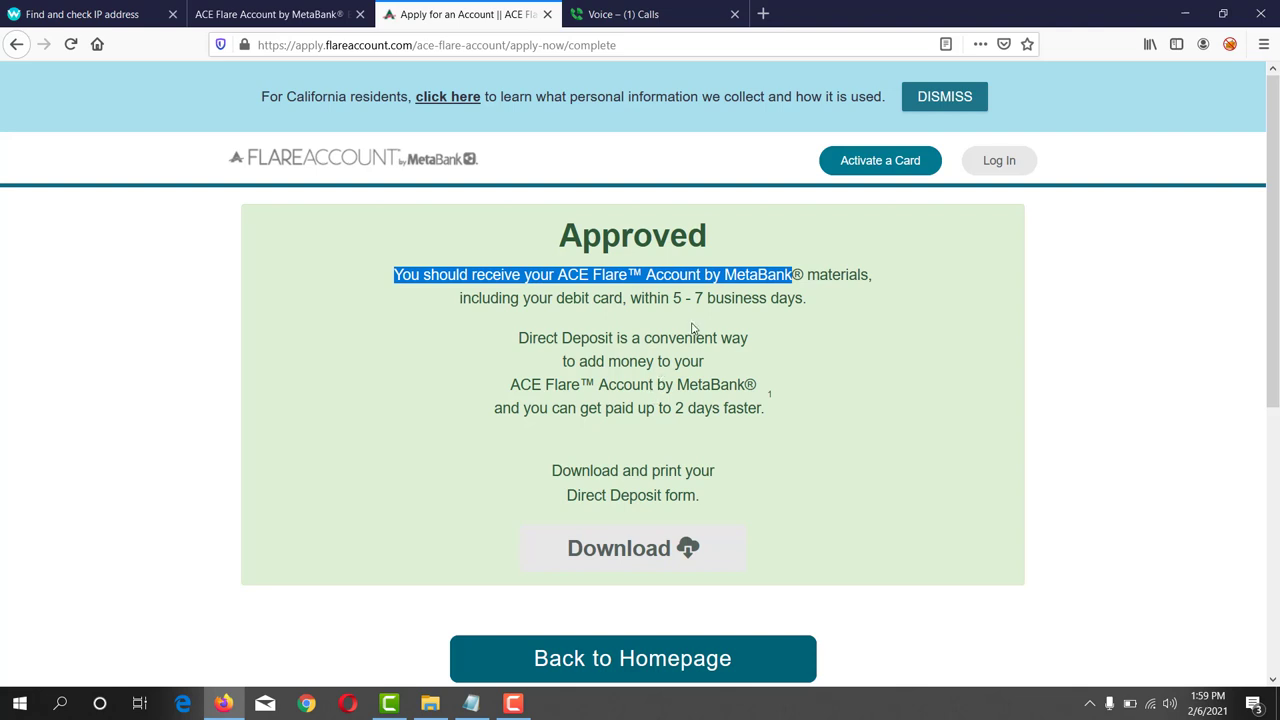
pyautogui.click(763, 14)
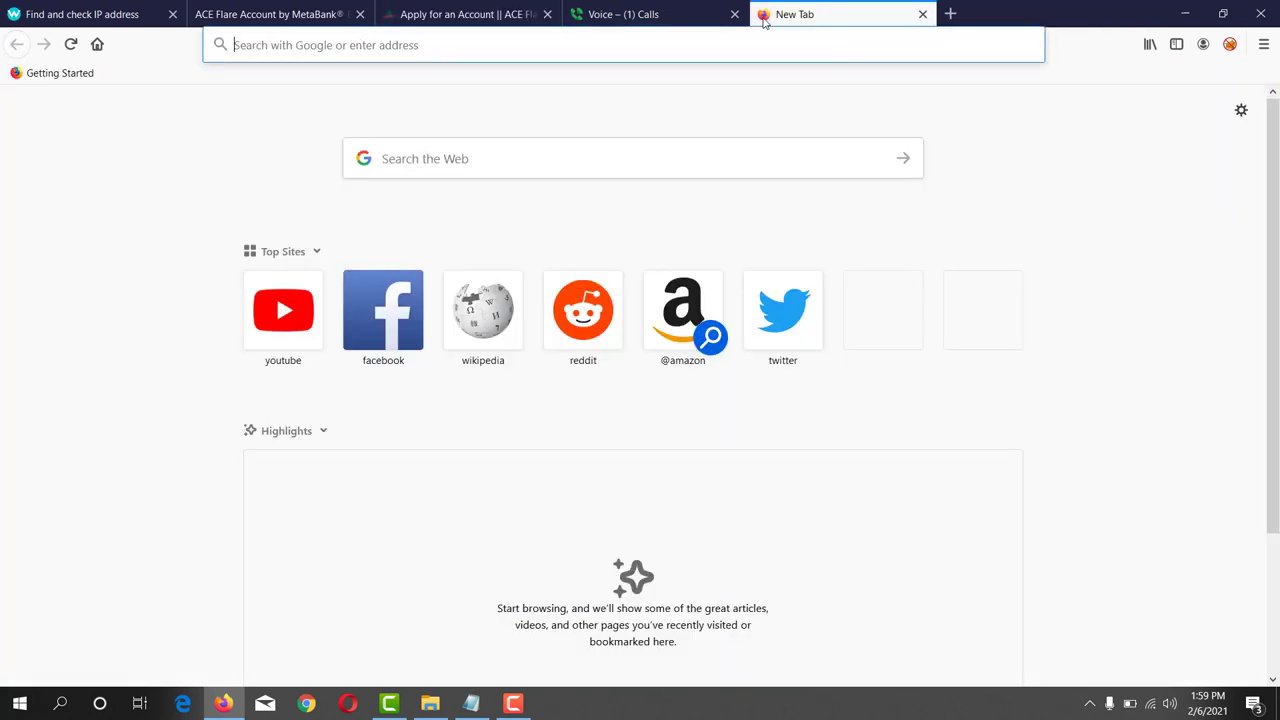
# - Go to gmail.com, open the 'Your Flare Account Materials are on the way' email and follow its registration link
pyautogui.write('gmail')
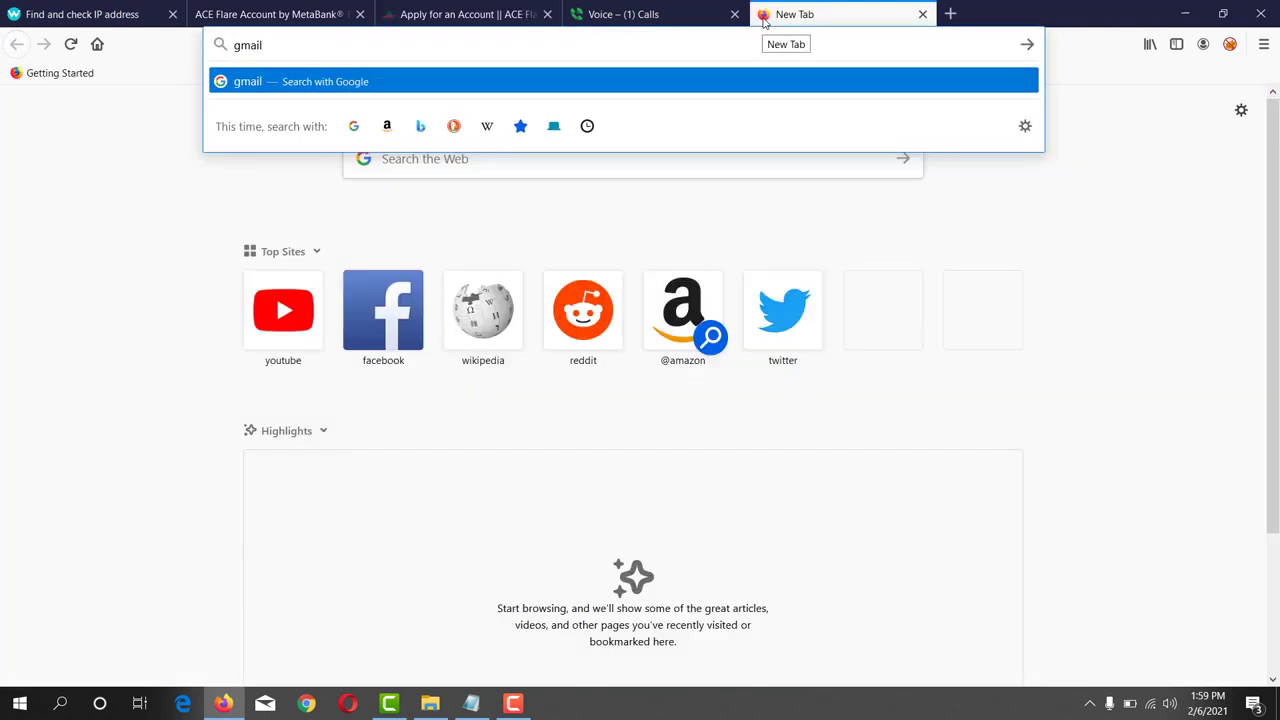
pyautogui.write('.com')
pyautogui.press('Return')
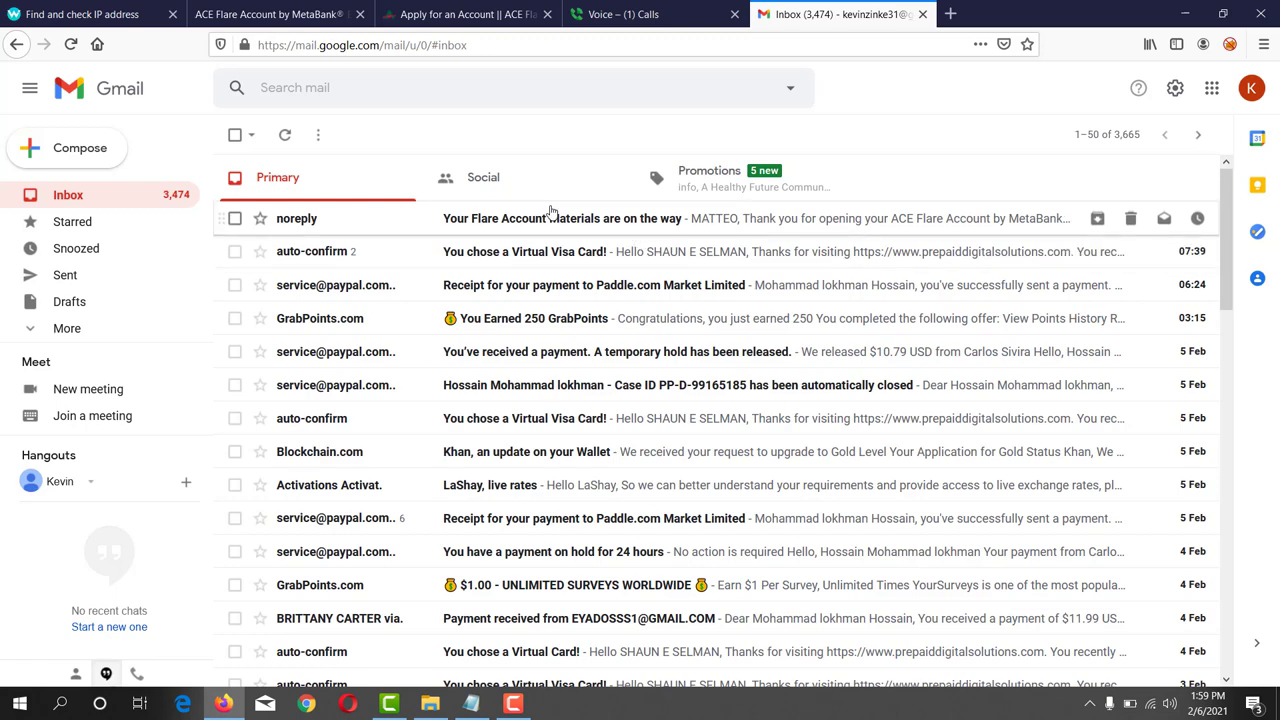
pyautogui.click(648, 231)
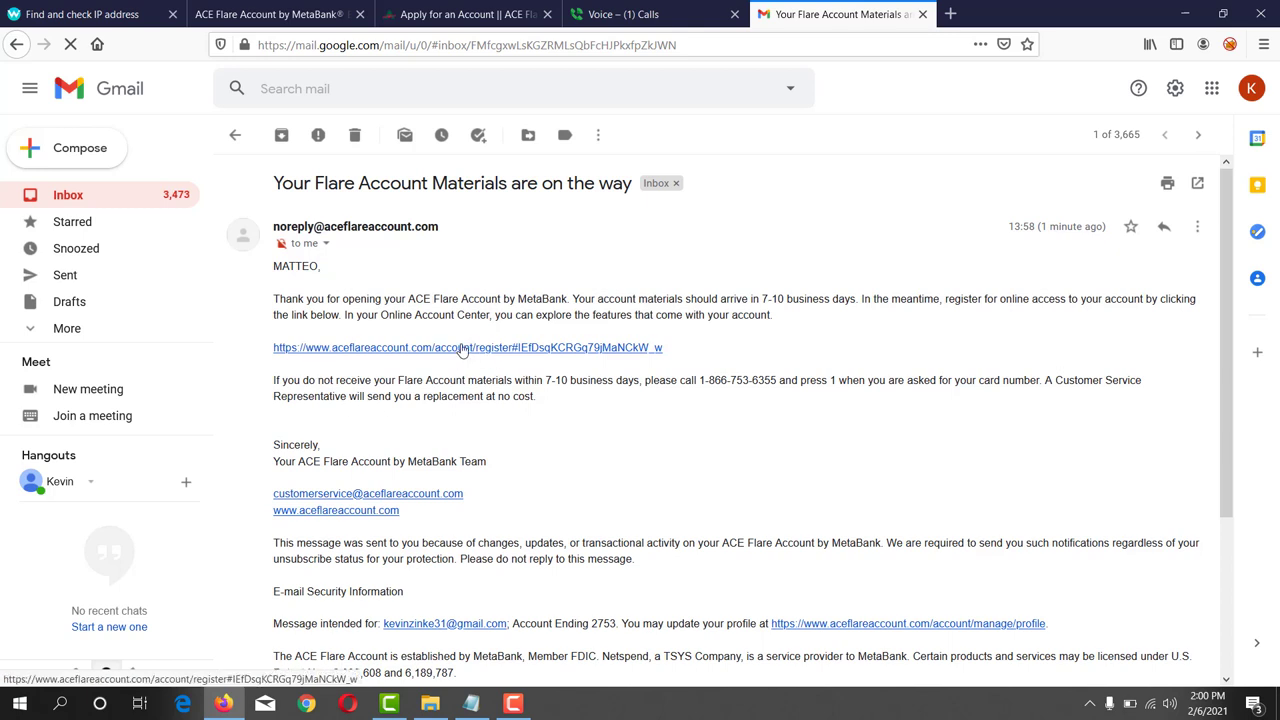
pyautogui.click(462, 350)
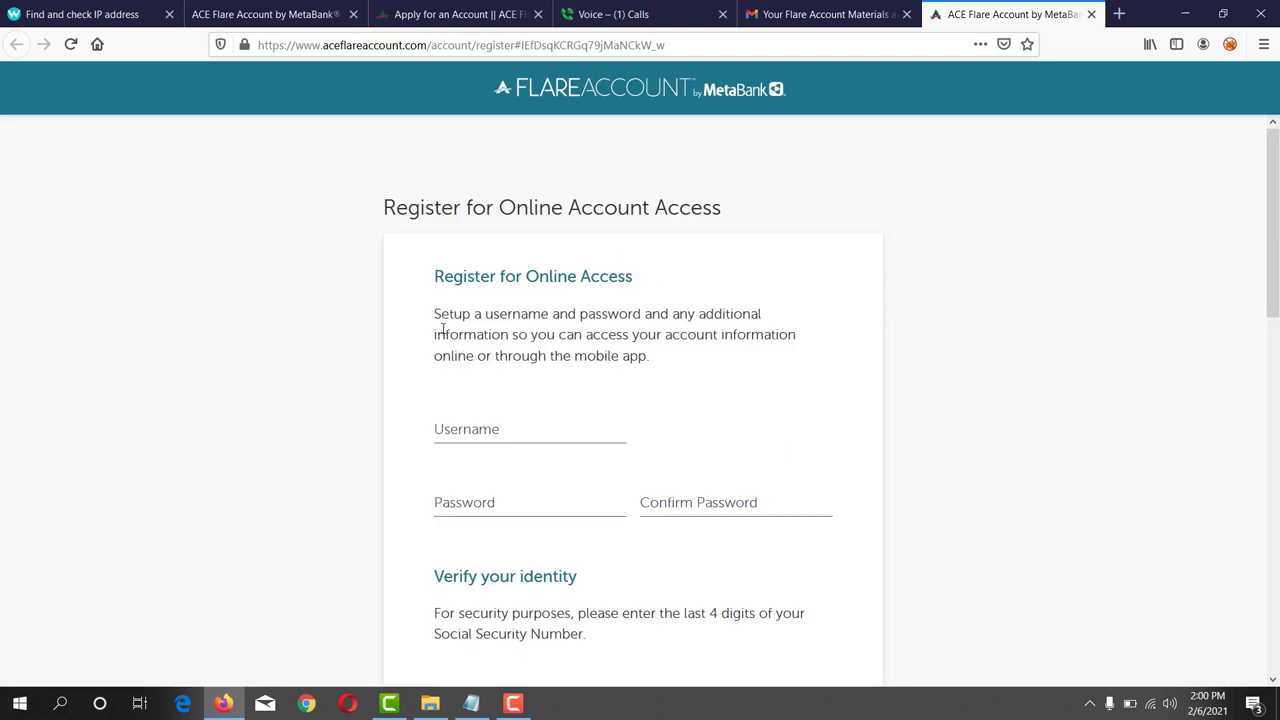
# - Enter a username, then type the account password and its confirmation
pyautogui.moveTo(433, 277); pyautogui.dragTo(631, 279)
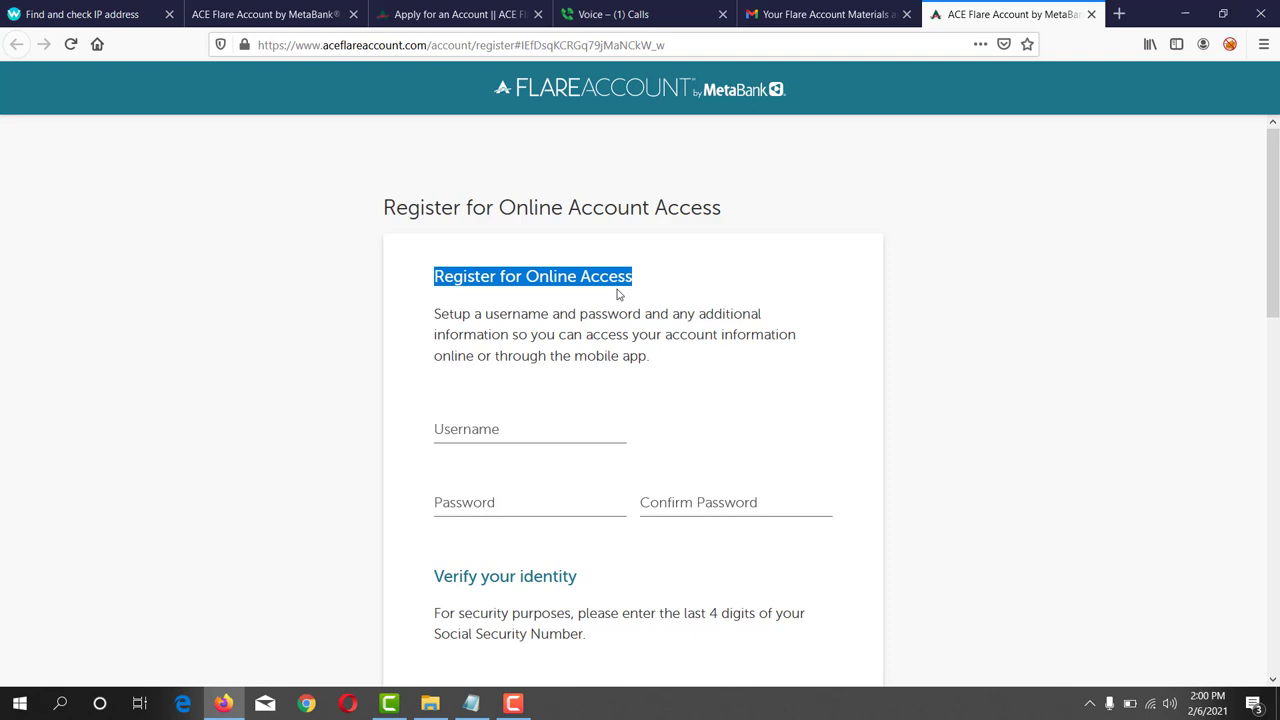
pyautogui.scroll(-2, 590, 320)
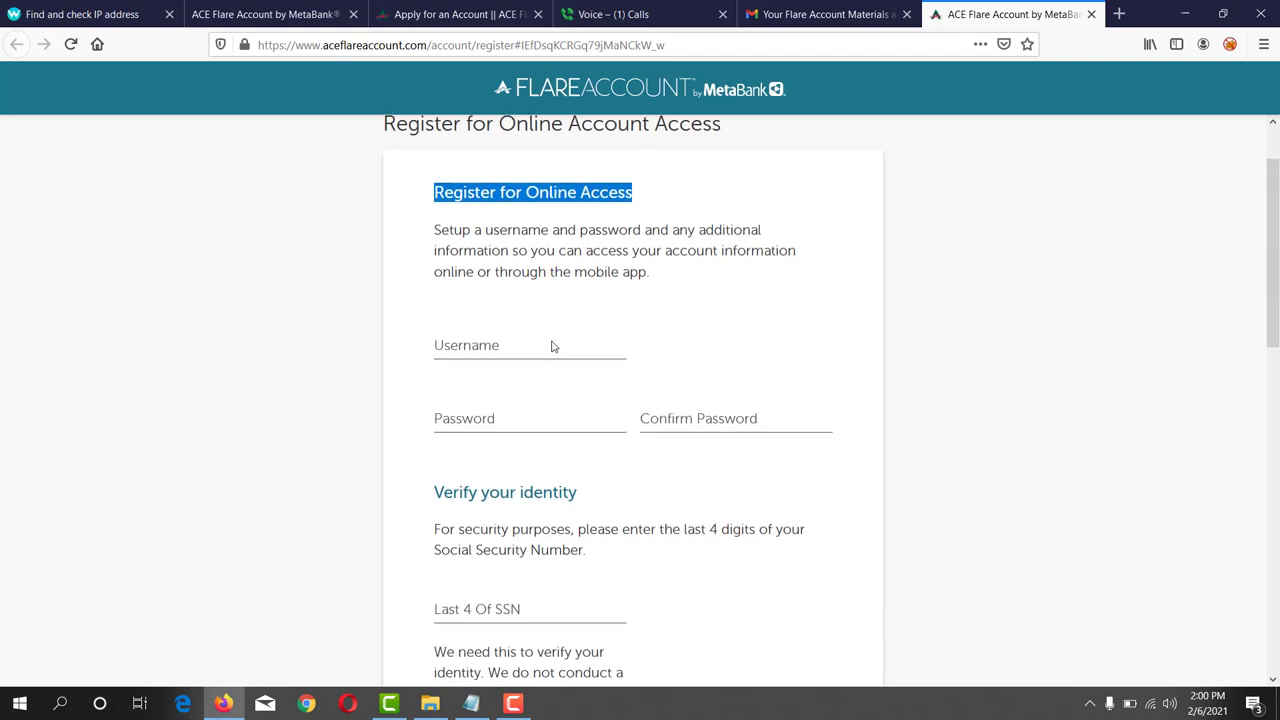
pyautogui.click(481, 344)
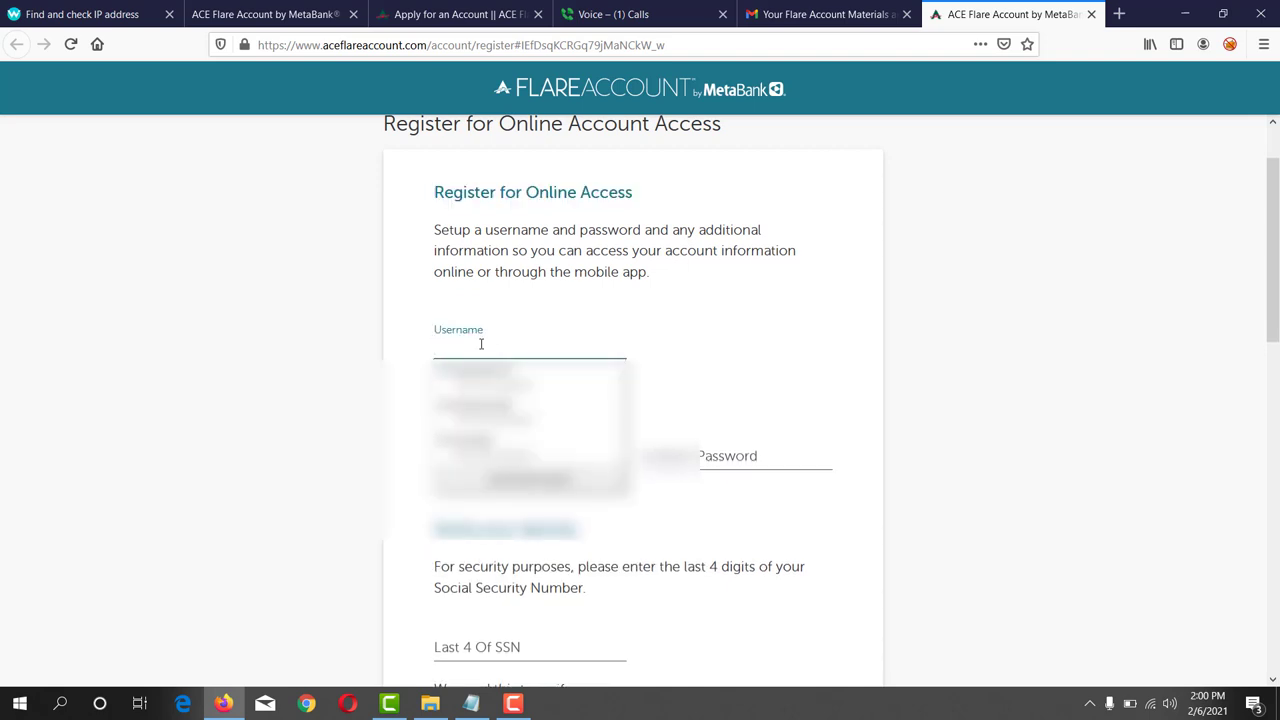
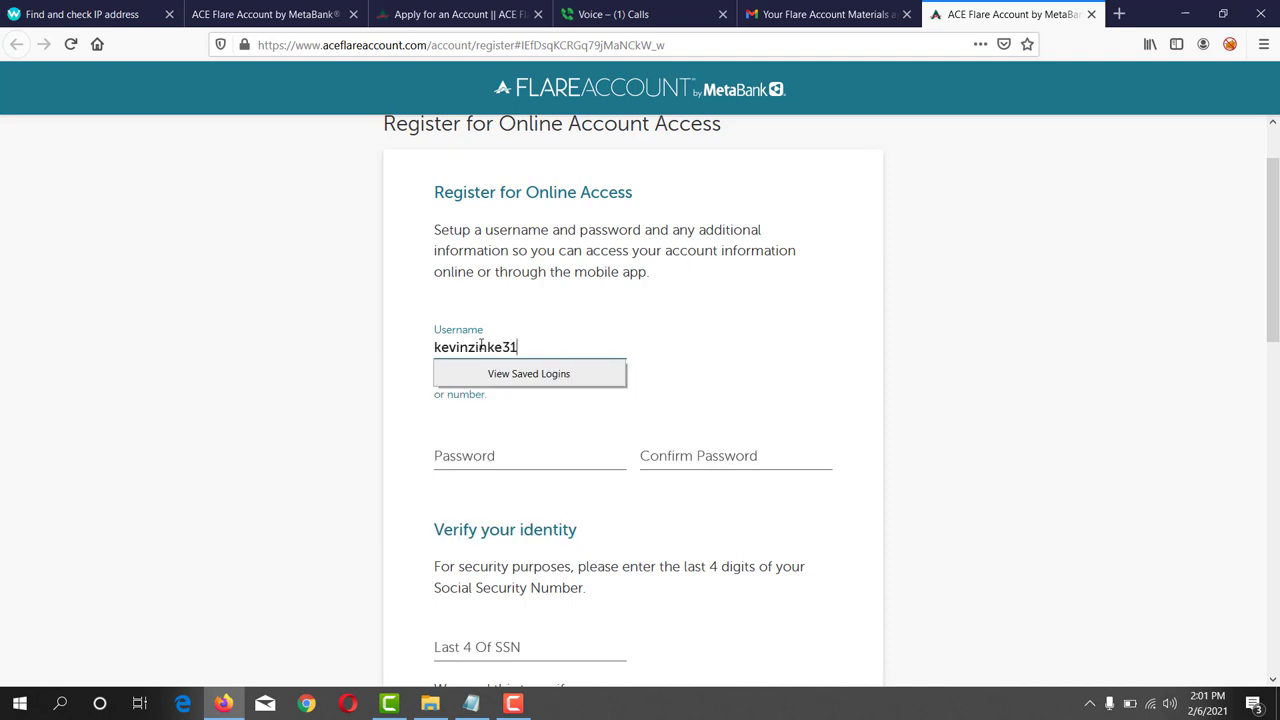
pyautogui.click(495, 455)
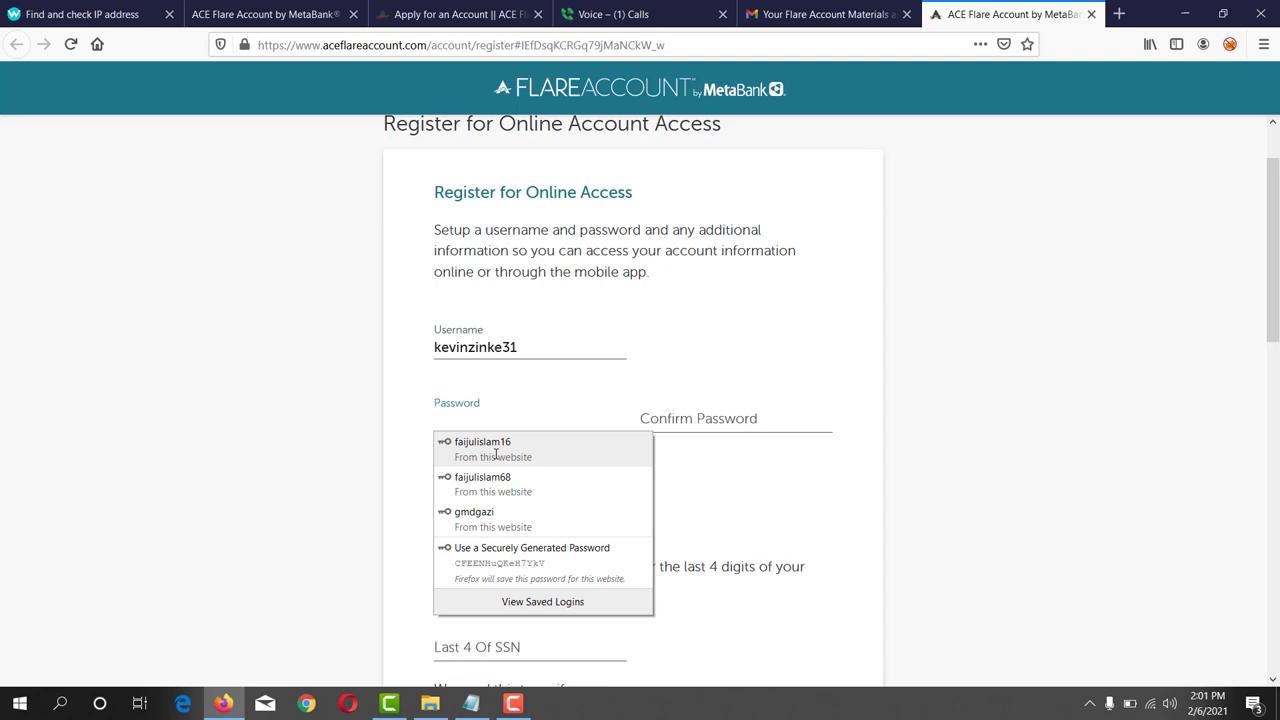
pyautogui.write('•••••')
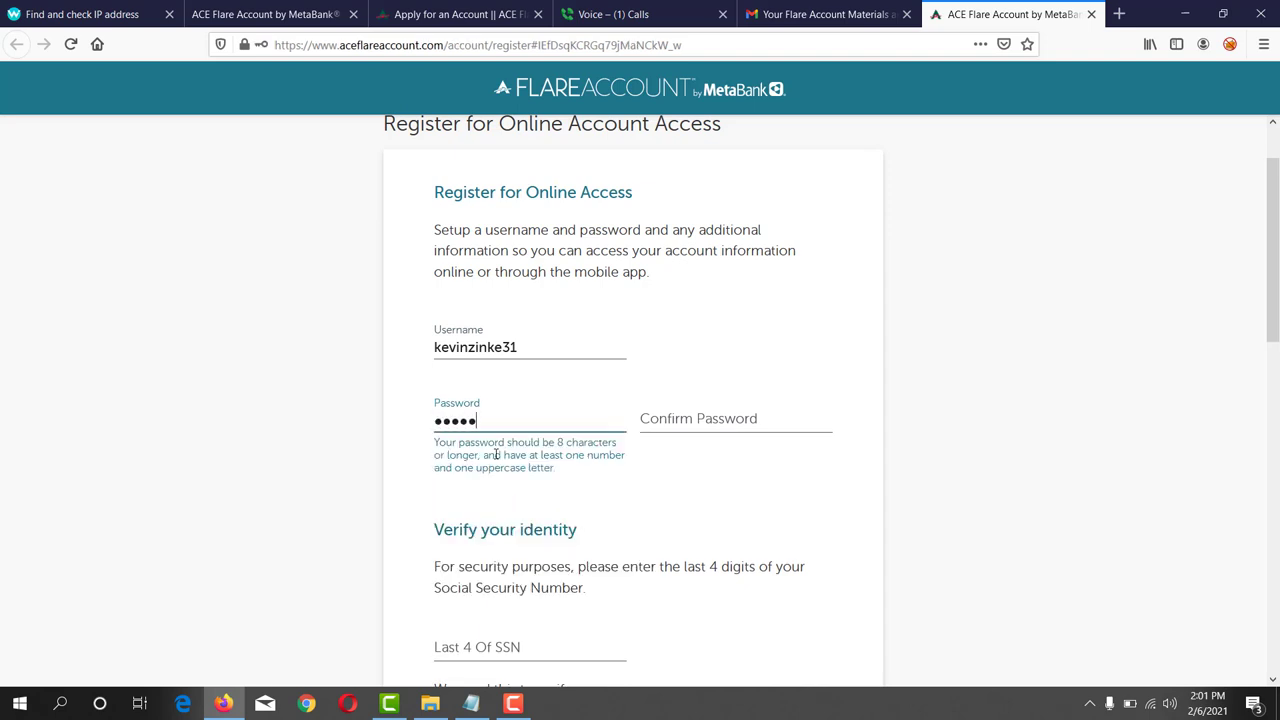
pyautogui.write('••••••')
pyautogui.click(695, 418)
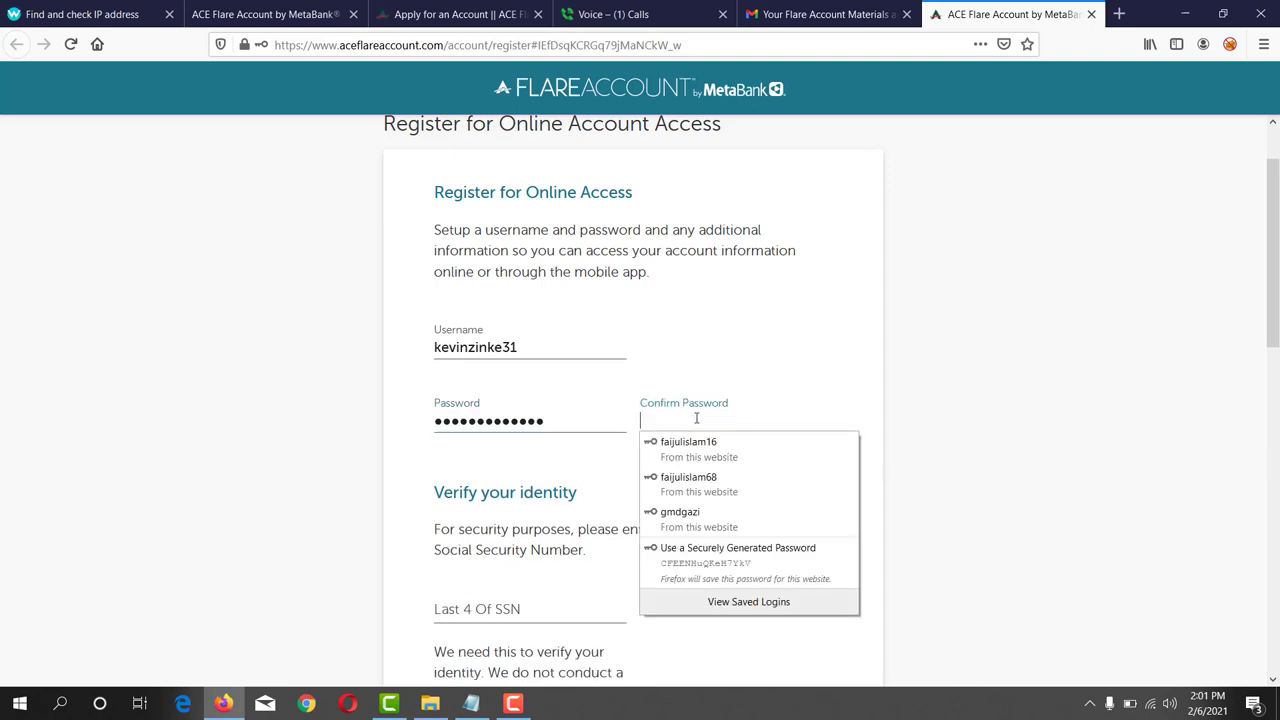
pyautogui.write('••••••')
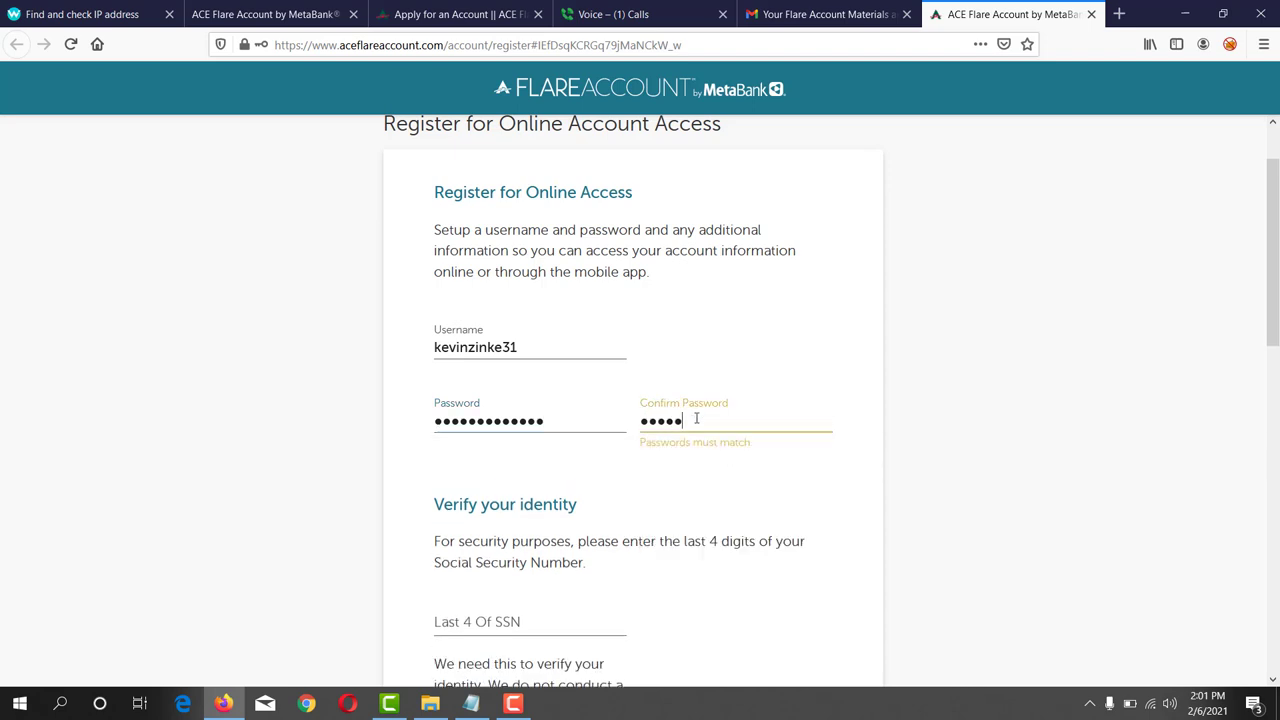
pyautogui.write('•••••••')
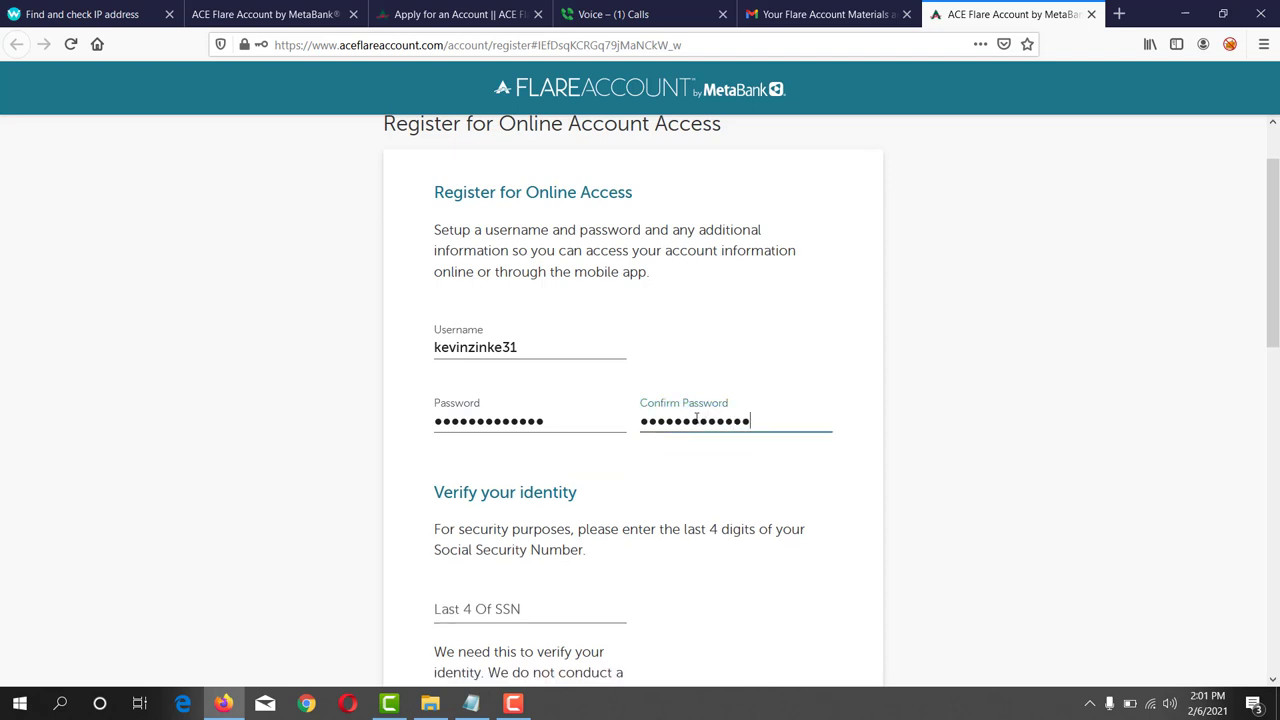
# - Enter the last four digits of the SSN to verify identity
pyautogui.scroll(-2, 586, 463)
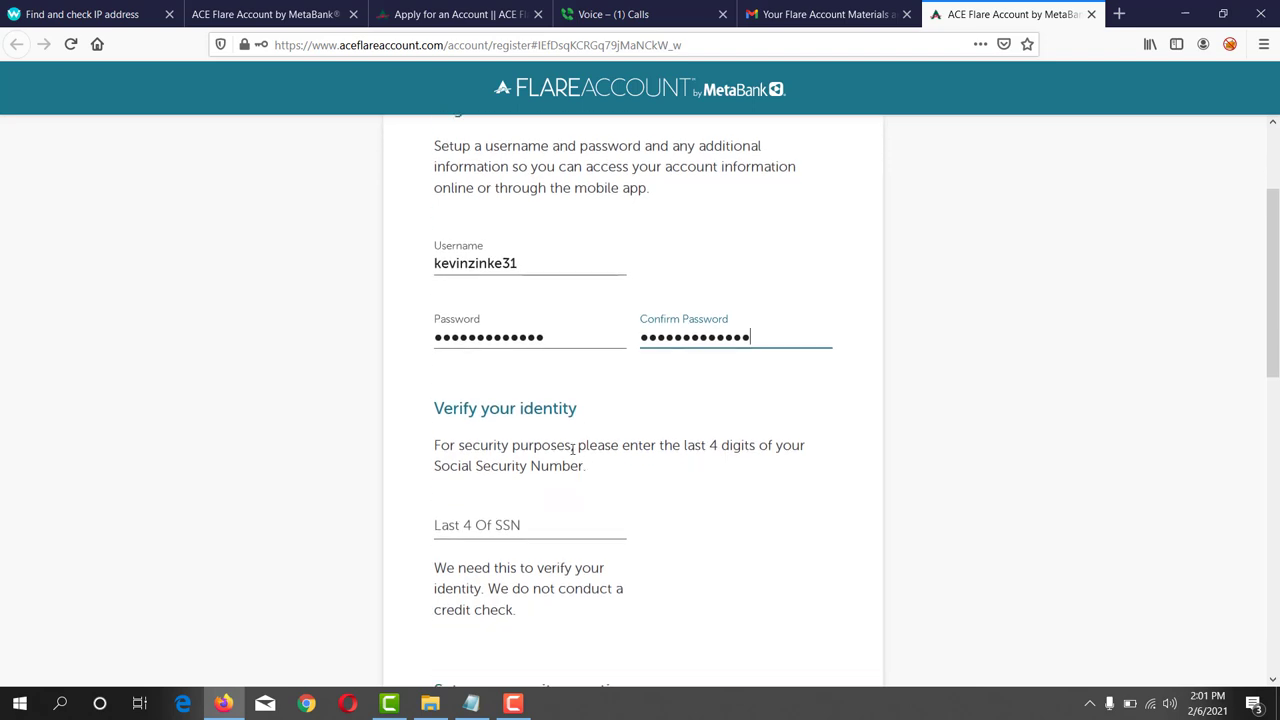
pyautogui.moveTo(425, 410); pyautogui.dragTo(580, 416)
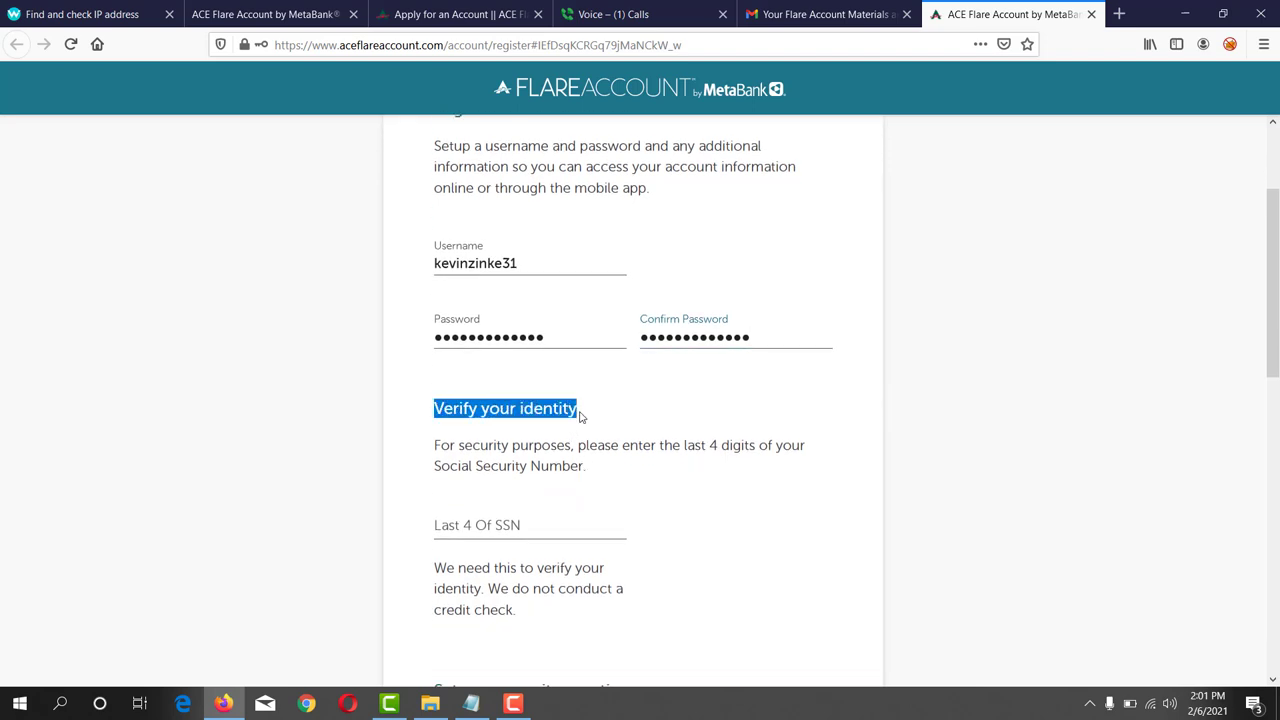
pyautogui.click(452, 505)
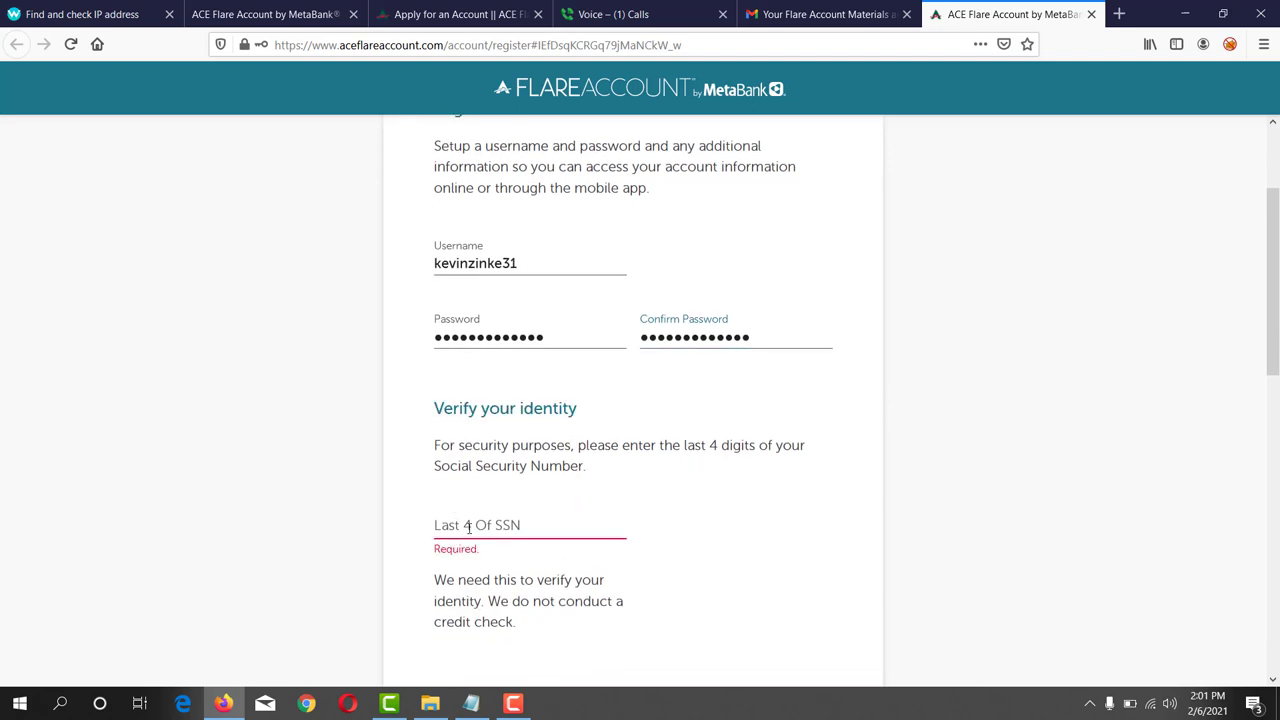
pyautogui.click(468, 525)
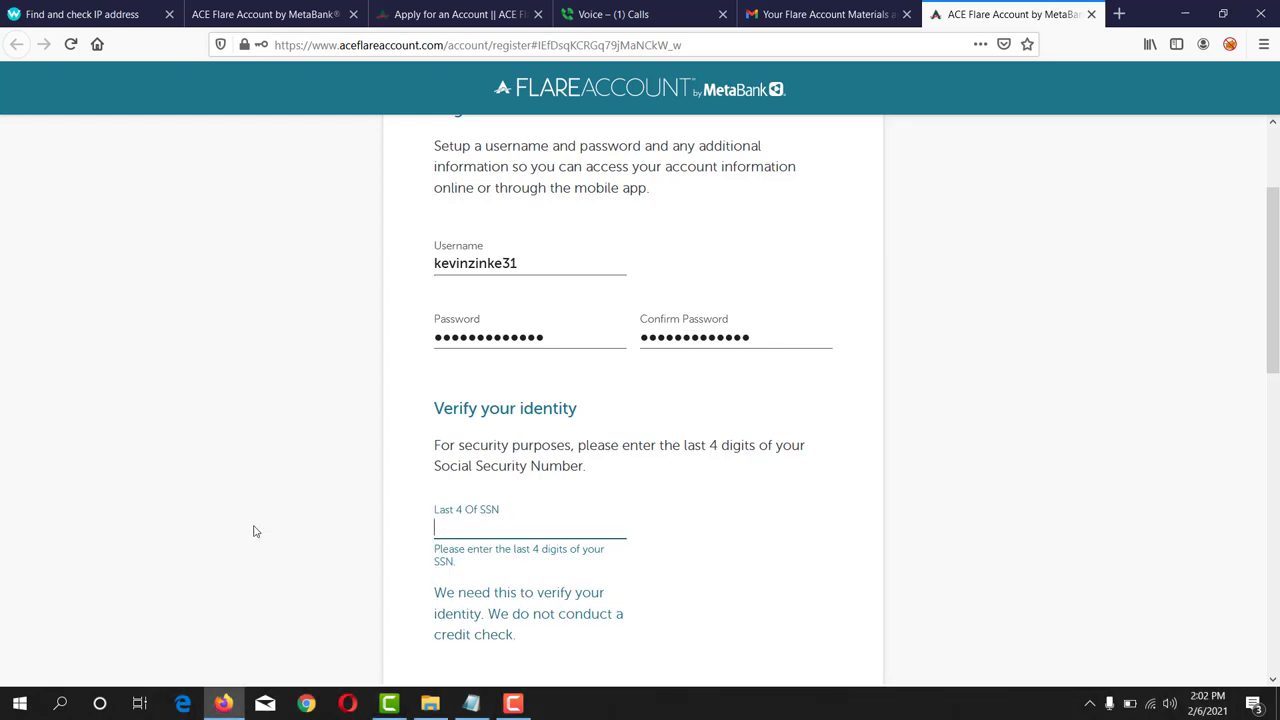
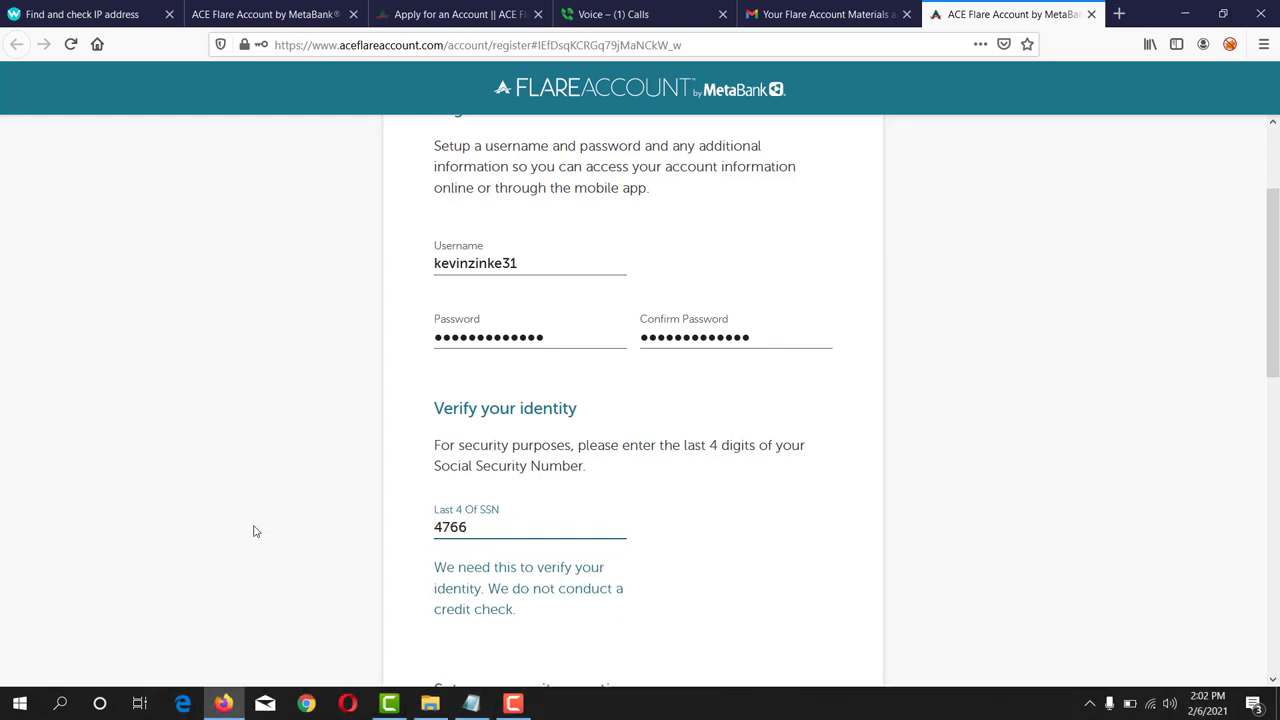
# - Choose the favorite-color security question
pyautogui.scroll(-2, 686, 482)
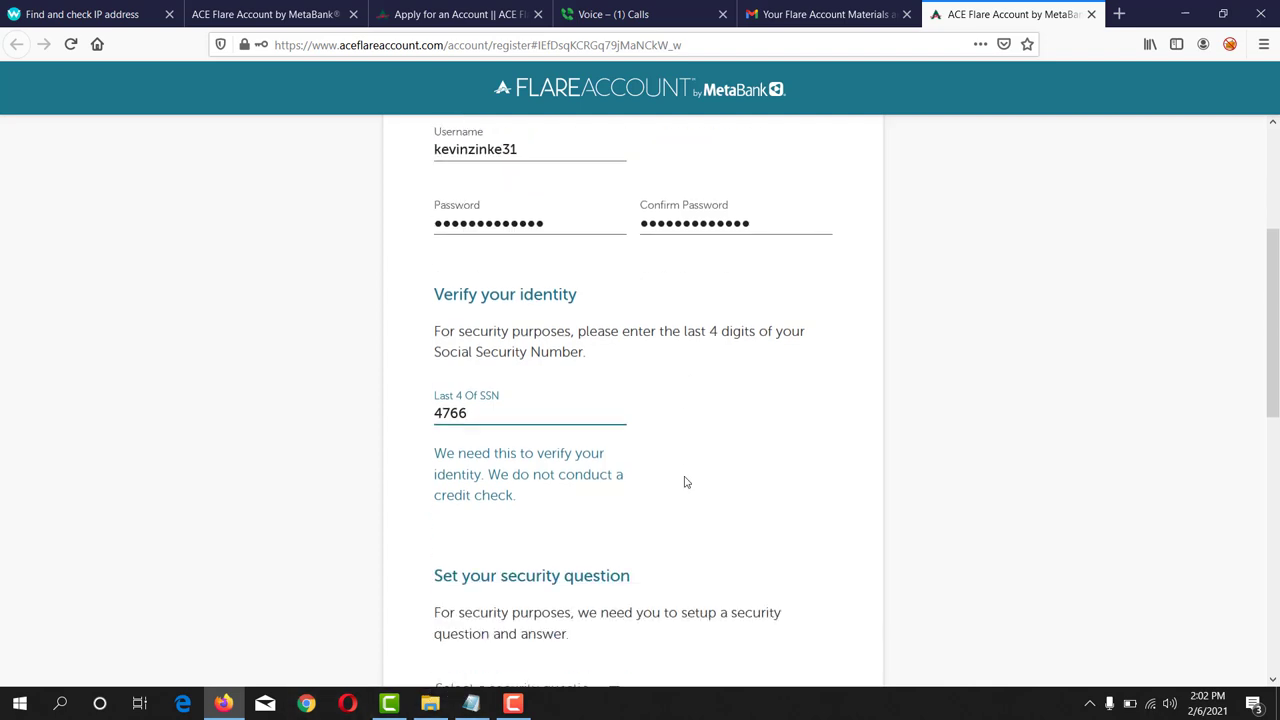
pyautogui.scroll(-2, 686, 482)
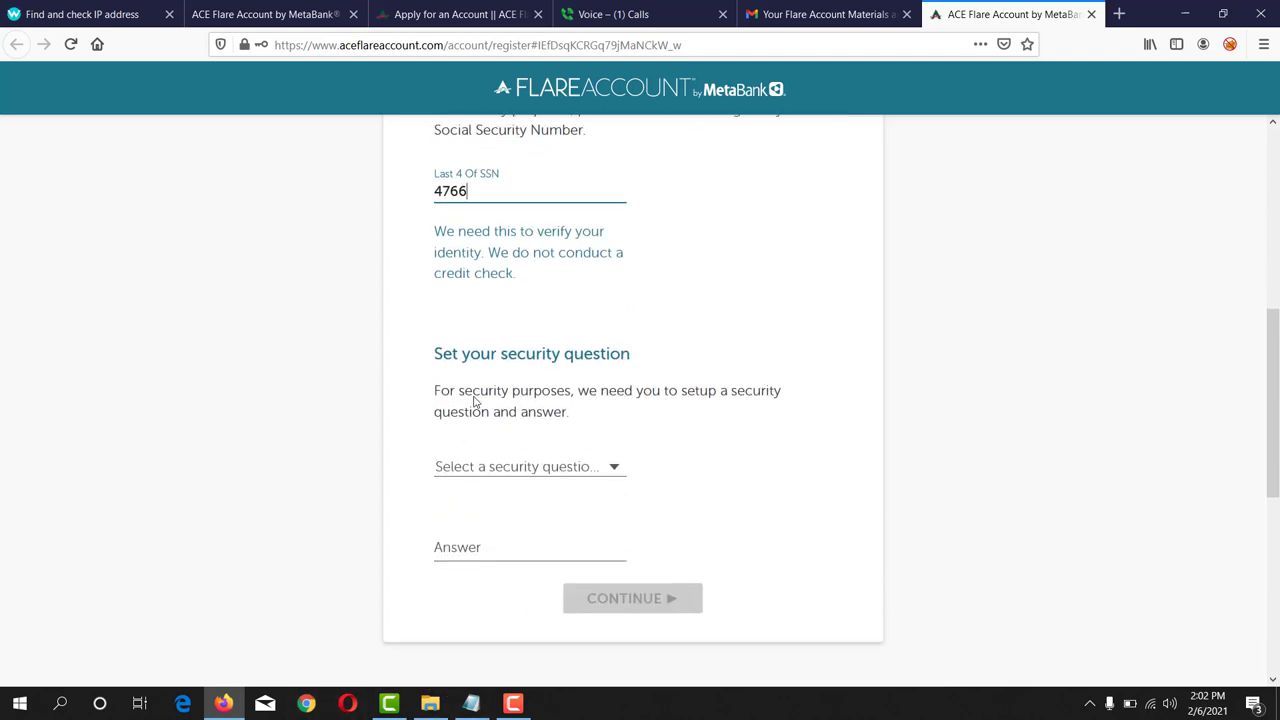
pyautogui.moveTo(434, 354); pyautogui.dragTo(632, 355)
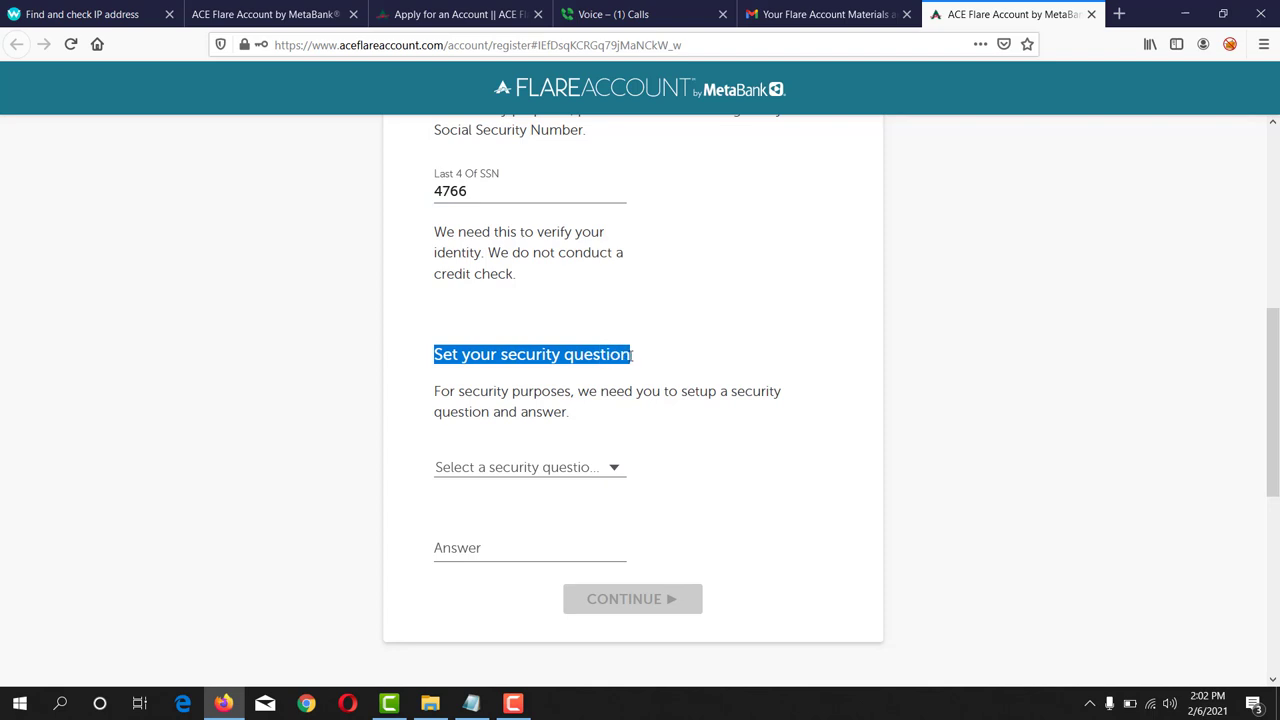
pyautogui.click(582, 468)
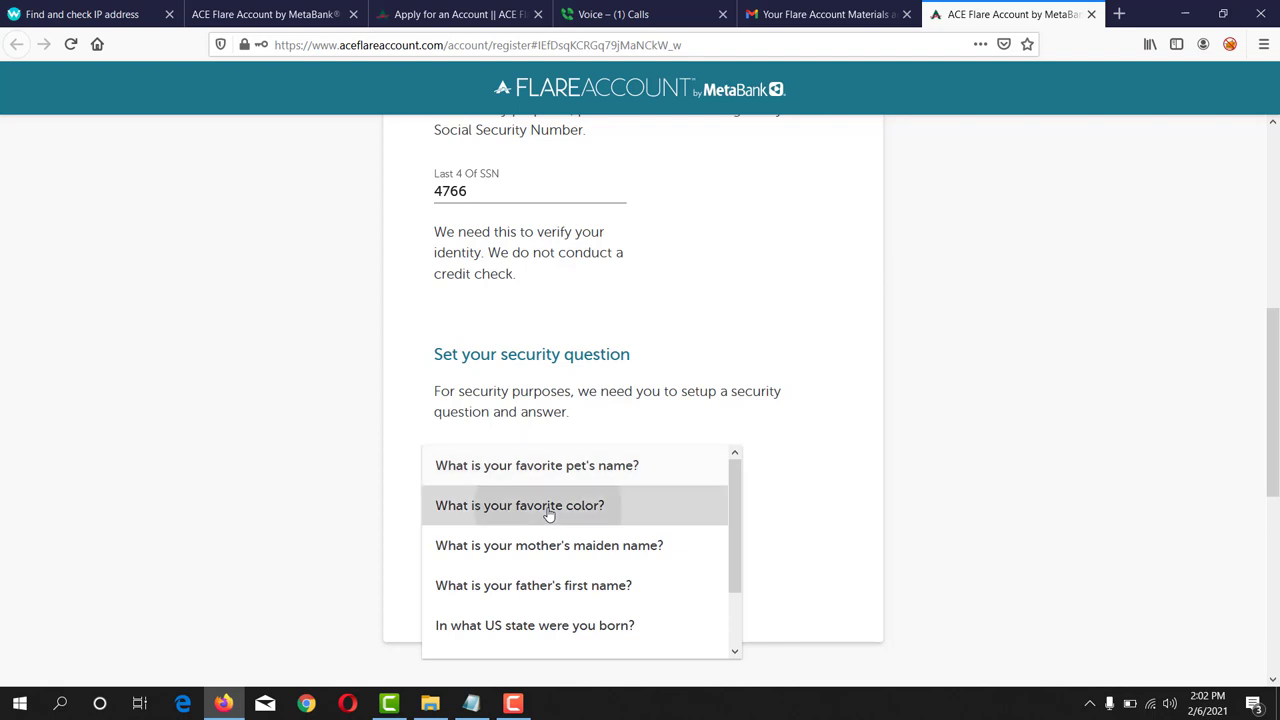
pyautogui.click(550, 514)
# - Type the security answer, submit the registration, and save the login in Firefox
pyautogui.click(478, 549)
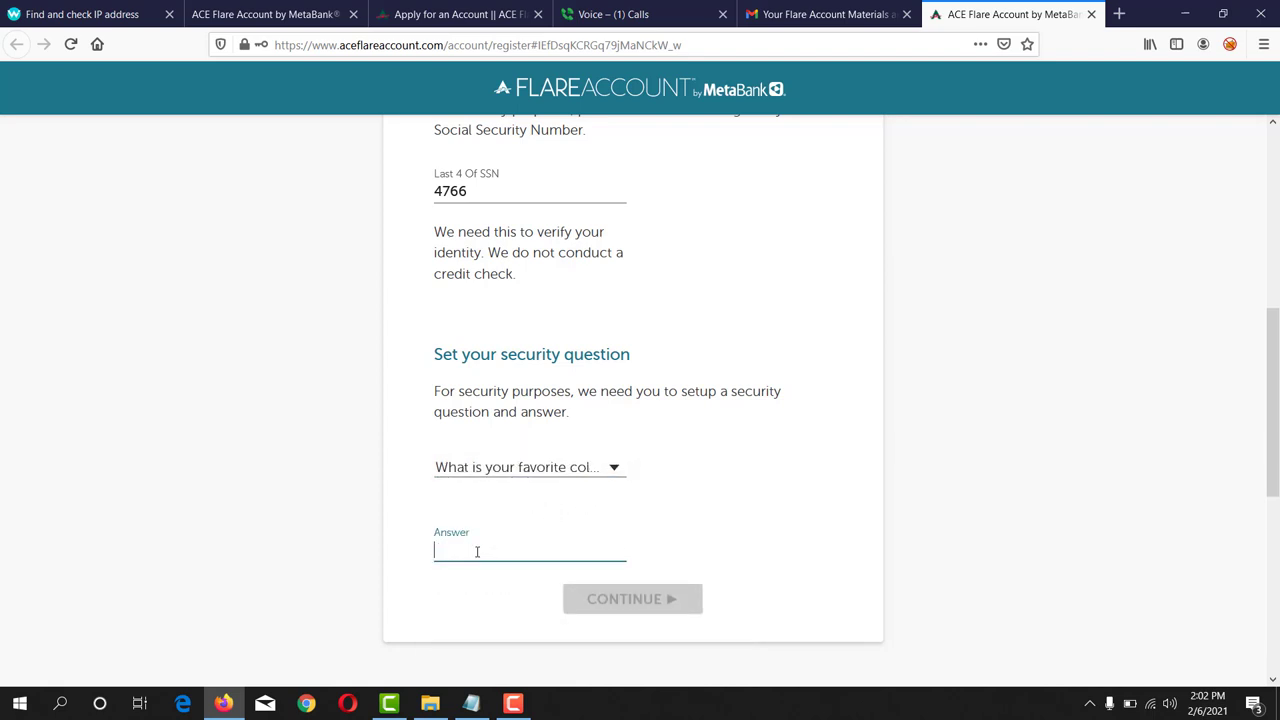
pyautogui.write('blue')
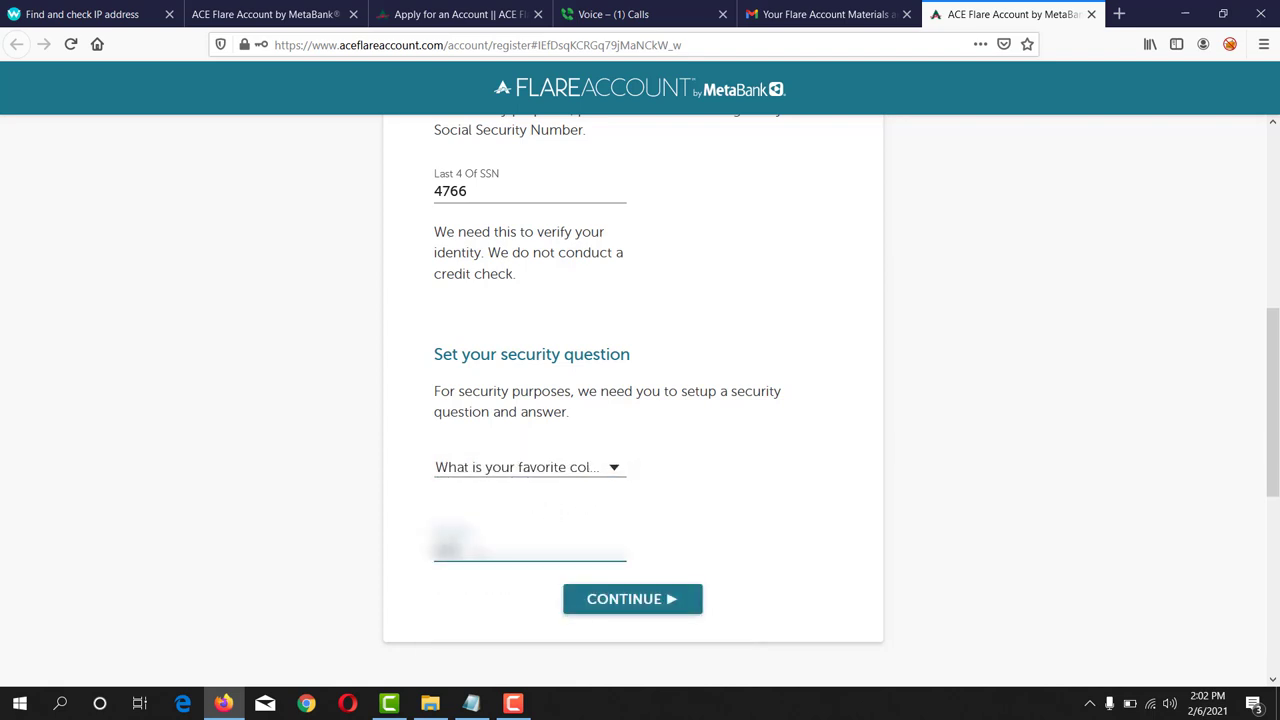
pyautogui.write('s')
pyautogui.click(660, 600)
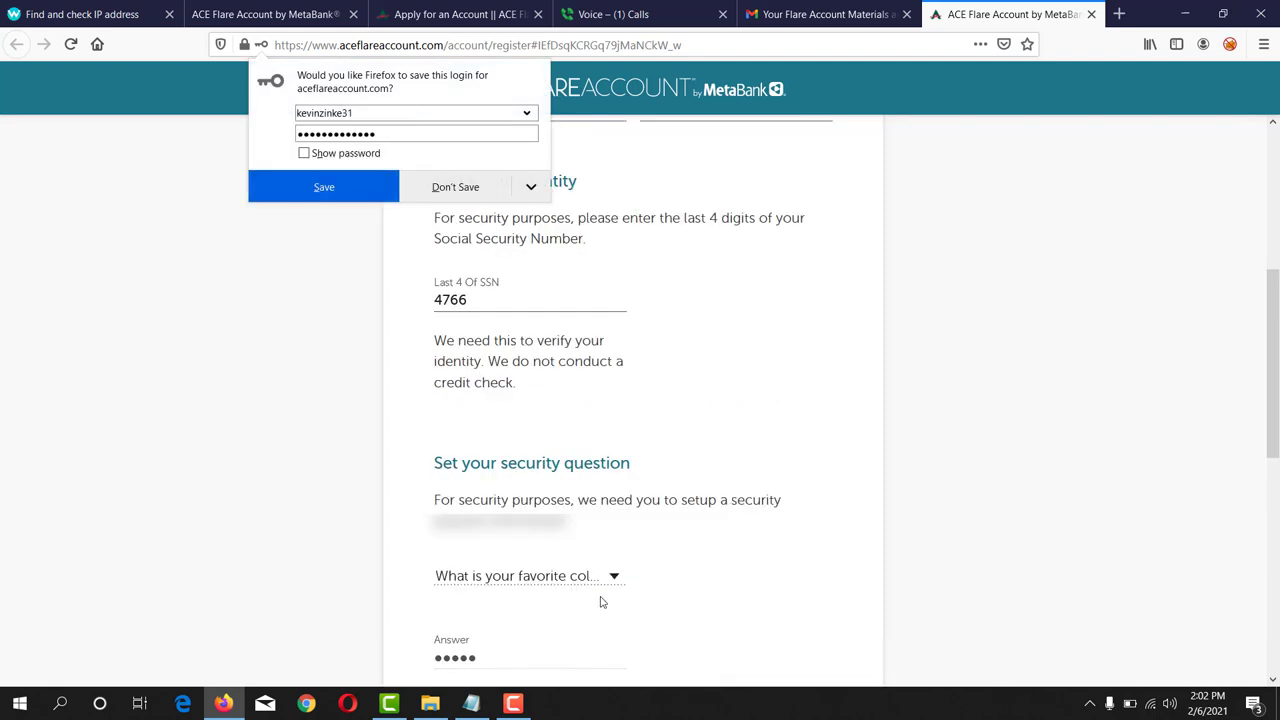
pyautogui.click(310, 188)
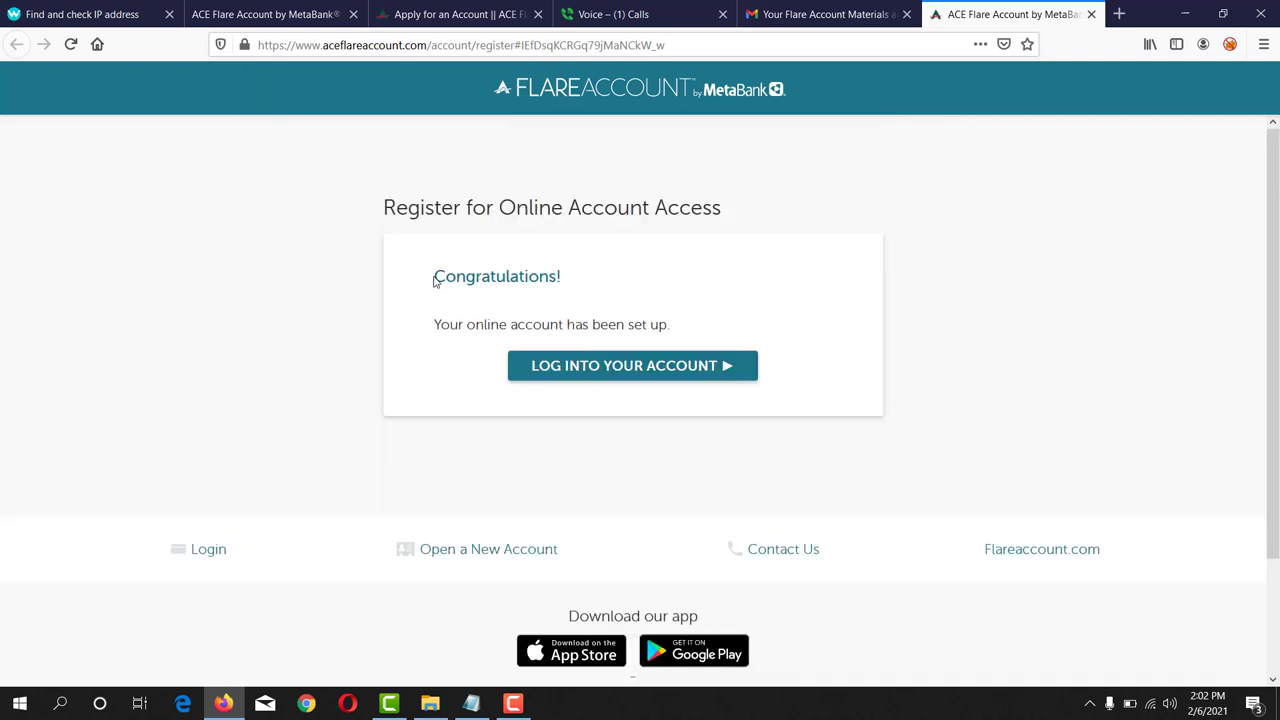
# - Review the Congratulations account-set-up message and proceed to LOG INTO YOUR ACCOUNT
pyautogui.moveTo(431, 277); pyautogui.dragTo(548, 291)
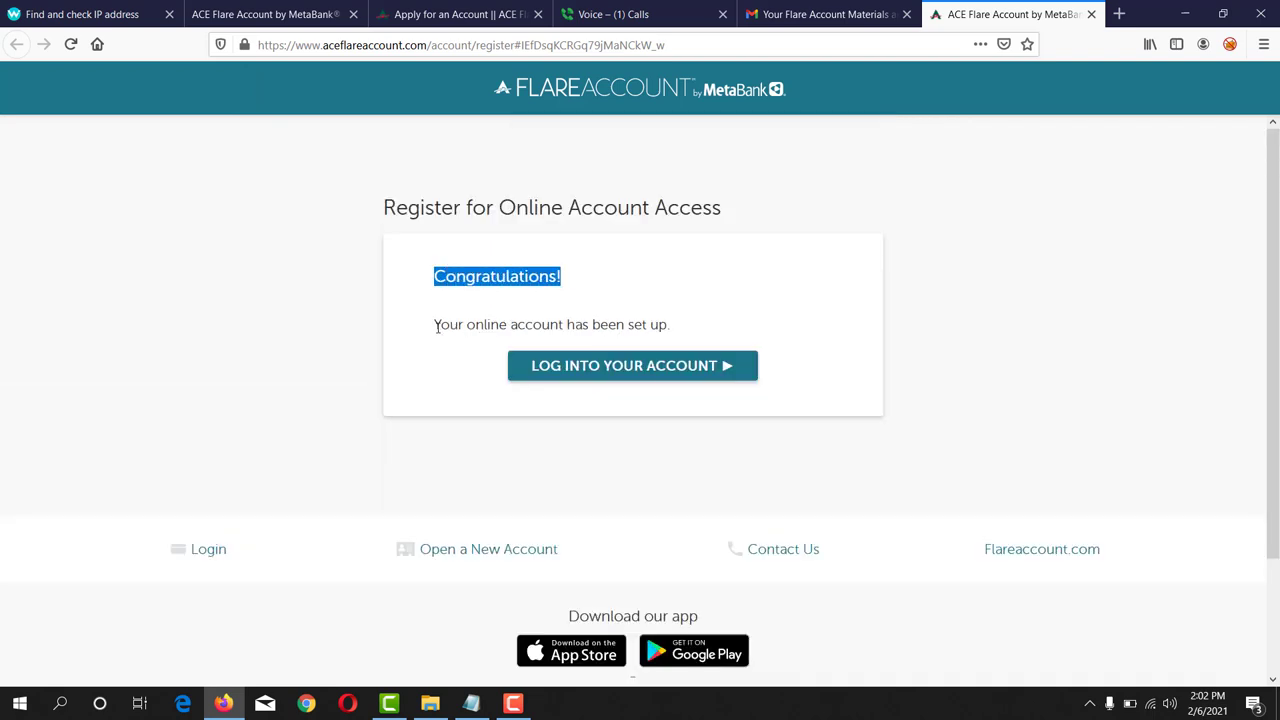
pyautogui.moveTo(434, 325); pyautogui.dragTo(669, 325)
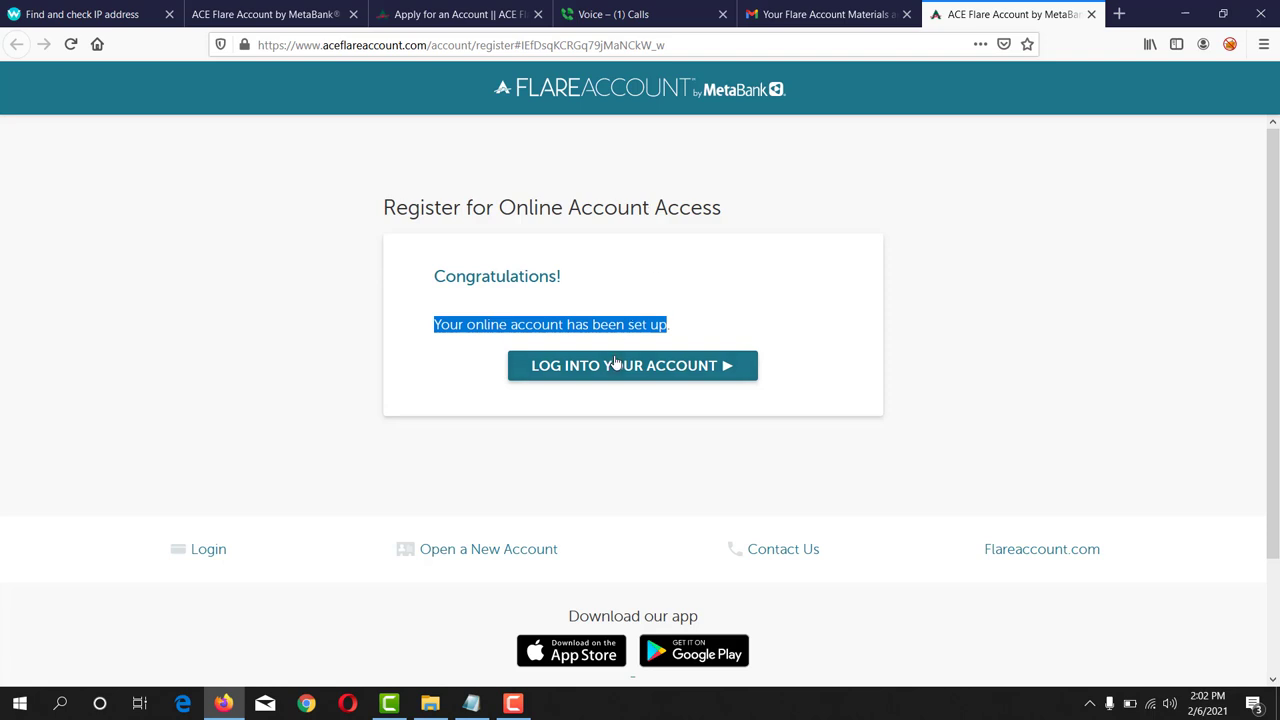
pyautogui.click(566, 374)
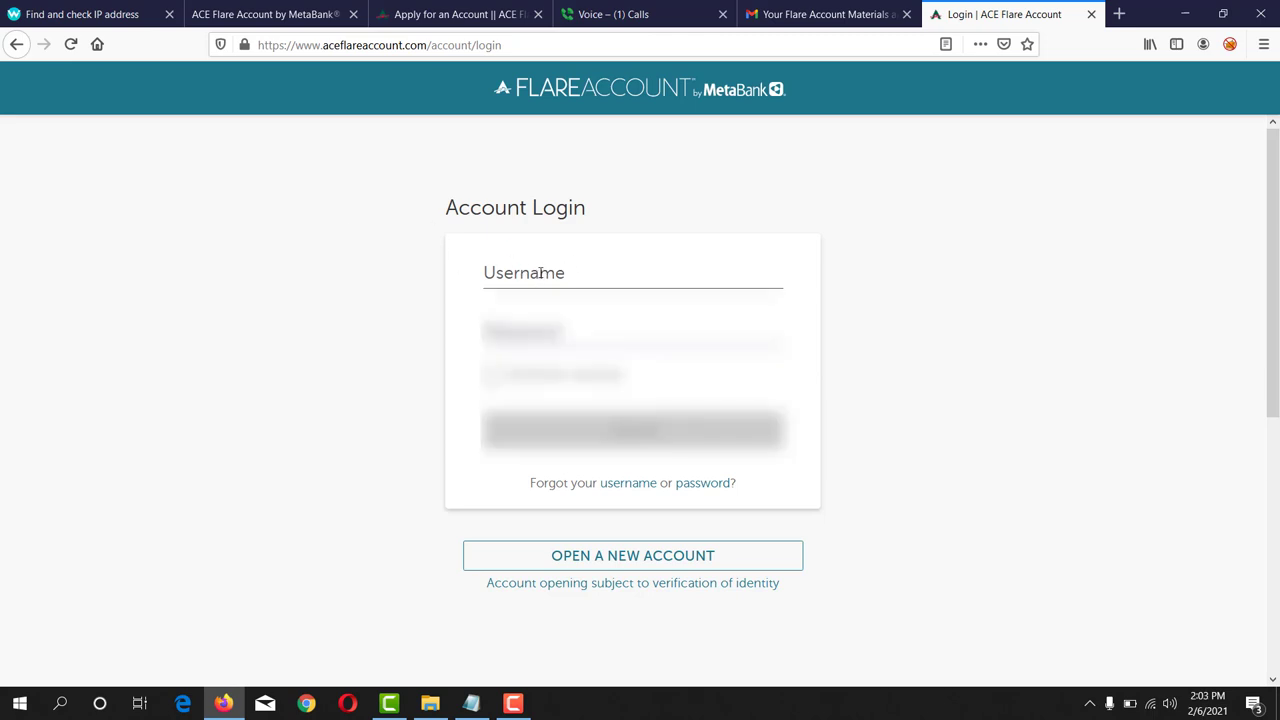
# - Log in using the browser's saved username and password
pyautogui.click(539, 273)
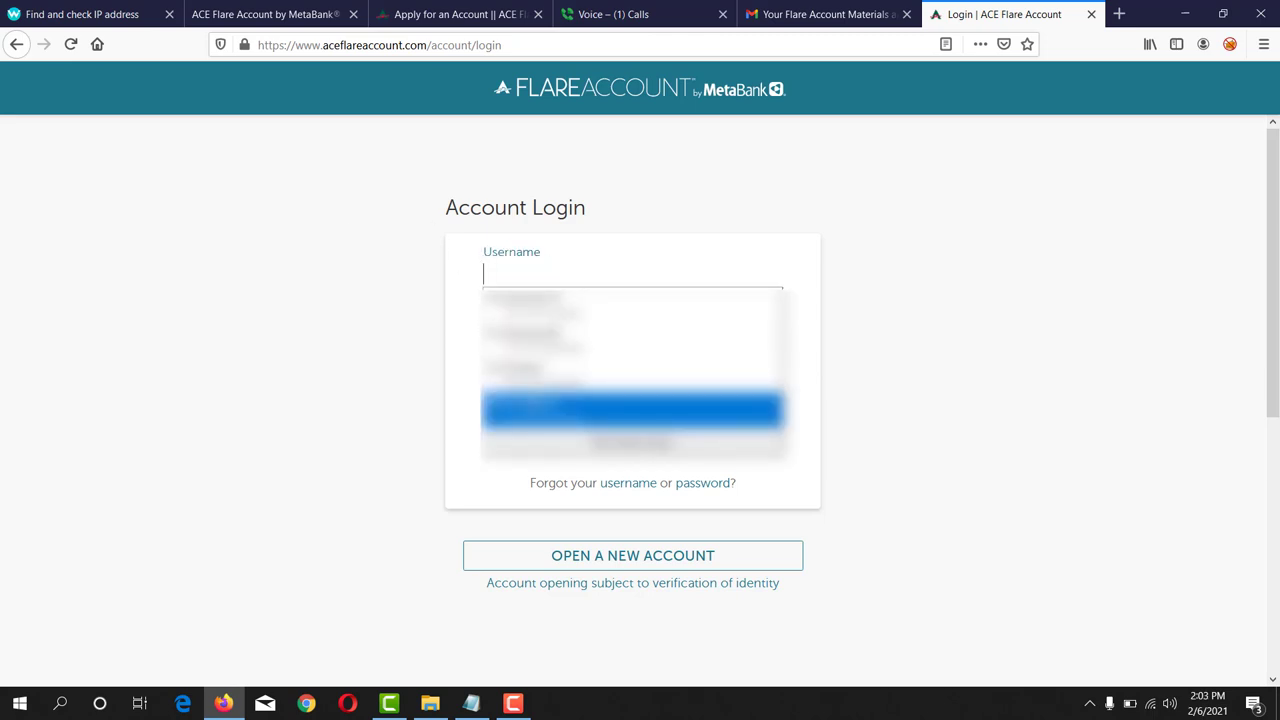
pyautogui.click(632, 409)
pyautogui.click(659, 432)
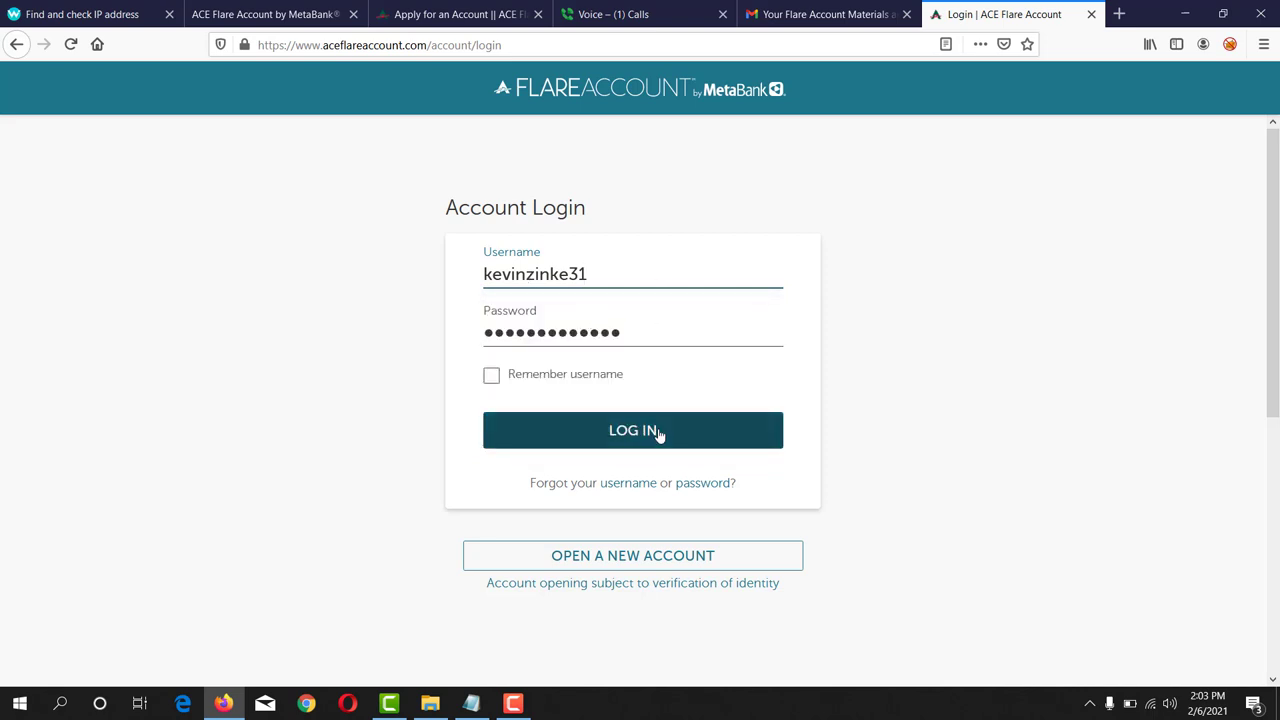
pyautogui.click(659, 432)
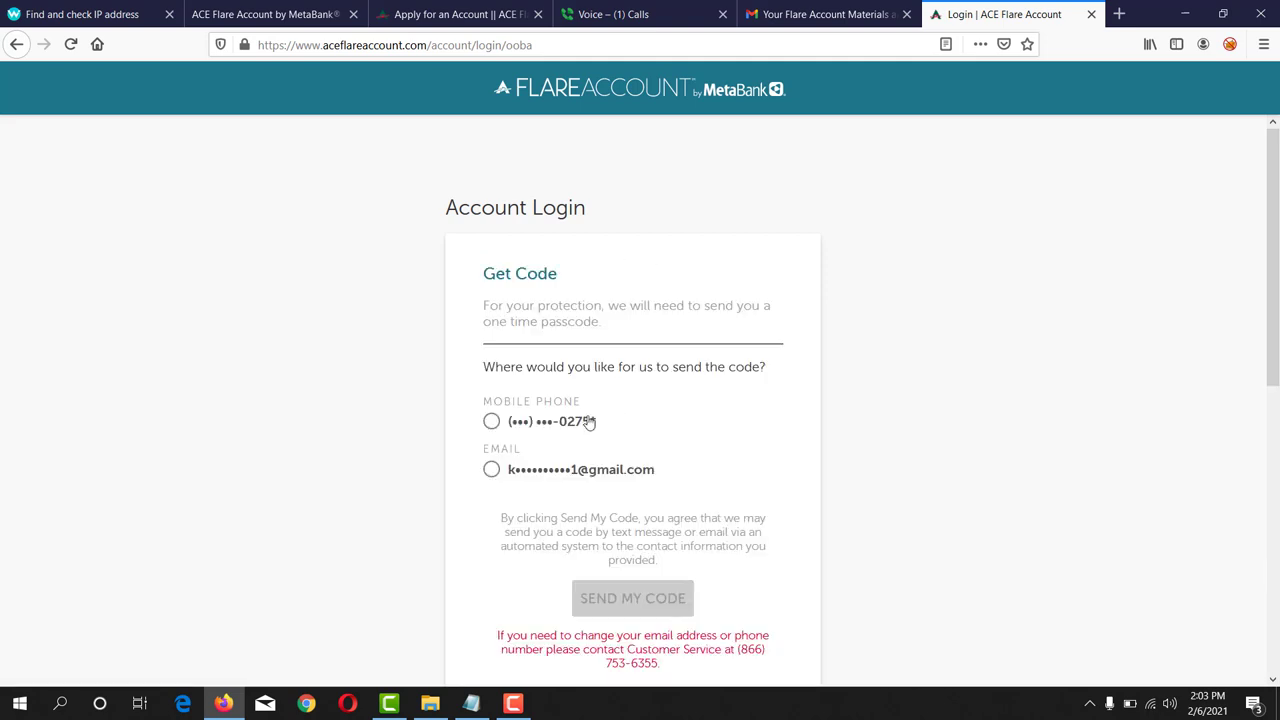
# - Request the one-time passcode by email and switch to the Gmail tab
pyautogui.click(503, 473)
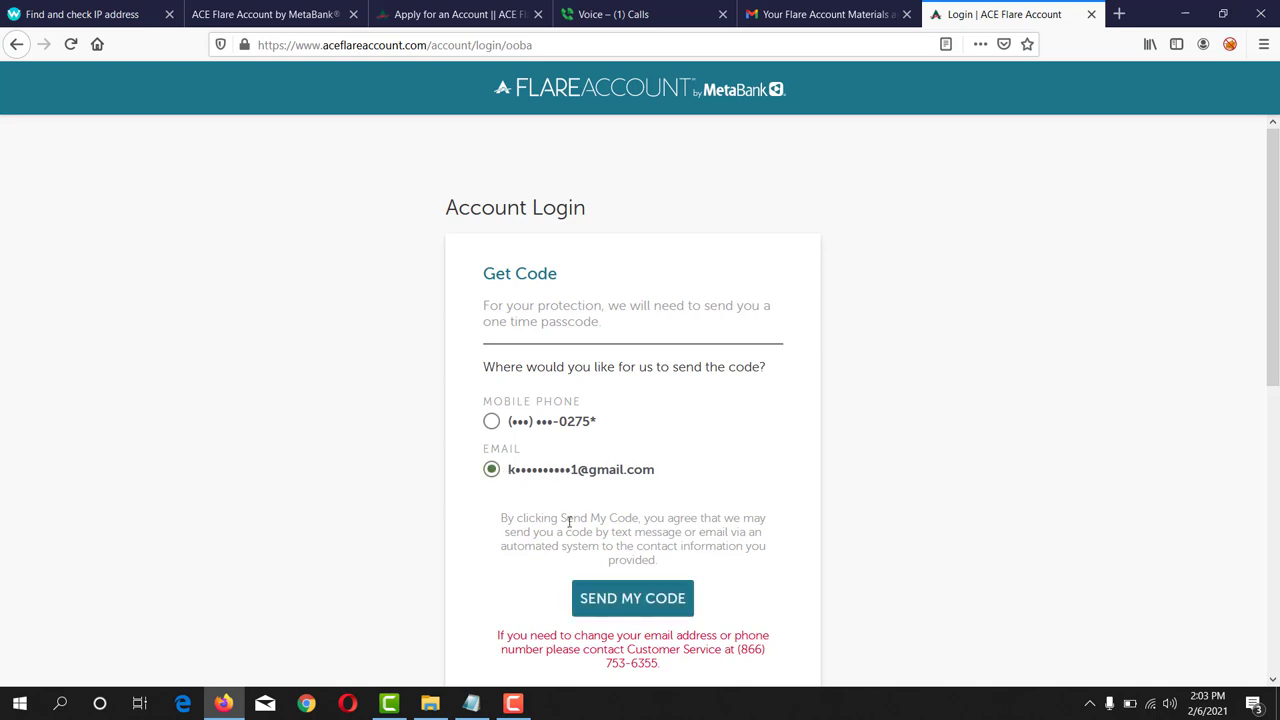
pyautogui.click(613, 597)
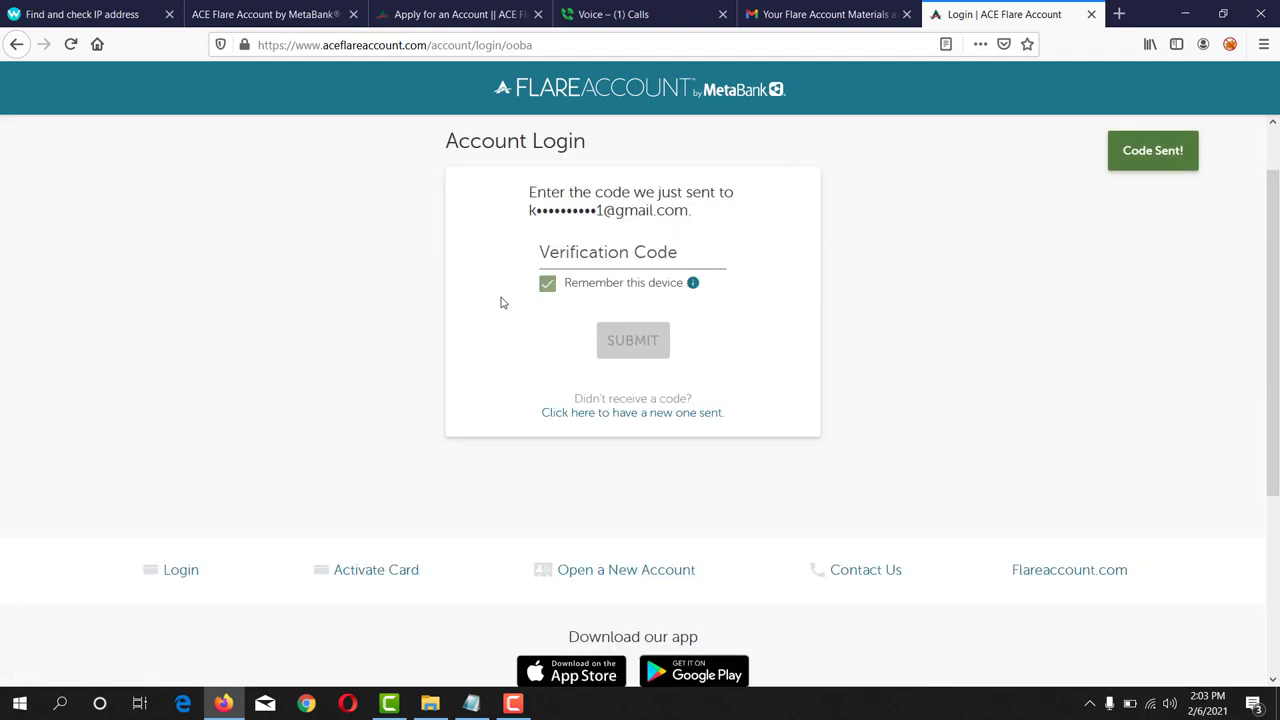
pyautogui.click(830, 16)
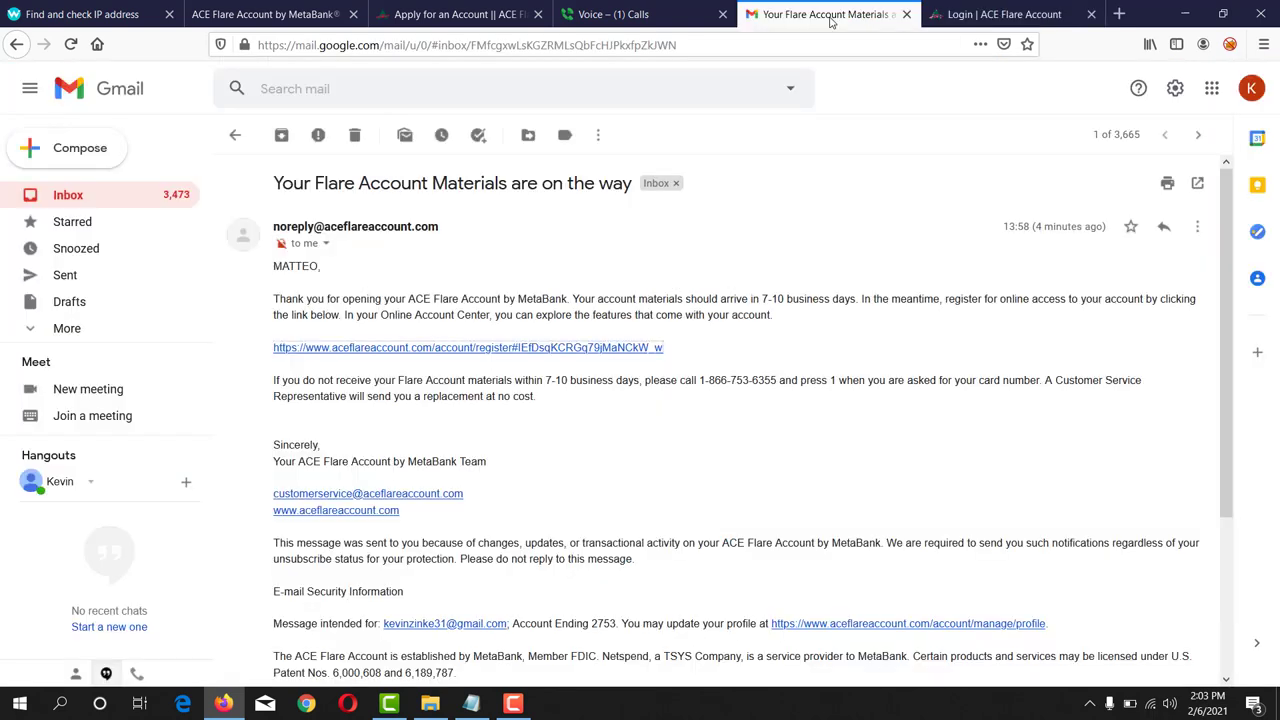
# - Copy the security code from the One Time Passcode email and return to the Flare tab
pyautogui.click(103, 197)
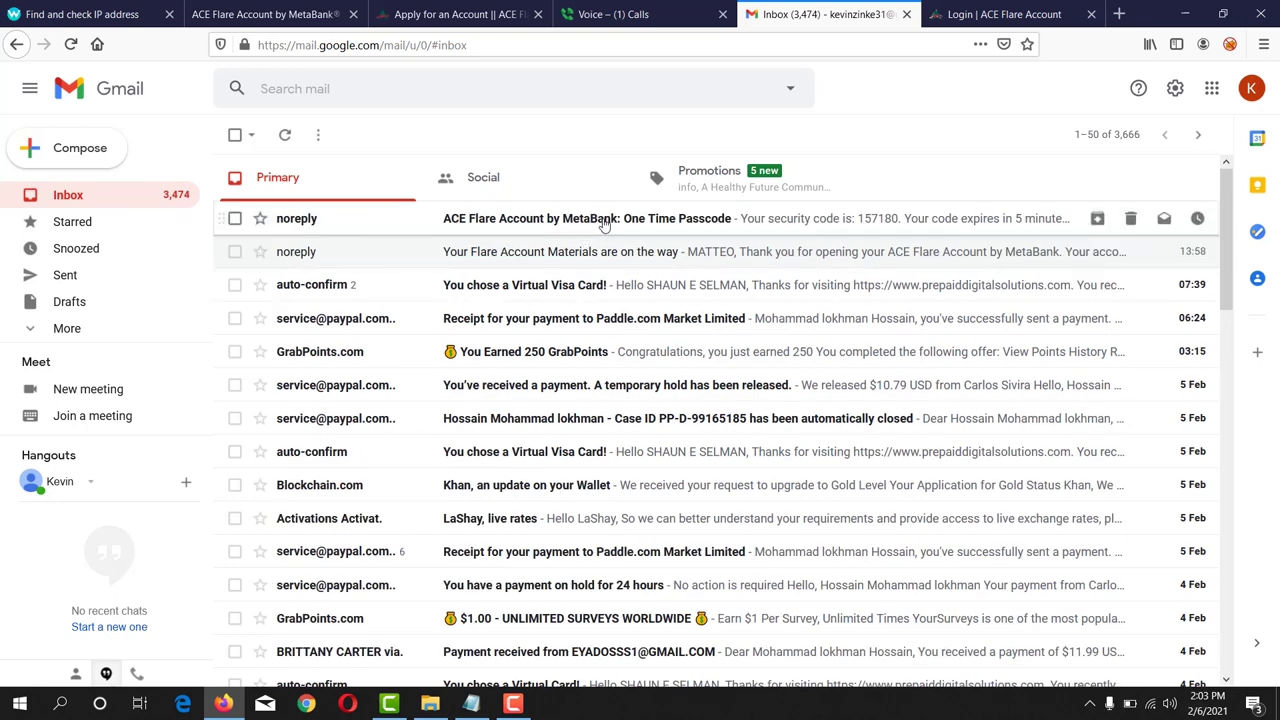
pyautogui.click(604, 224)
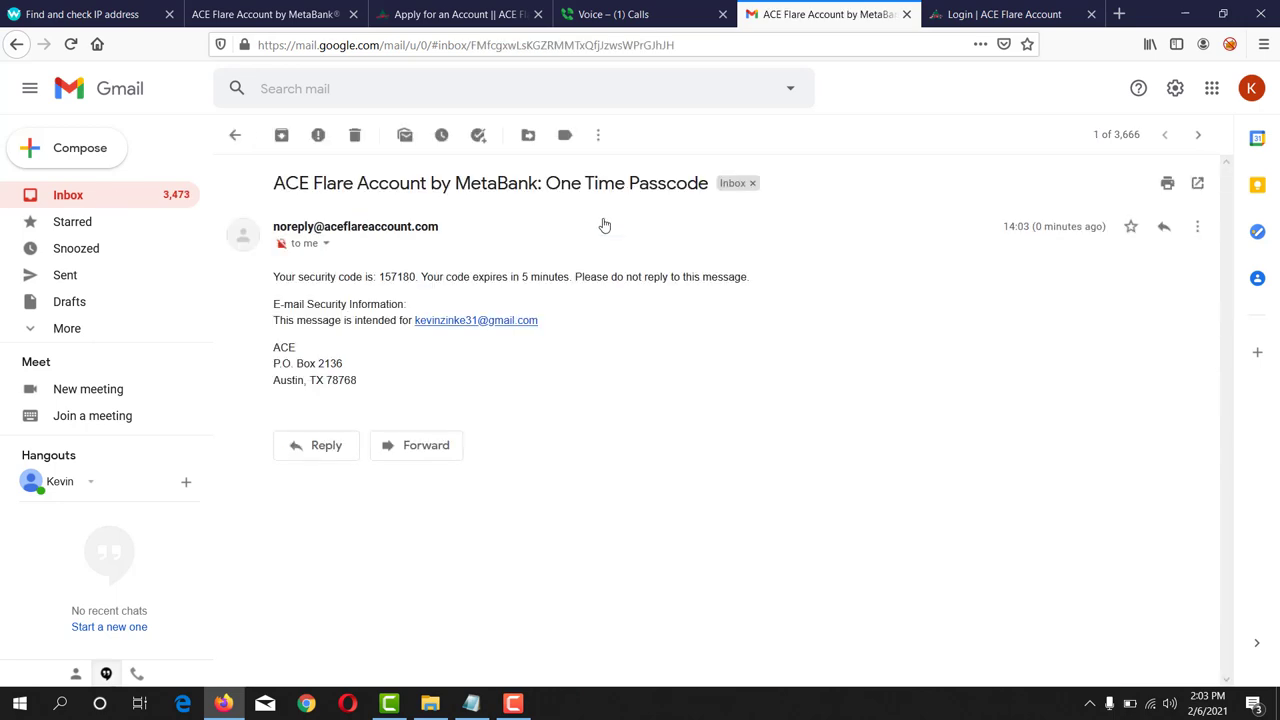
pyautogui.doubleClick(395, 276)
pyautogui.rightClick(396, 277)
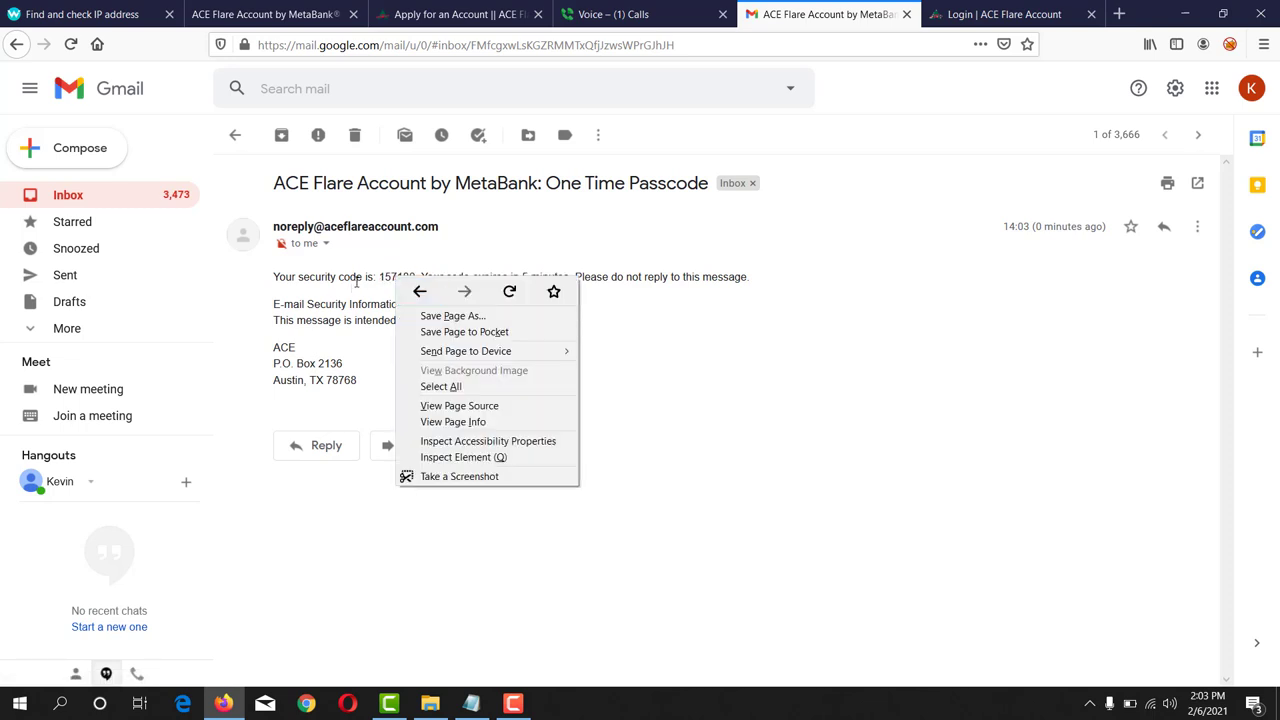
pyautogui.doubleClick(392, 276)
pyautogui.rightClick(396, 277)
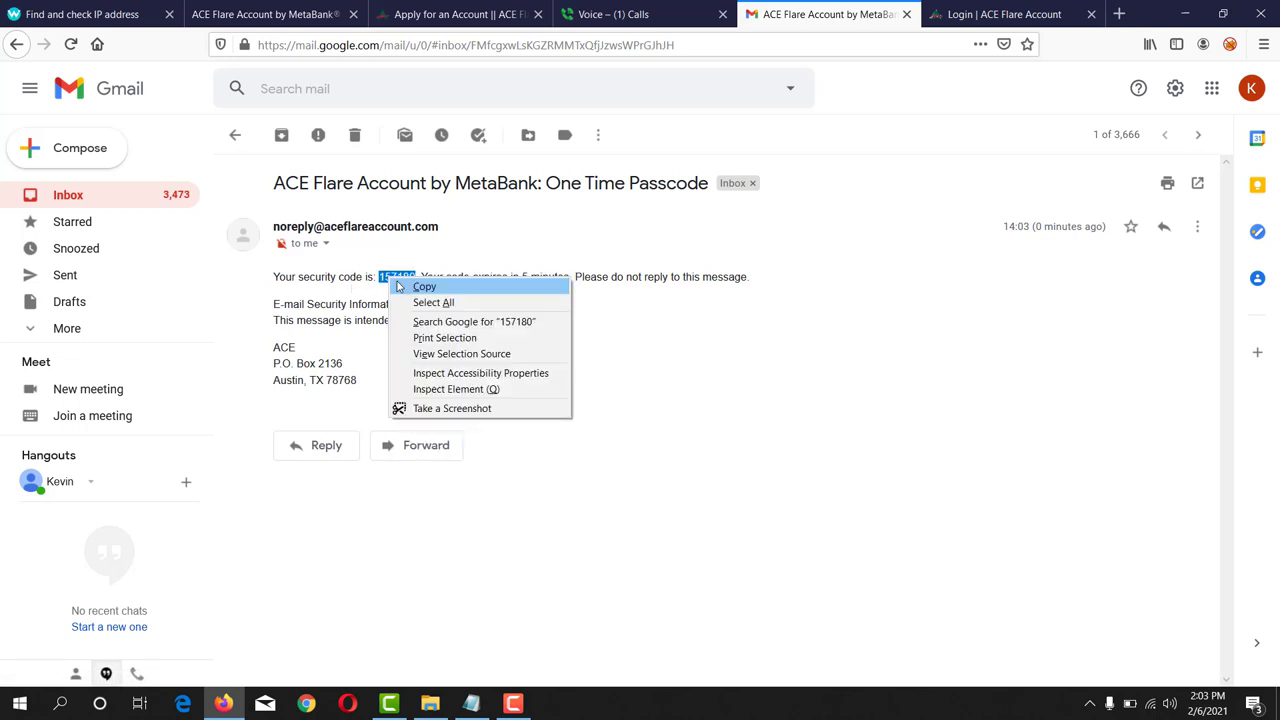
pyautogui.click(428, 287)
pyautogui.hotkey('ctrl', 'shift', 'Tab')
pyautogui.hotkey('ctrl', 'shift', 'Tab')
pyautogui.hotkey('ctrl', '9')
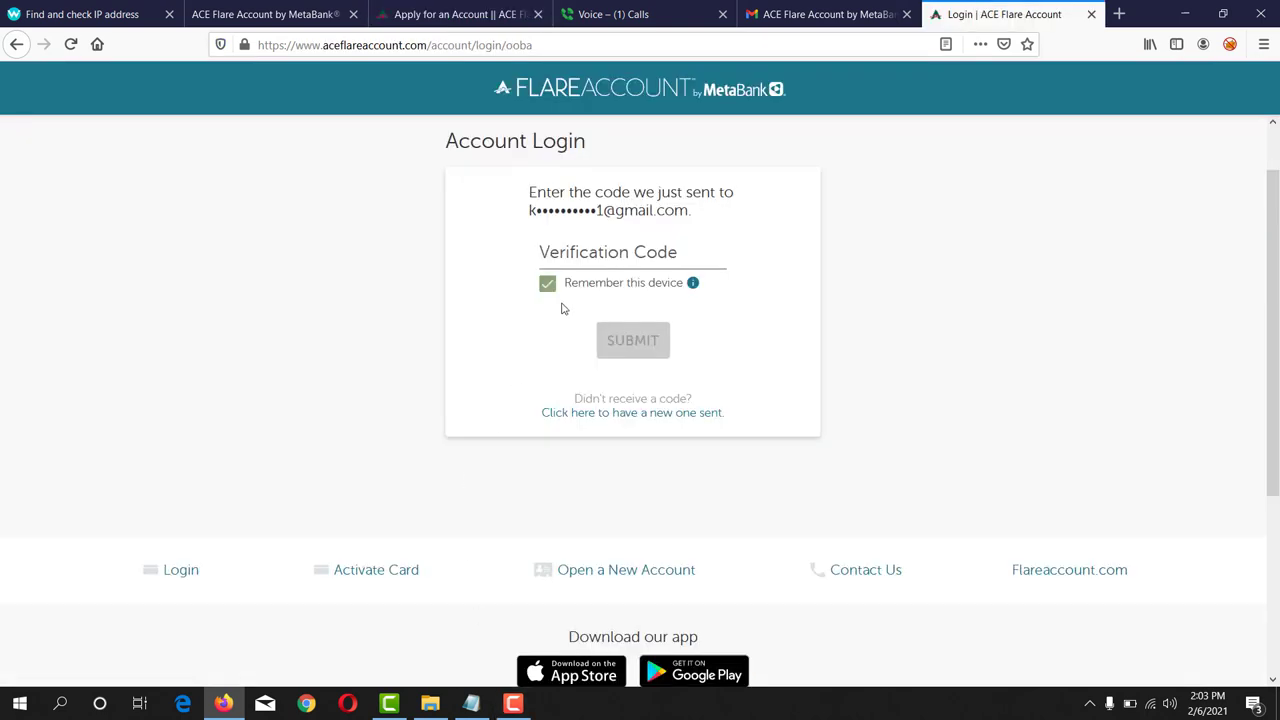
# - Paste the copied code into Verification Code and submit to reach the Debit Account Overview
pyautogui.click(605, 257)
pyautogui.hotkey('ctrl', 'v')
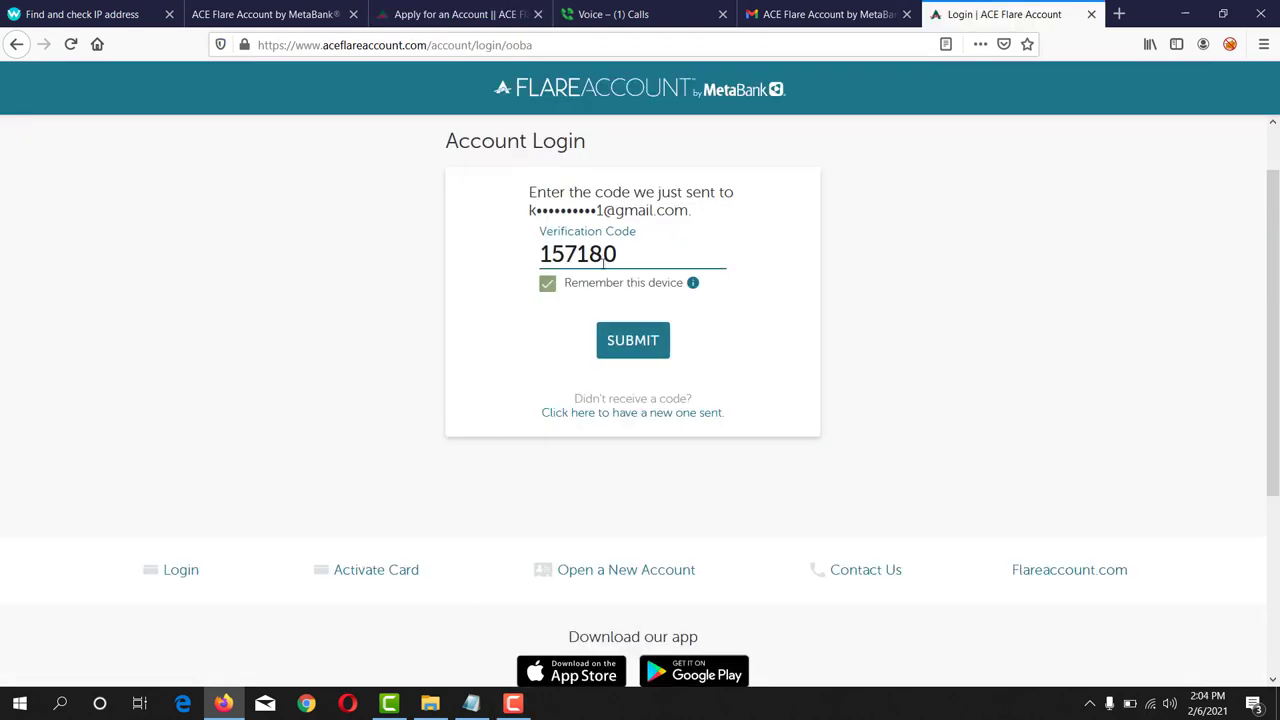
pyautogui.click(648, 343)
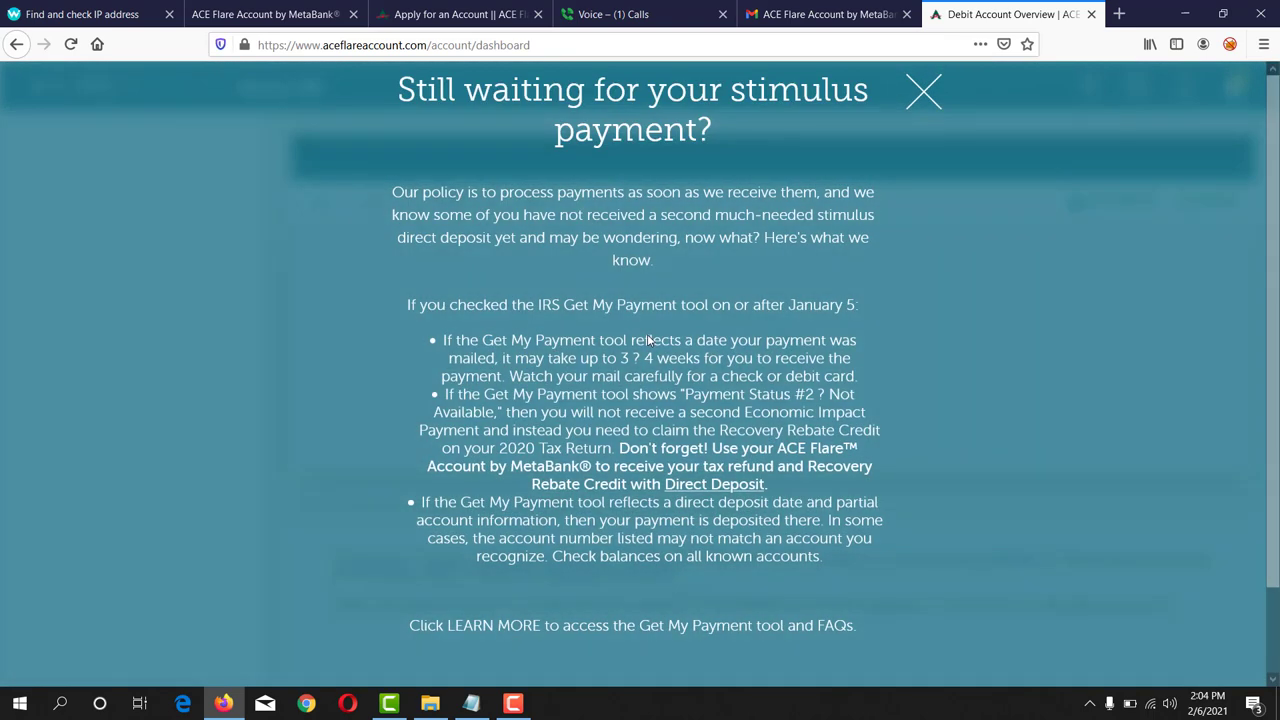
# - Close the stimulus payment popup and expand Manage Account in the dashboard sidebar
pyautogui.click(923, 92)
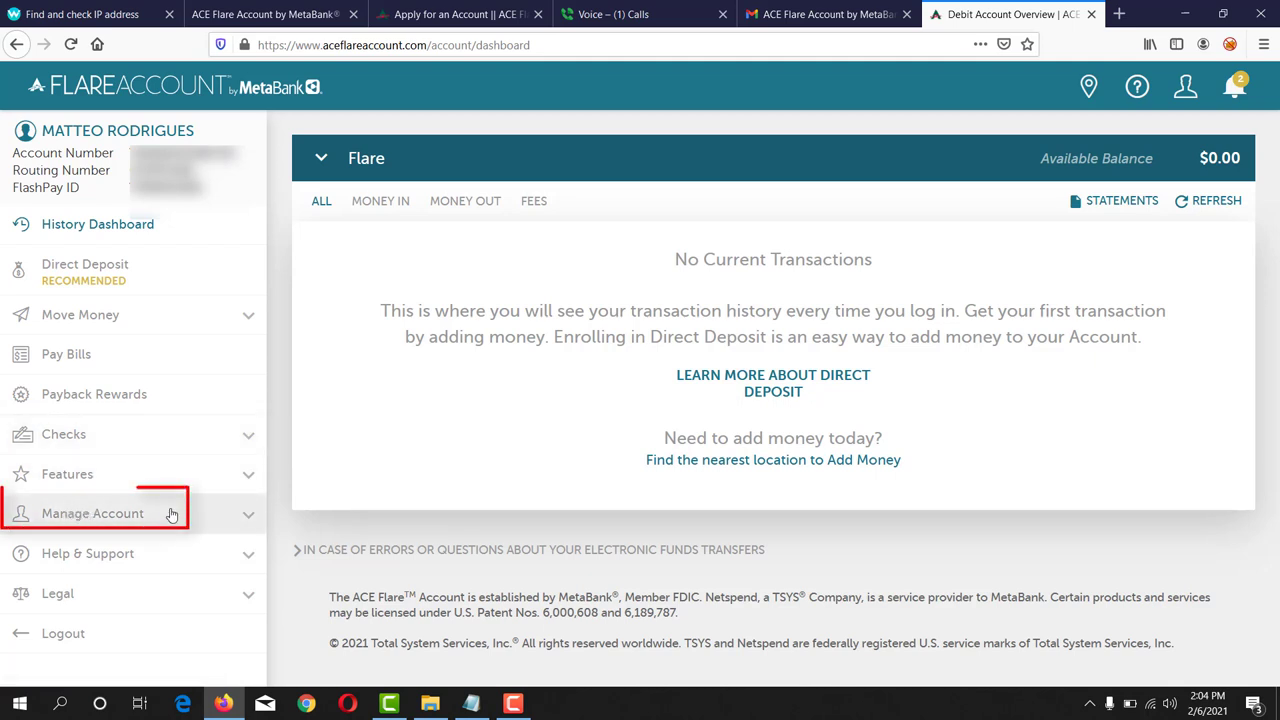
pyautogui.click(236, 515)
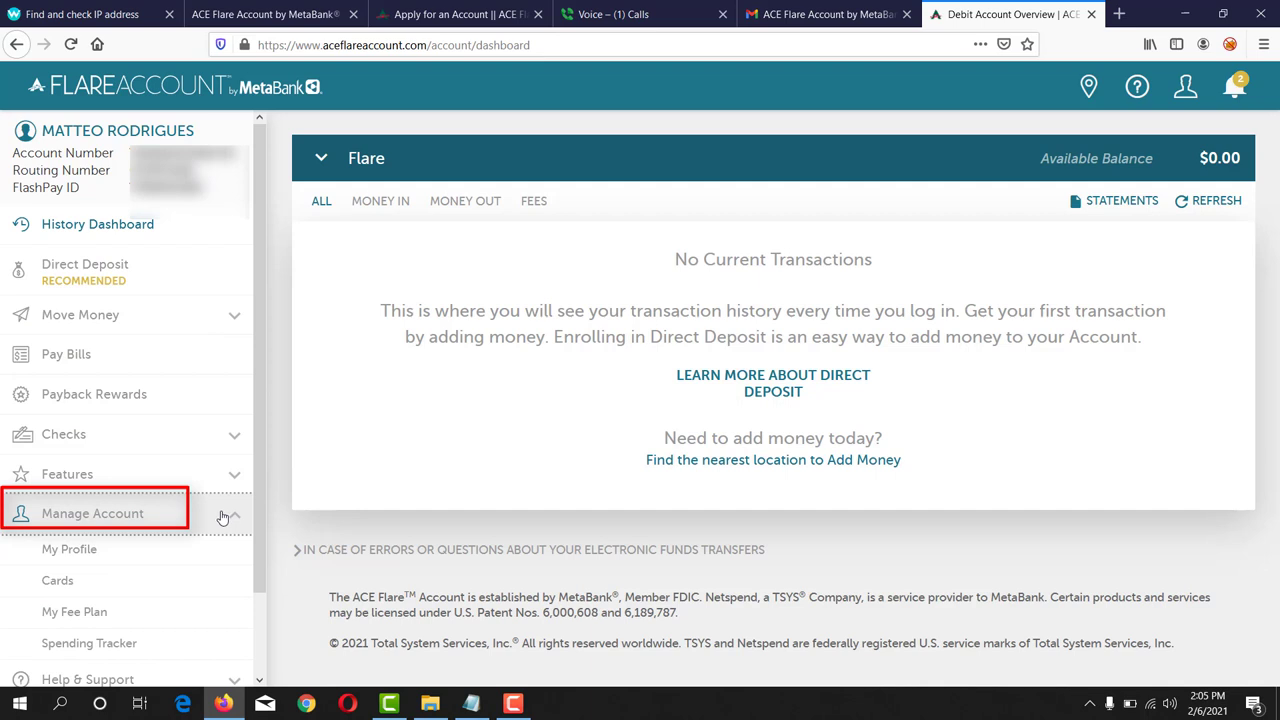
# - Go to Cards, choose ADD A VIRTUAL CARD, and select the Virtual Card nickname field
pyautogui.click(58, 584)
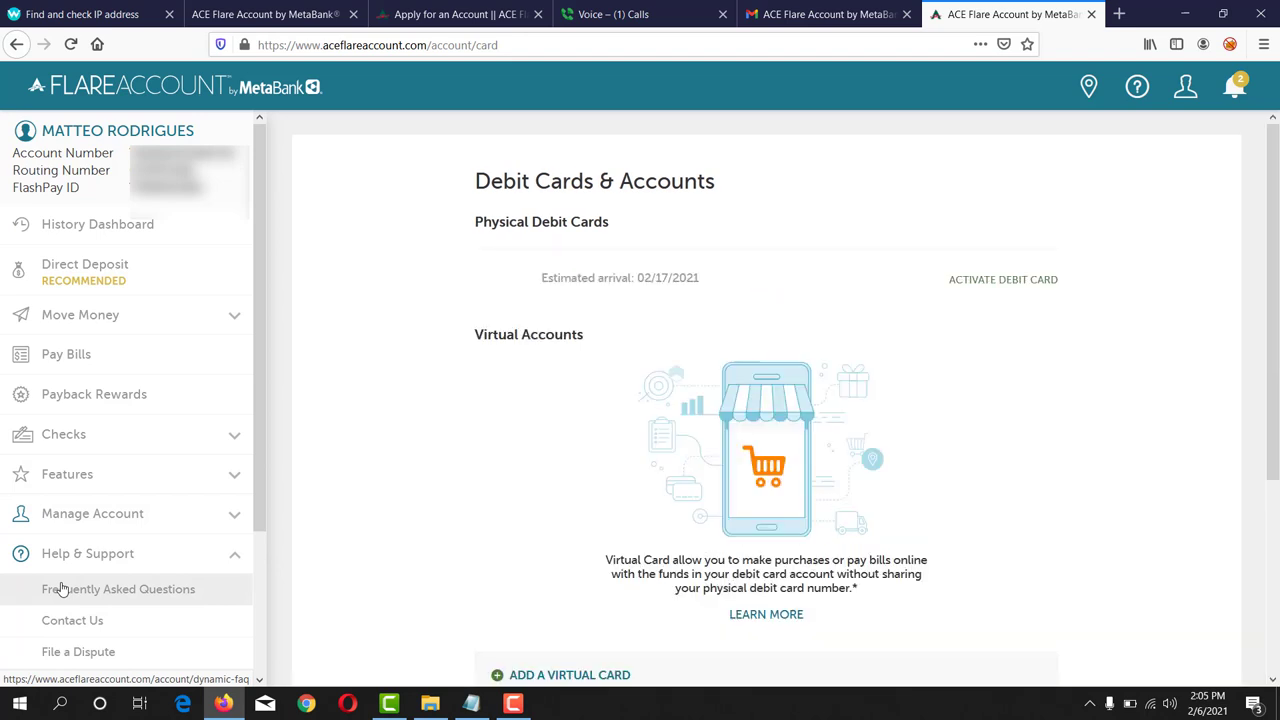
pyautogui.scroll(-3, 505, 392)
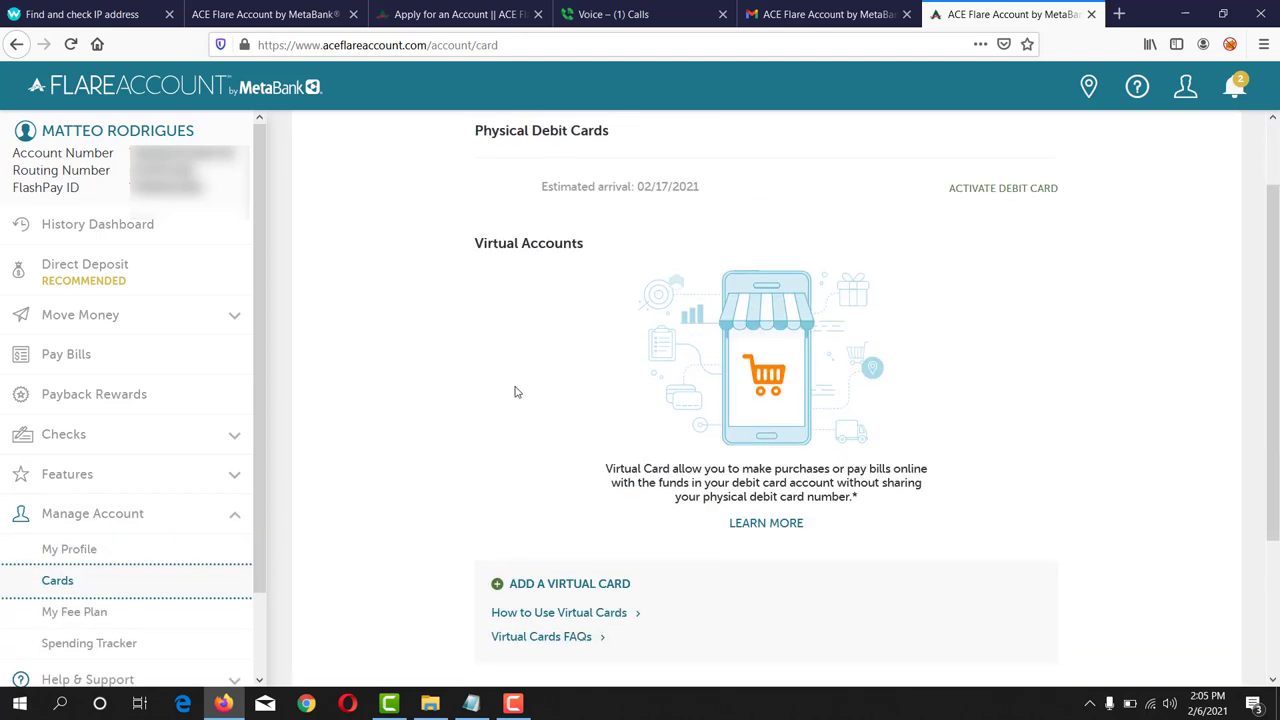
pyautogui.scroll(-1, 517, 392)
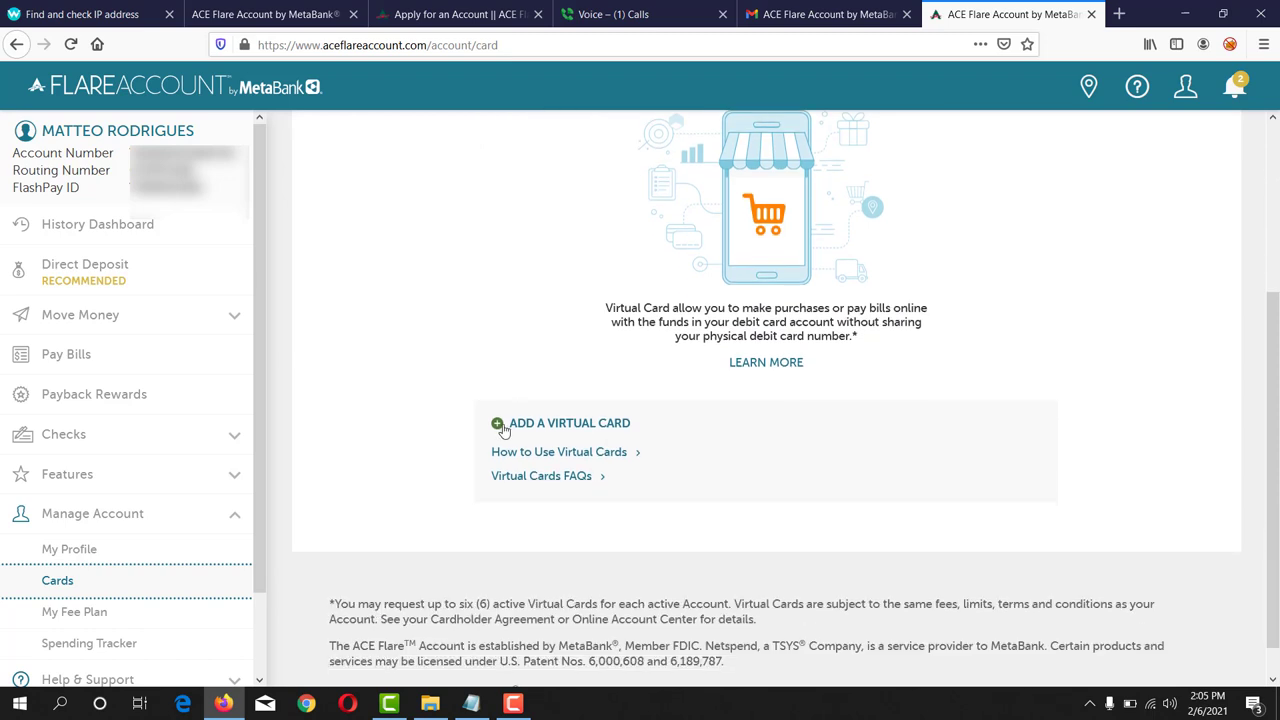
pyautogui.click(607, 424)
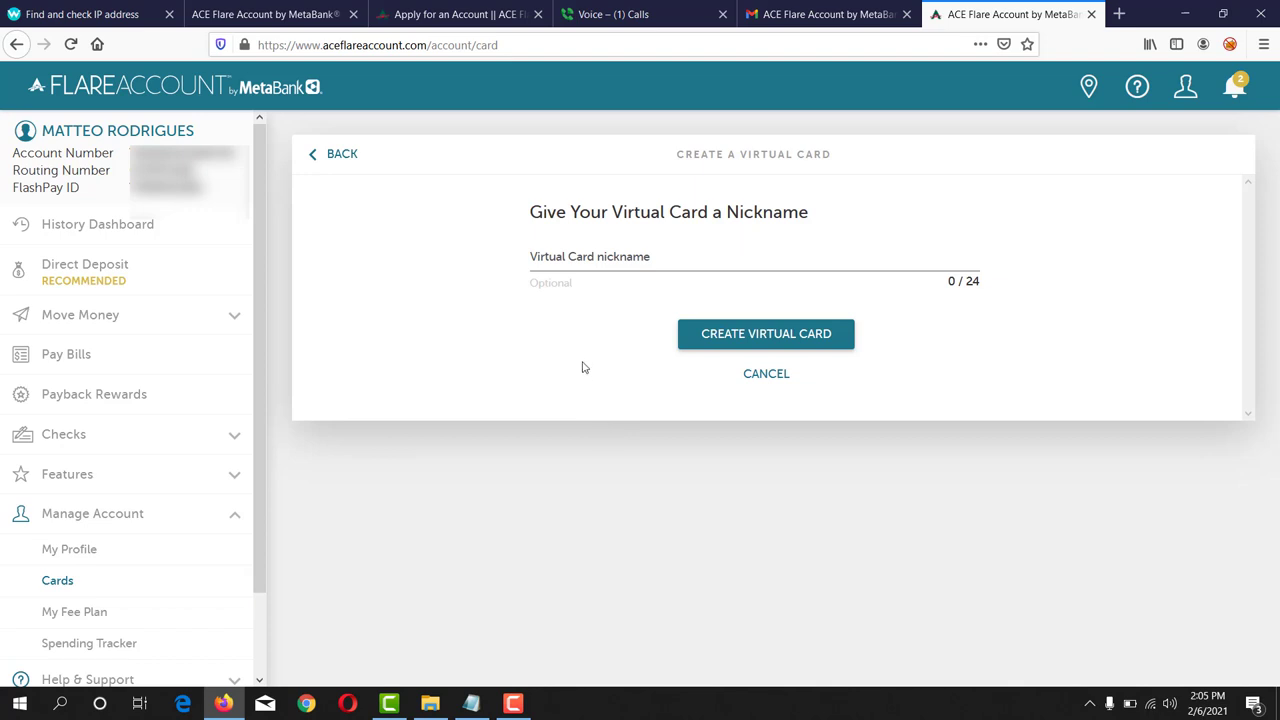
pyautogui.click(630, 258)
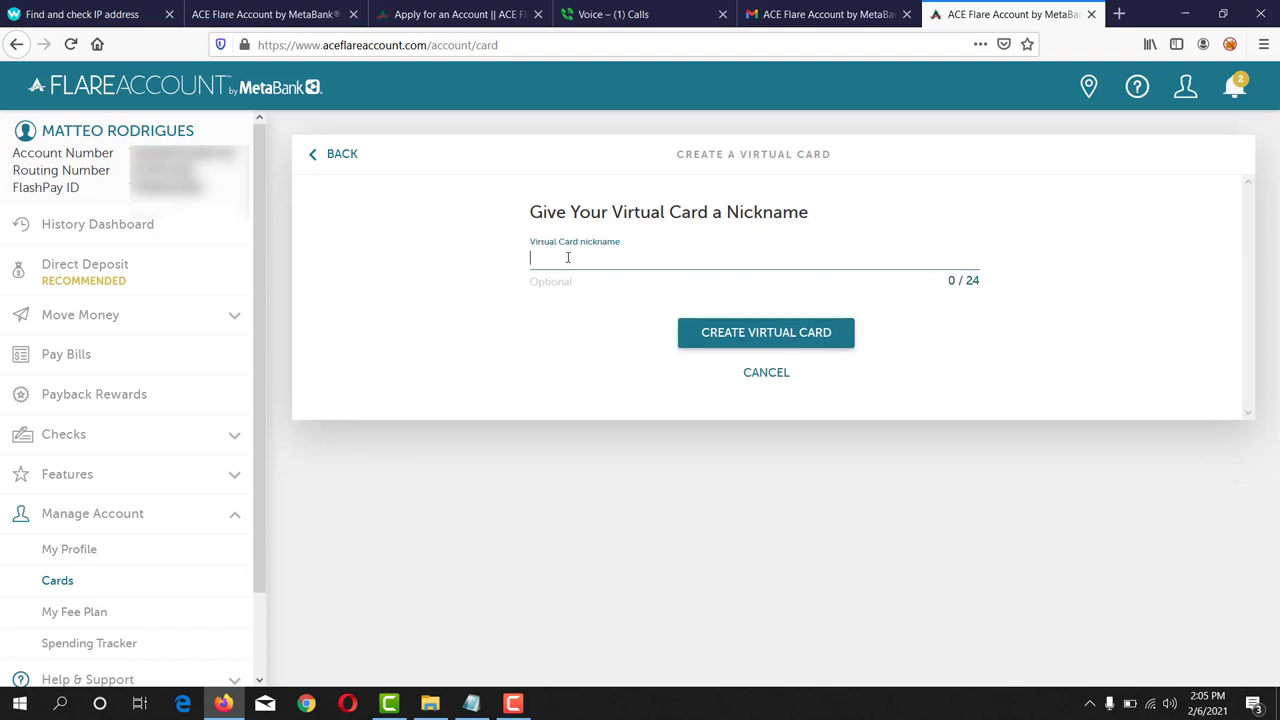